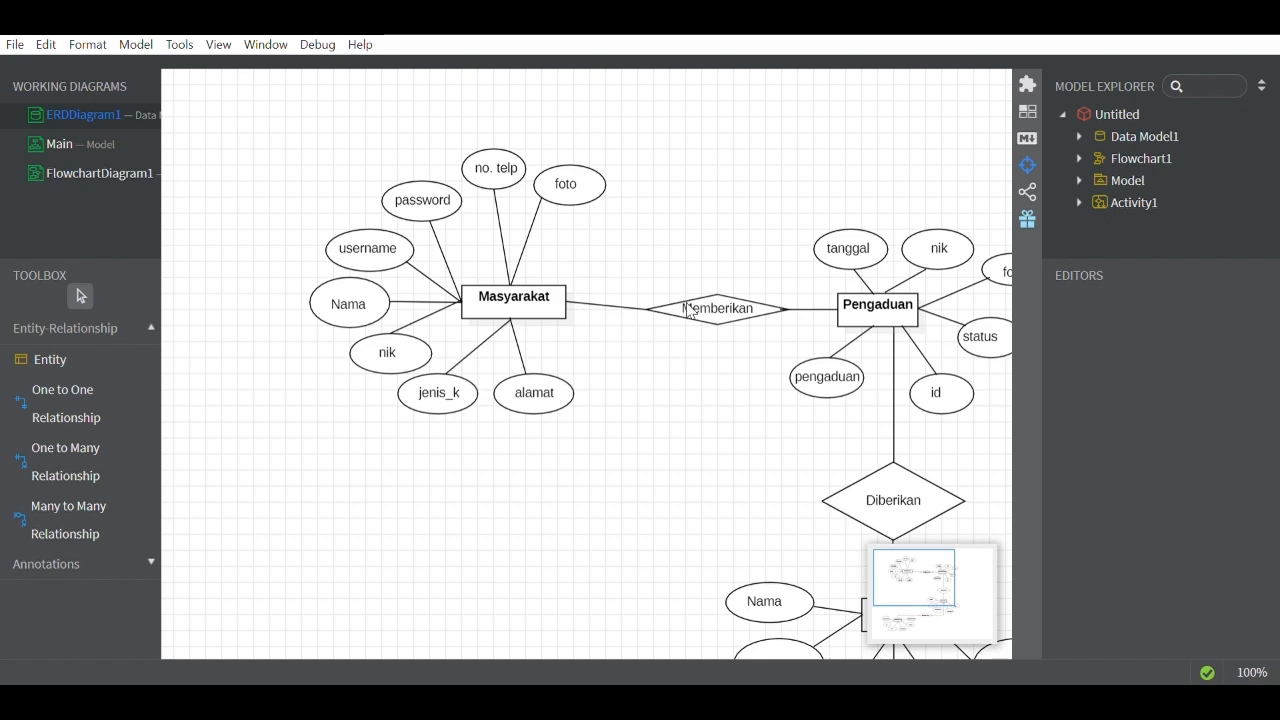
# Step: Look over the ER diagram, examining the Masyarakat entity, its attributes and its Memberikan relationship to Pengaduan
pyautogui.click(539, 312)
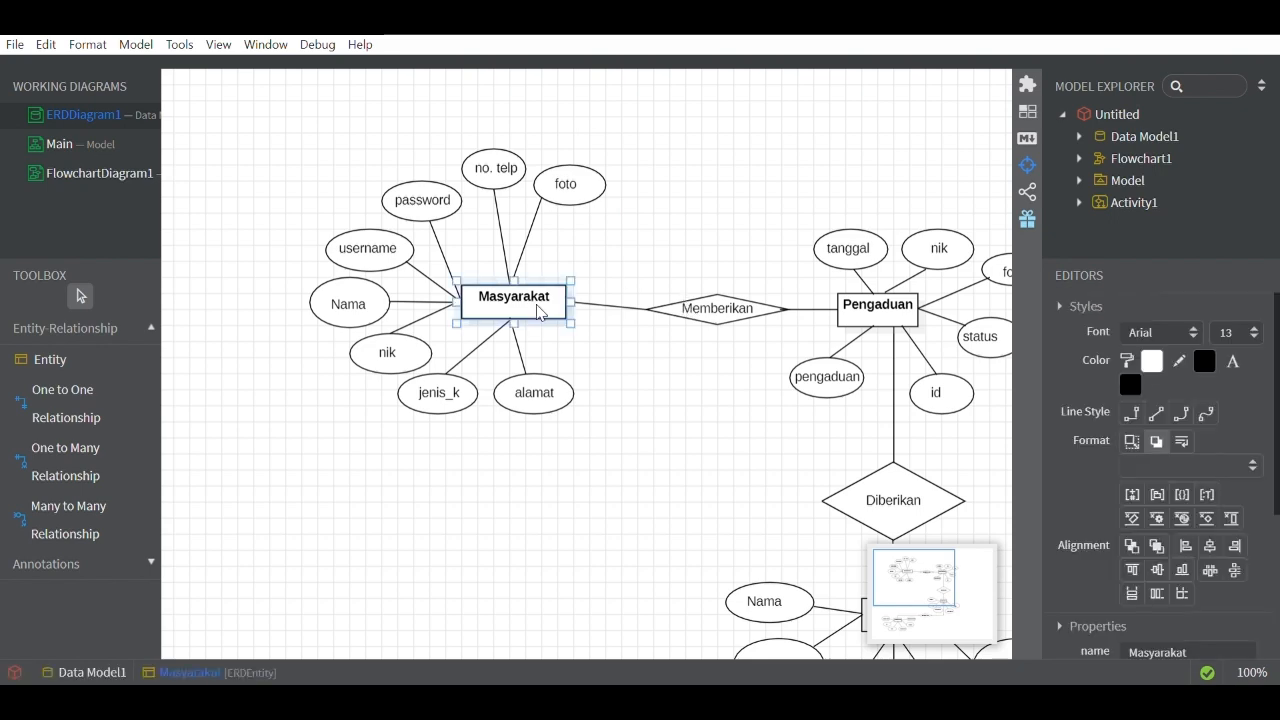
pyautogui.click(629, 270)
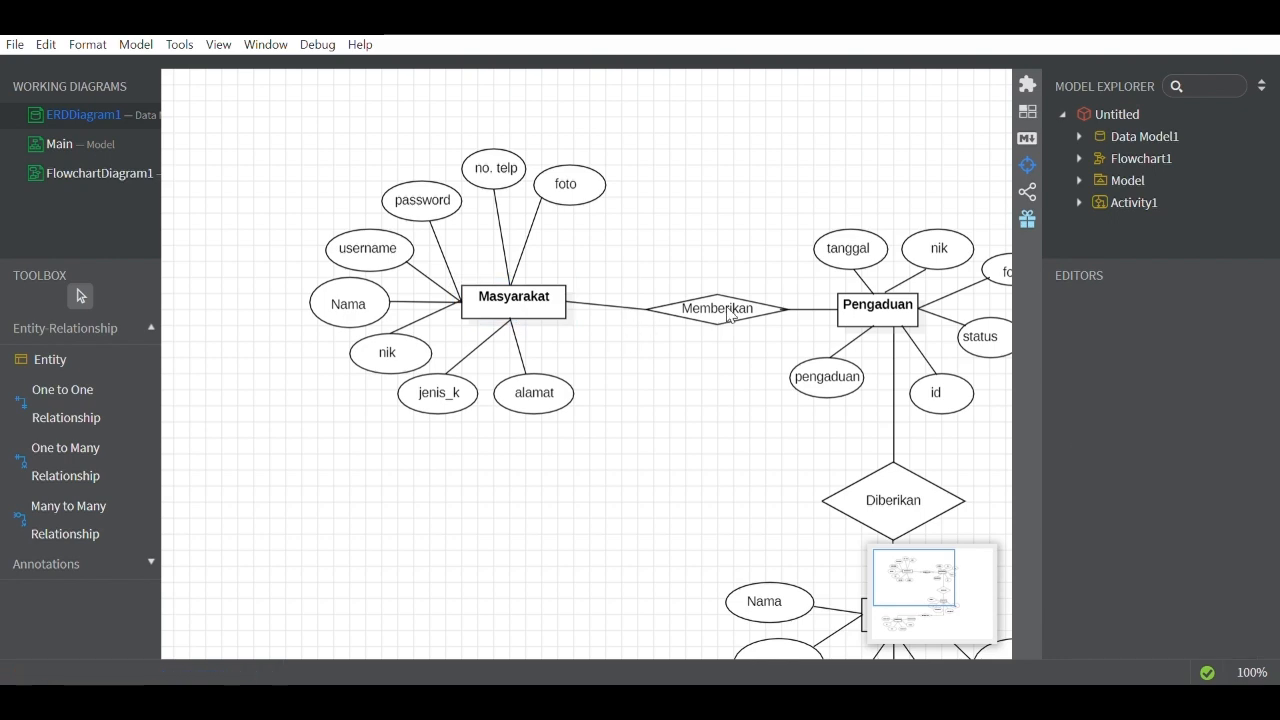
pyautogui.scroll(-1, 730, 315)
pyautogui.hscroll(2, 730, 315)
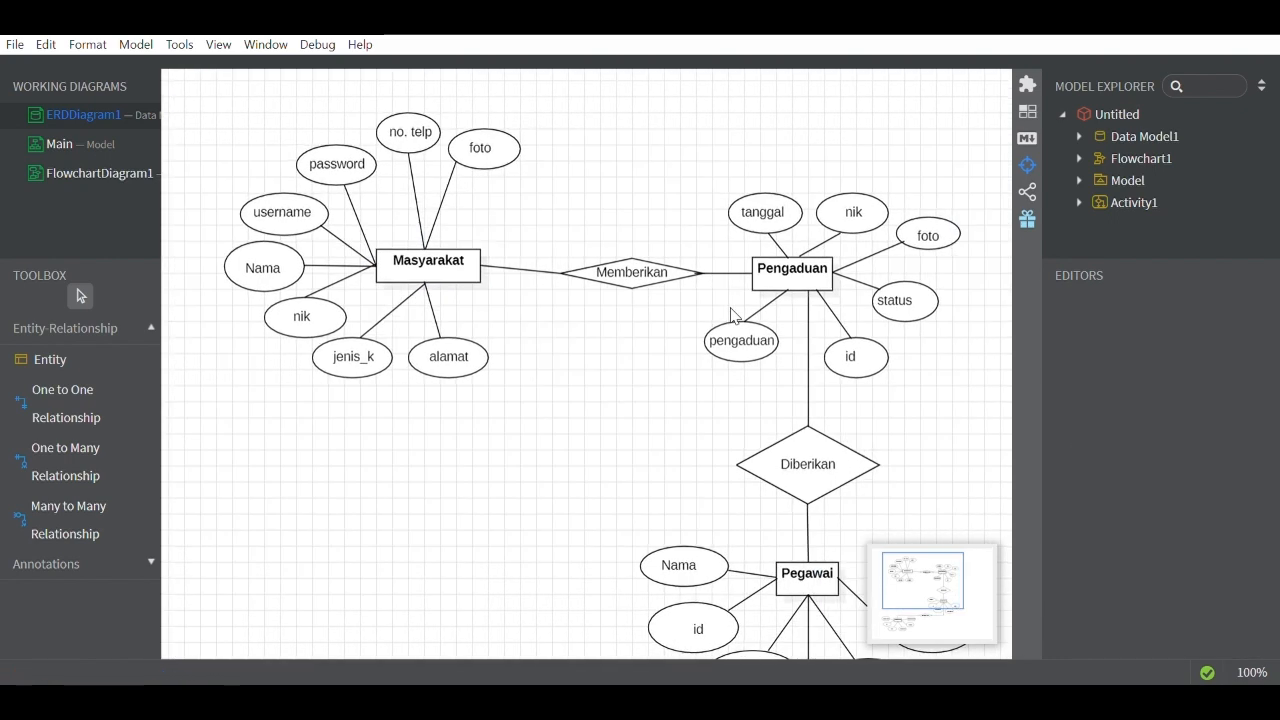
pyautogui.scroll(-5, 730, 315)
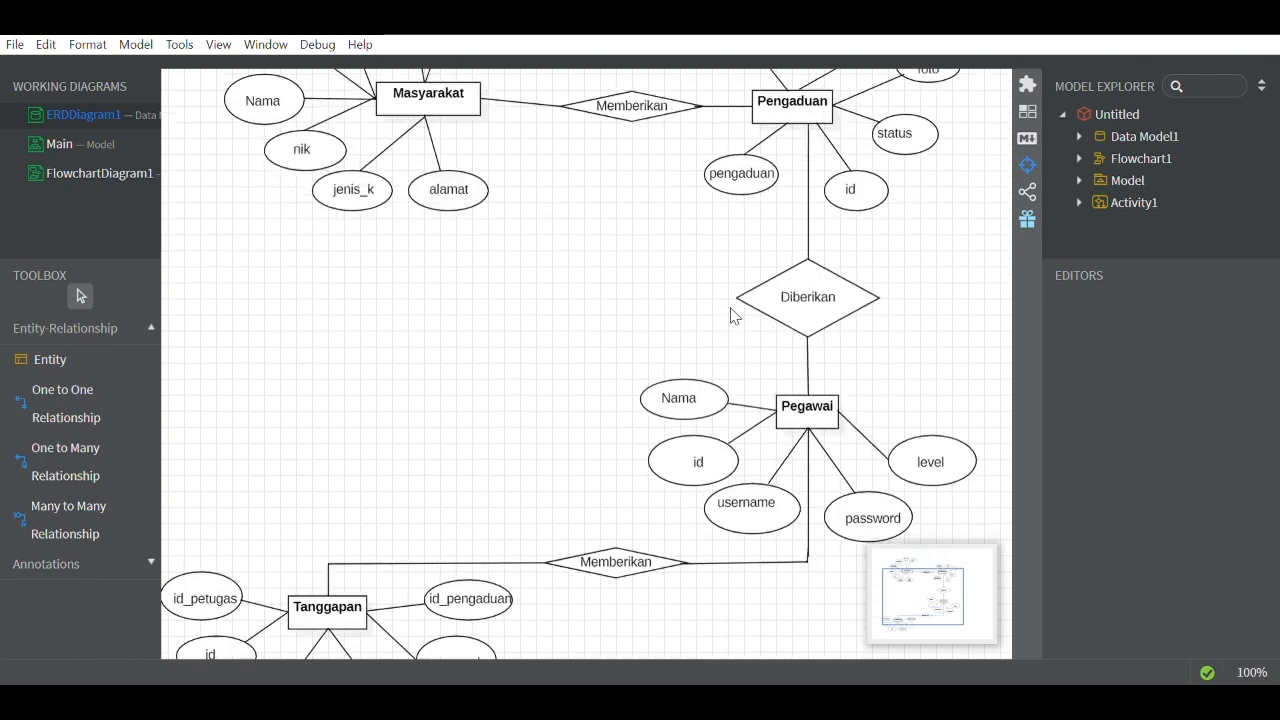
pyautogui.scroll(5, 733, 314)
pyautogui.hscroll(-2, 733, 314)
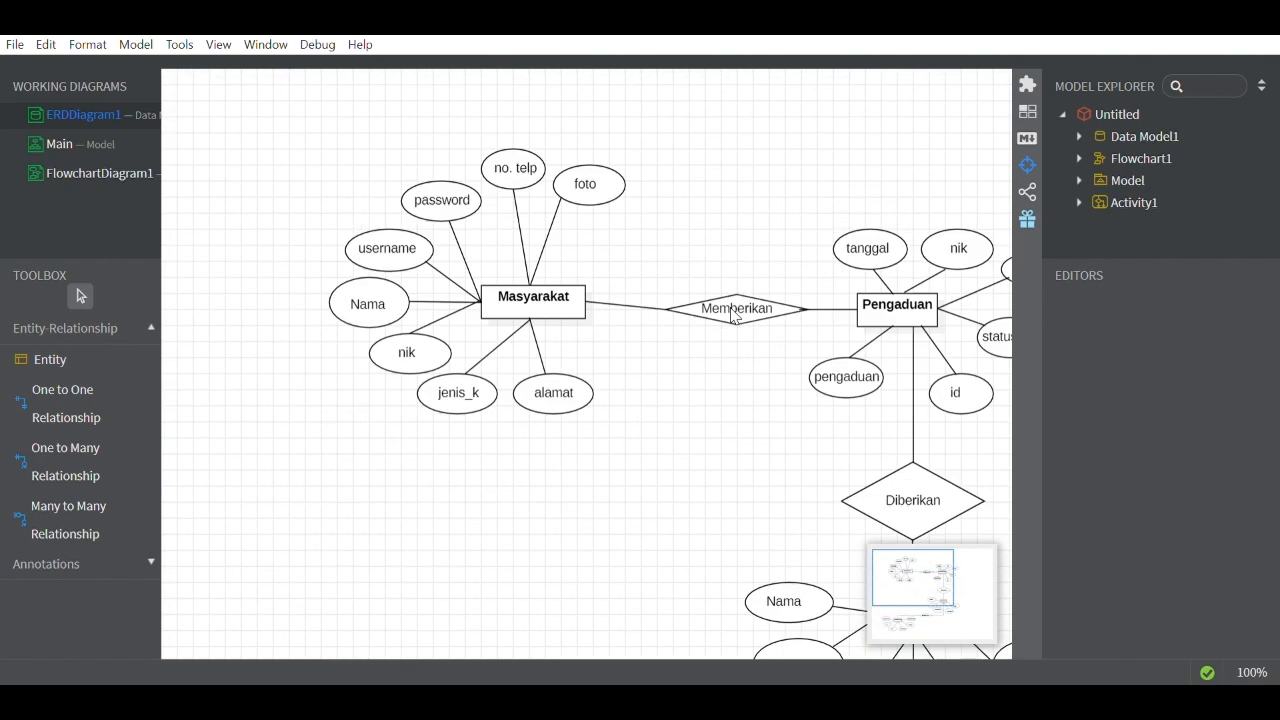
pyautogui.scroll(2, 733, 314)
pyautogui.scroll(-6, 733, 314)
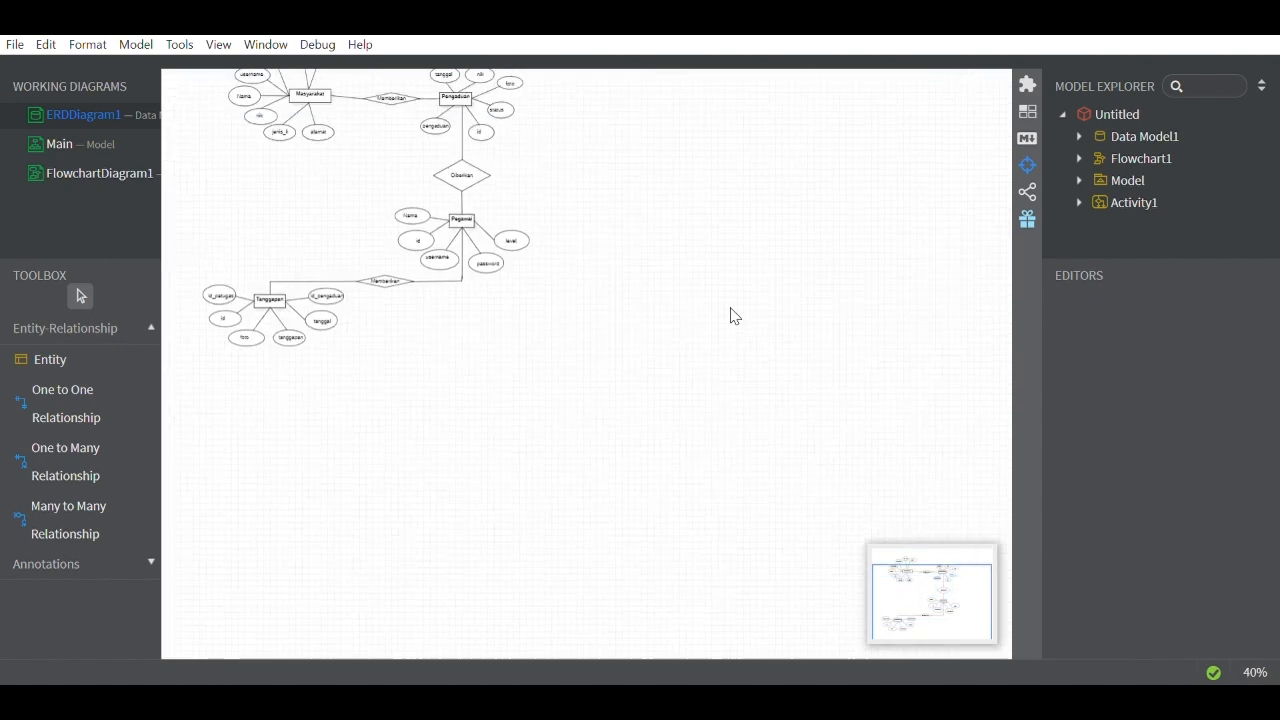
pyautogui.scroll(5, 733, 316)
pyautogui.scroll(-2, 733, 316)
pyautogui.scroll(1, 733, 316)
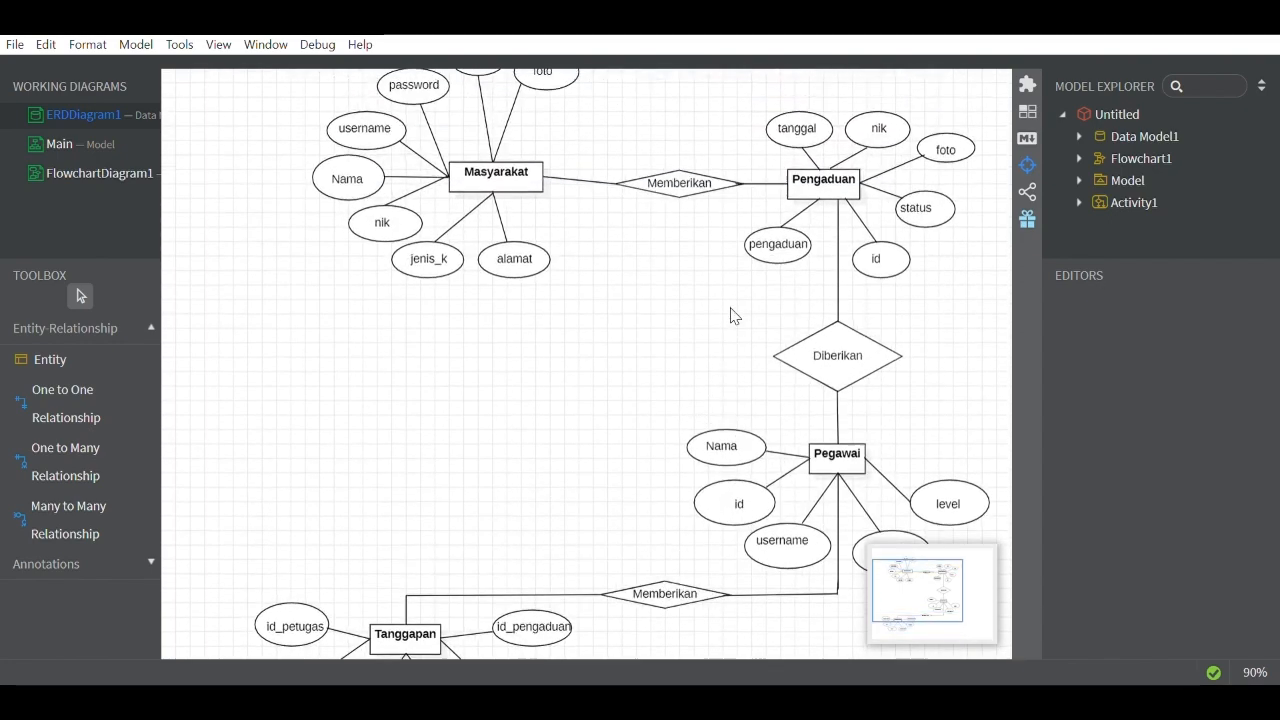
pyautogui.scroll(2, 733, 316)
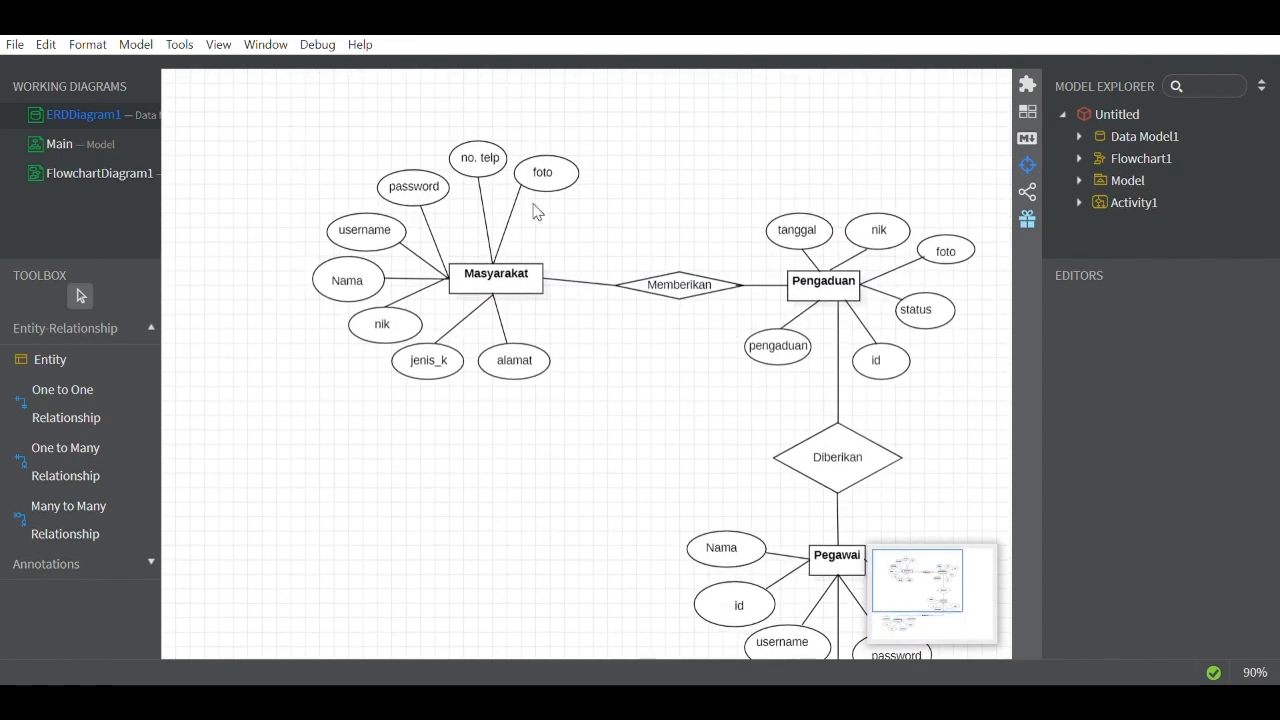
pyautogui.scroll(-3, 612, 348)
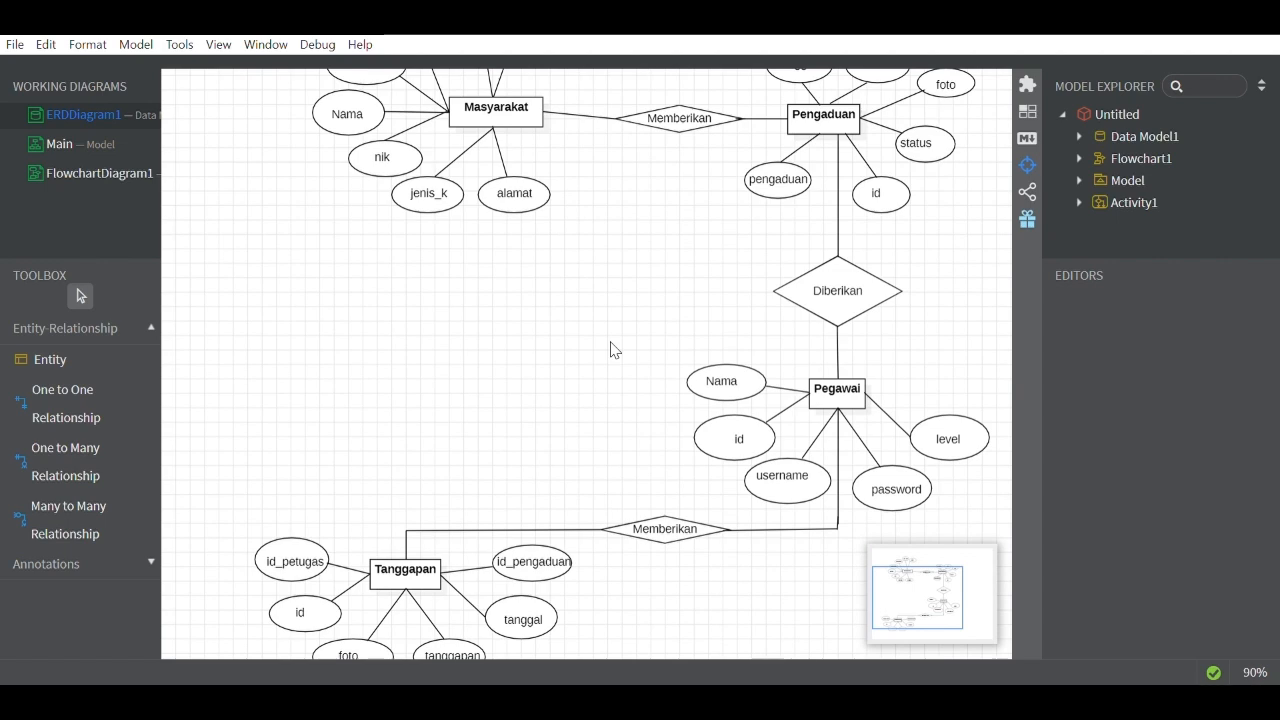
pyautogui.scroll(3, 614, 350)
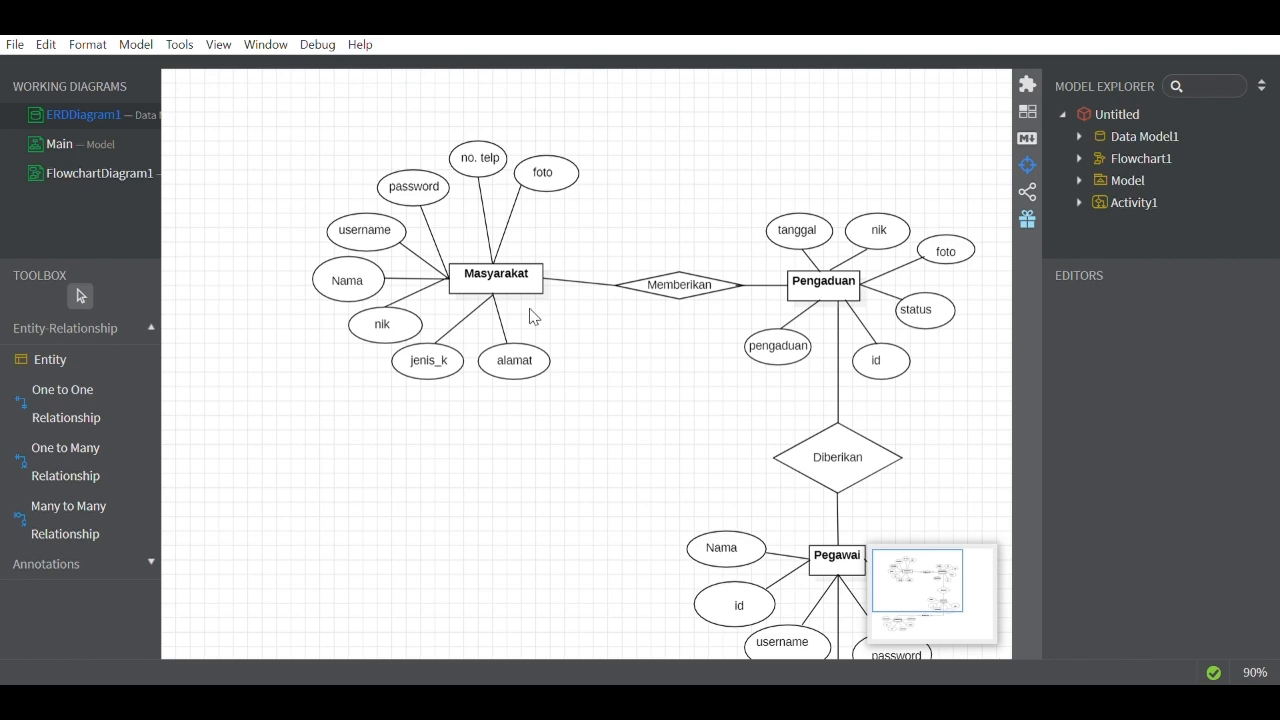
# Step: Examine the Pengaduan entity's attributes, its Diberikan relationship to Pegawai, and the Pegawai attributes, including level
pyautogui.hscroll(3, 535, 315)
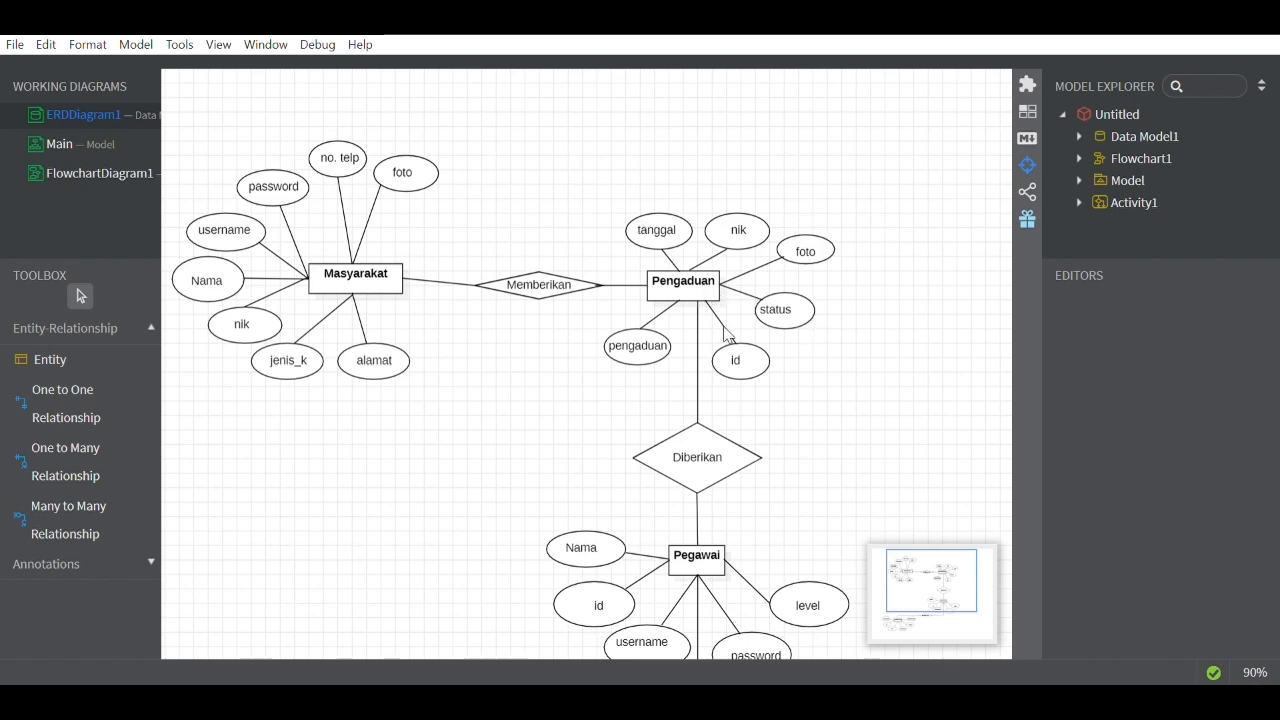
pyautogui.scroll(-2, 727, 331)
pyautogui.scroll(1, 727, 331)
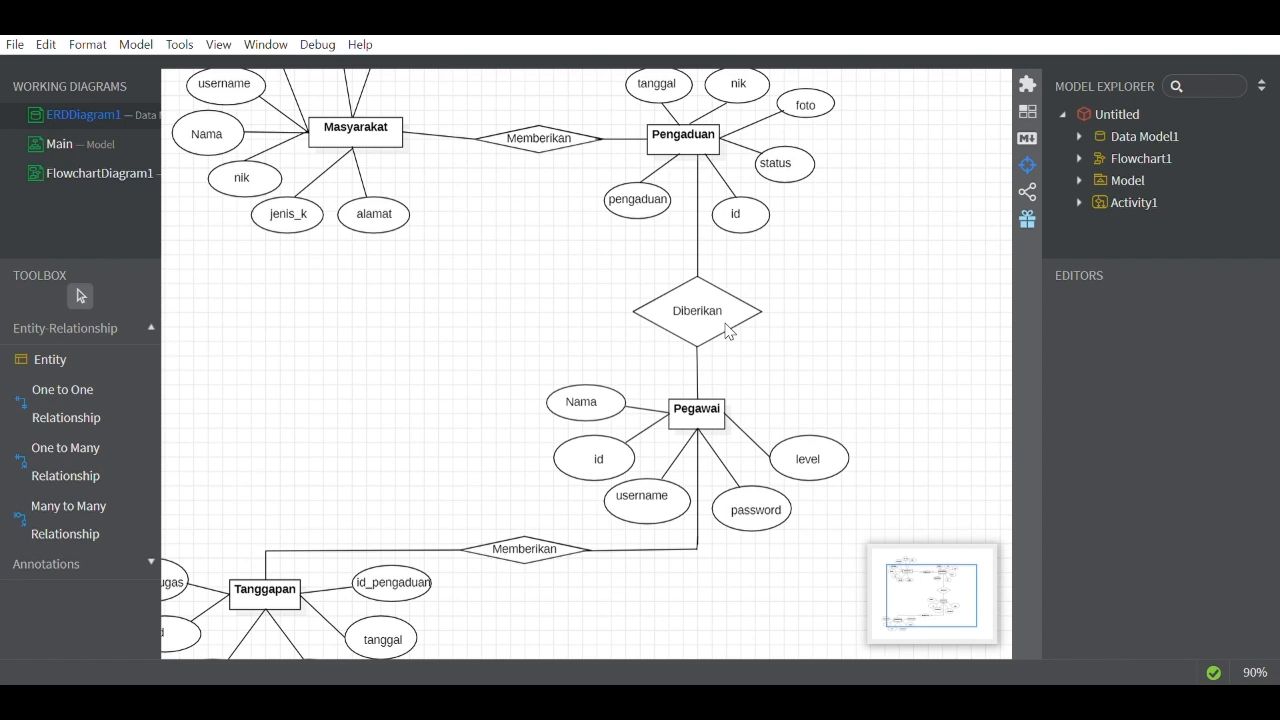
pyautogui.scroll(-2, 727, 331)
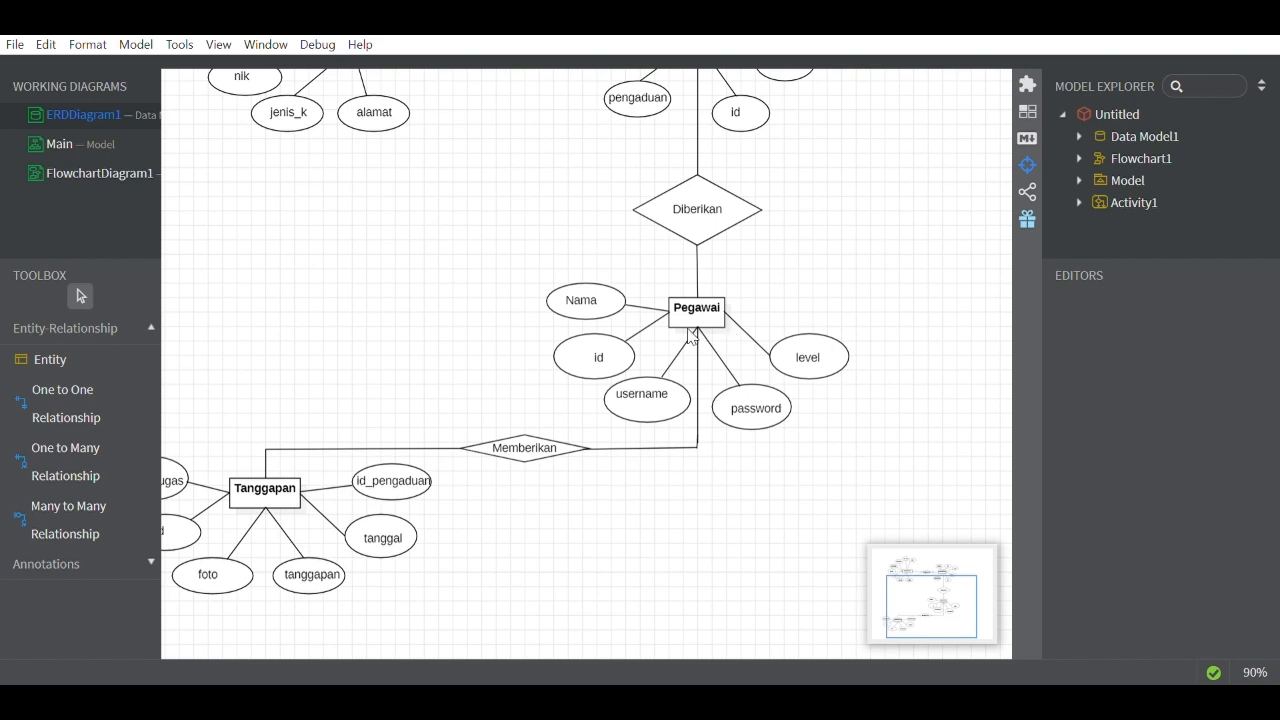
pyautogui.click(692, 318)
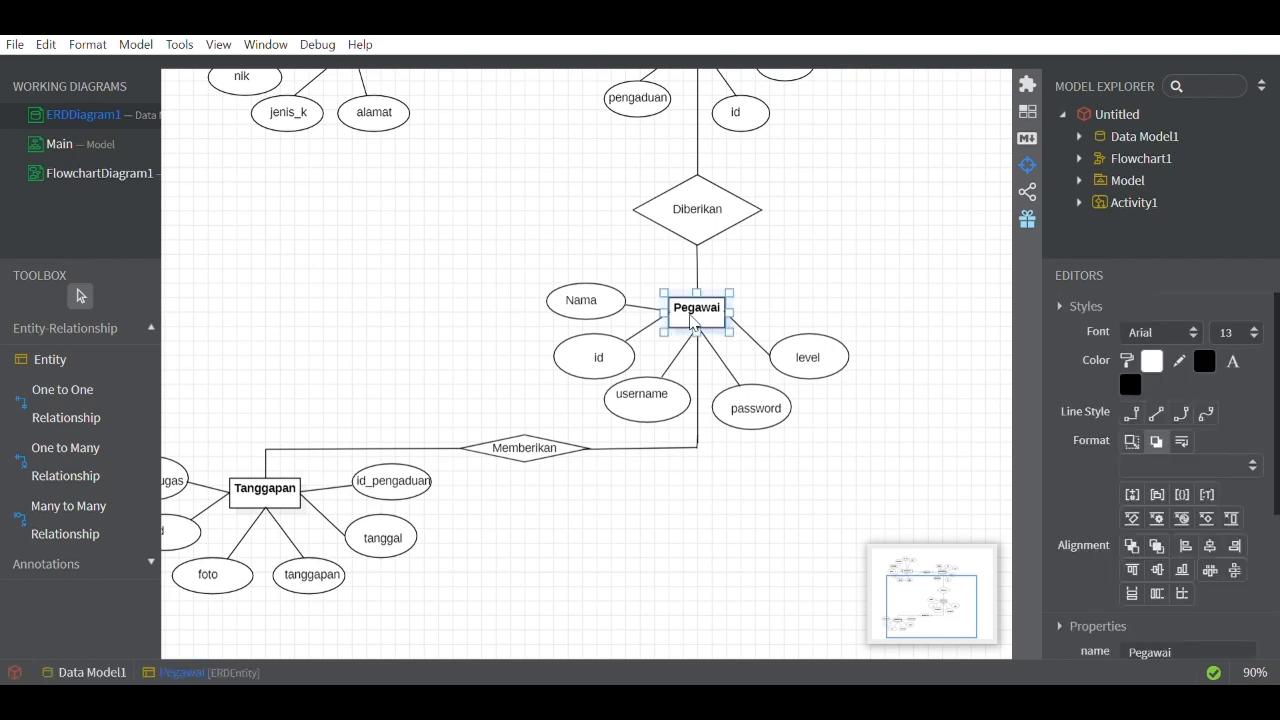
pyautogui.click(755, 289)
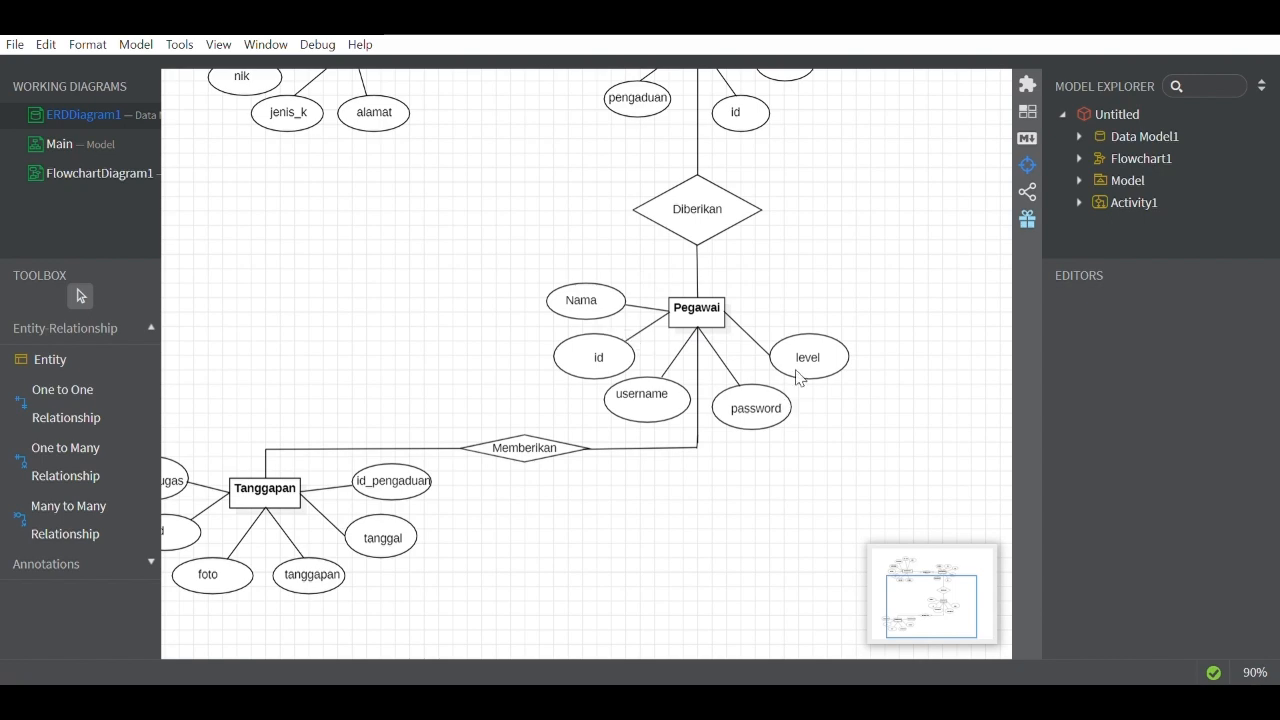
pyautogui.hscroll(-3, 767, 341)
pyautogui.scroll(-2, 767, 341)
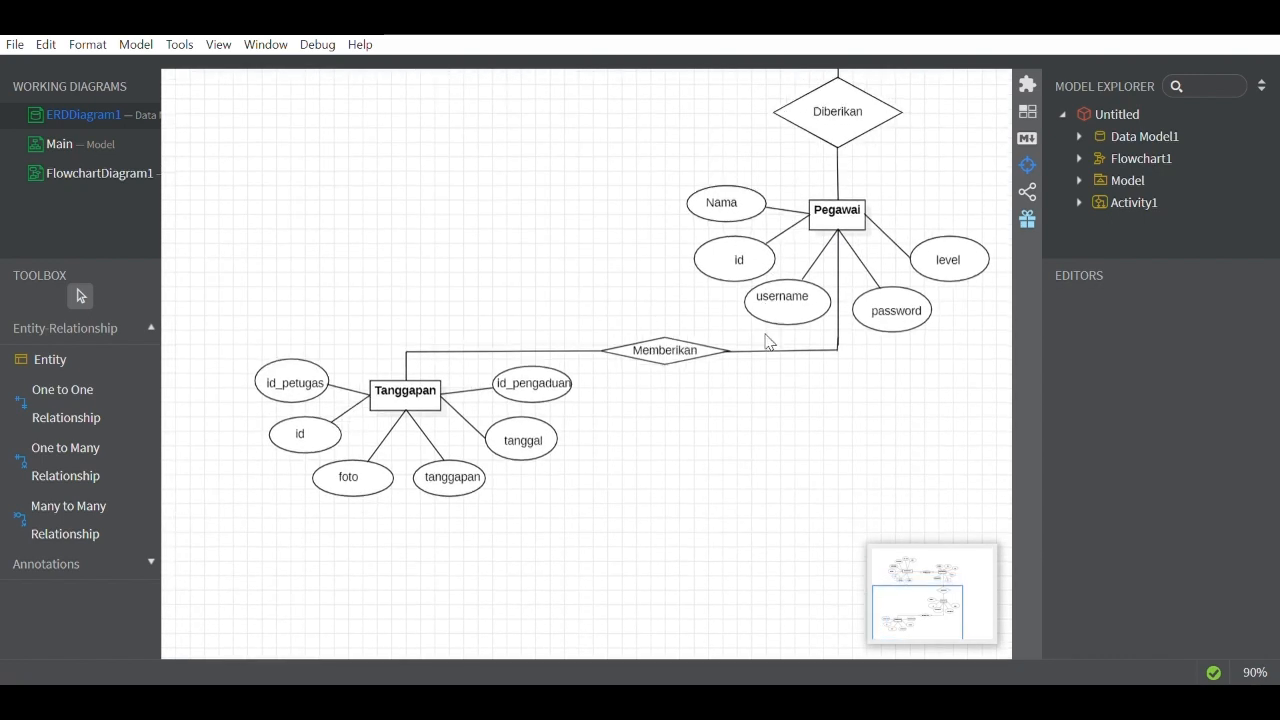
pyautogui.hscroll(3, 837, 217)
pyautogui.scroll(1, 837, 217)
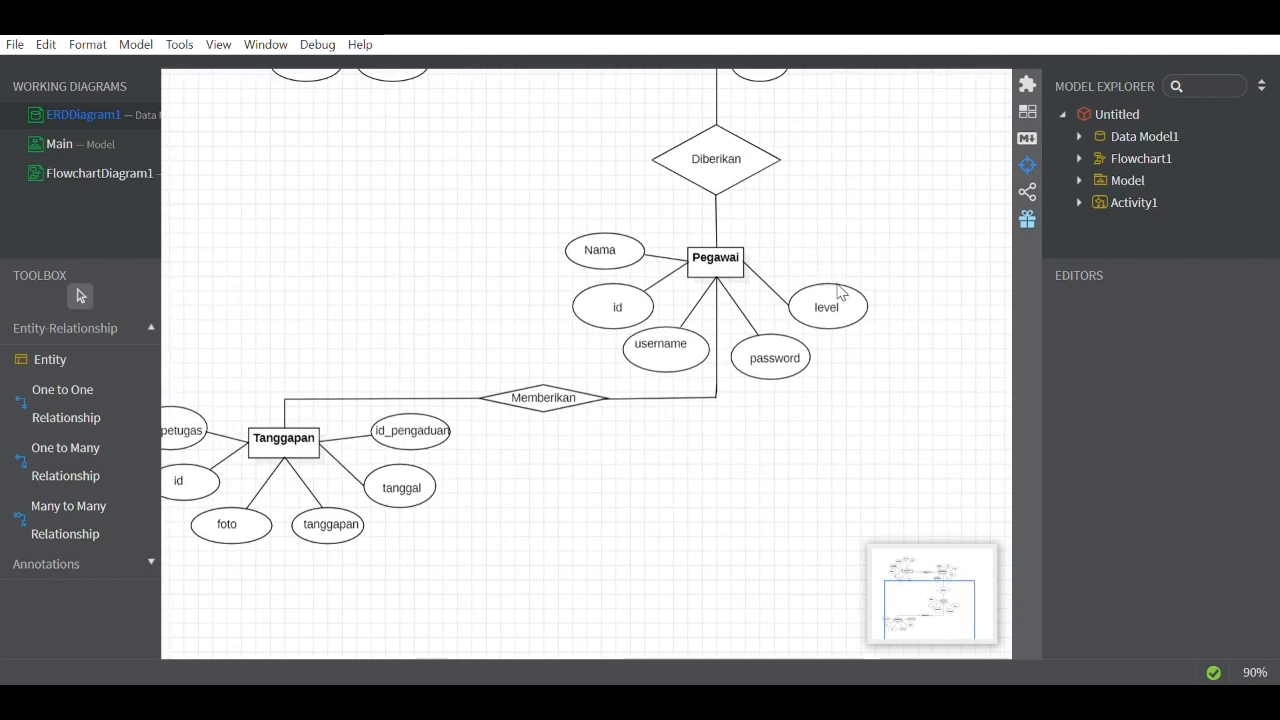
pyautogui.click(840, 296)
pyautogui.click(818, 238)
pyautogui.hscroll(-3, 818, 238)
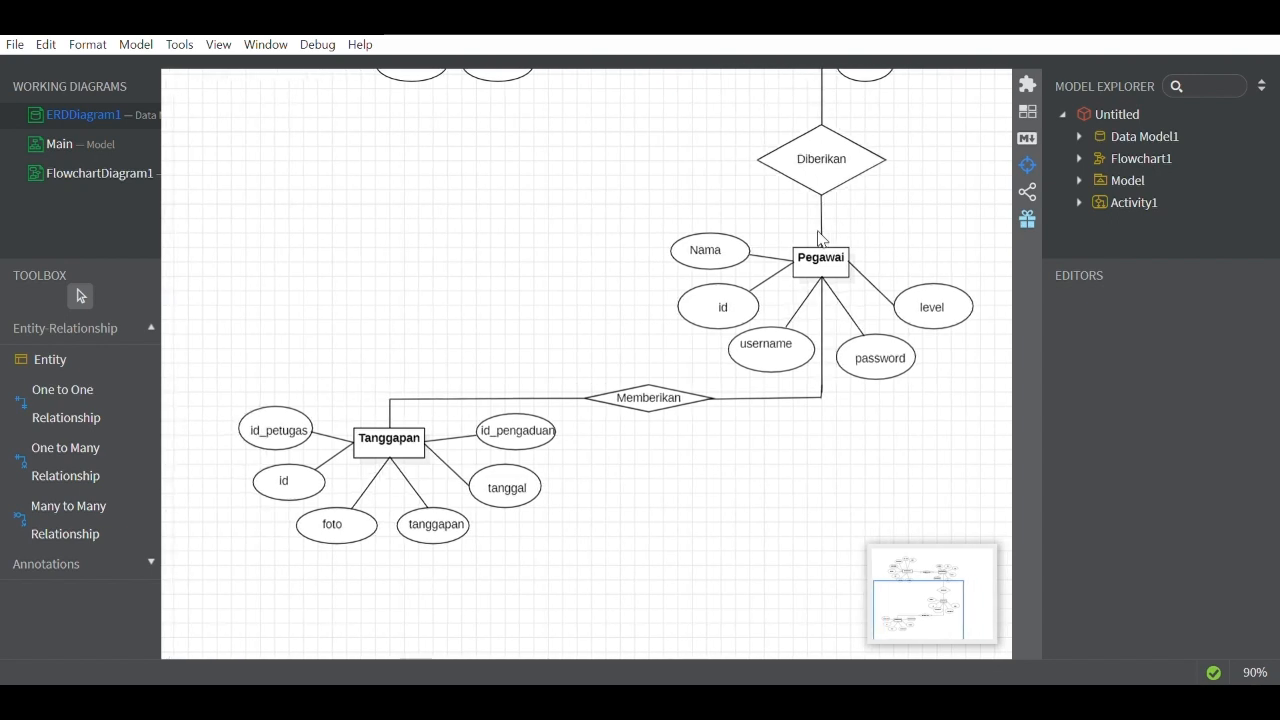
pyautogui.scroll(-2, 818, 238)
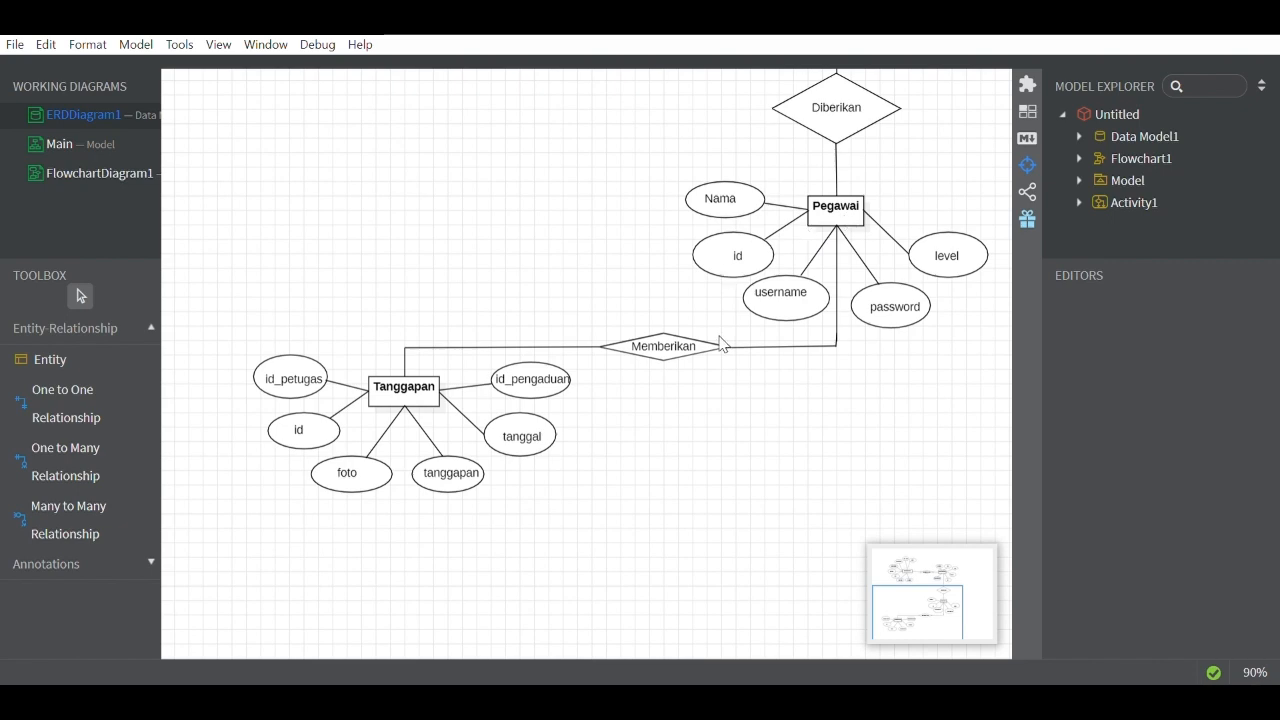
# Step: Examine the Tanggapan entity and its attributes, and compare it with the Pengaduan entity it responds to
pyautogui.scroll(4, 697, 365)
pyautogui.click(400, 560)
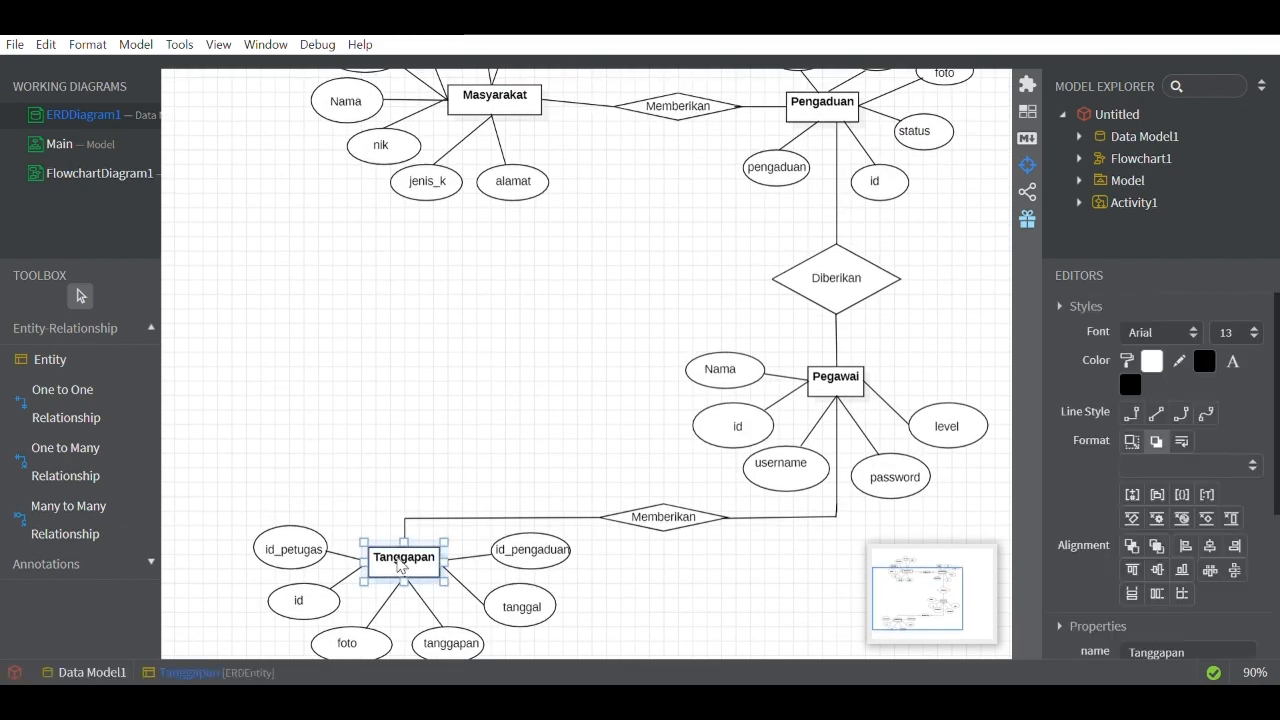
pyautogui.click(808, 150)
pyautogui.click(822, 112)
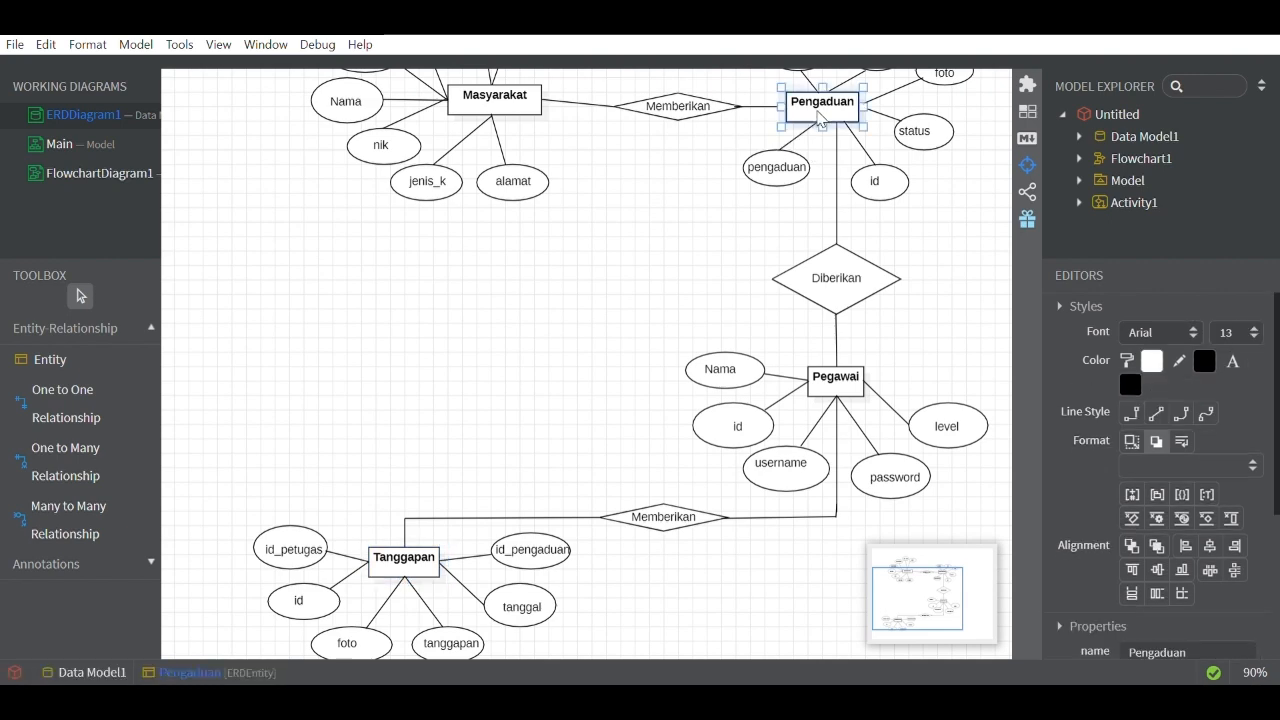
pyautogui.click(403, 566)
pyautogui.scroll(-6, 404, 574)
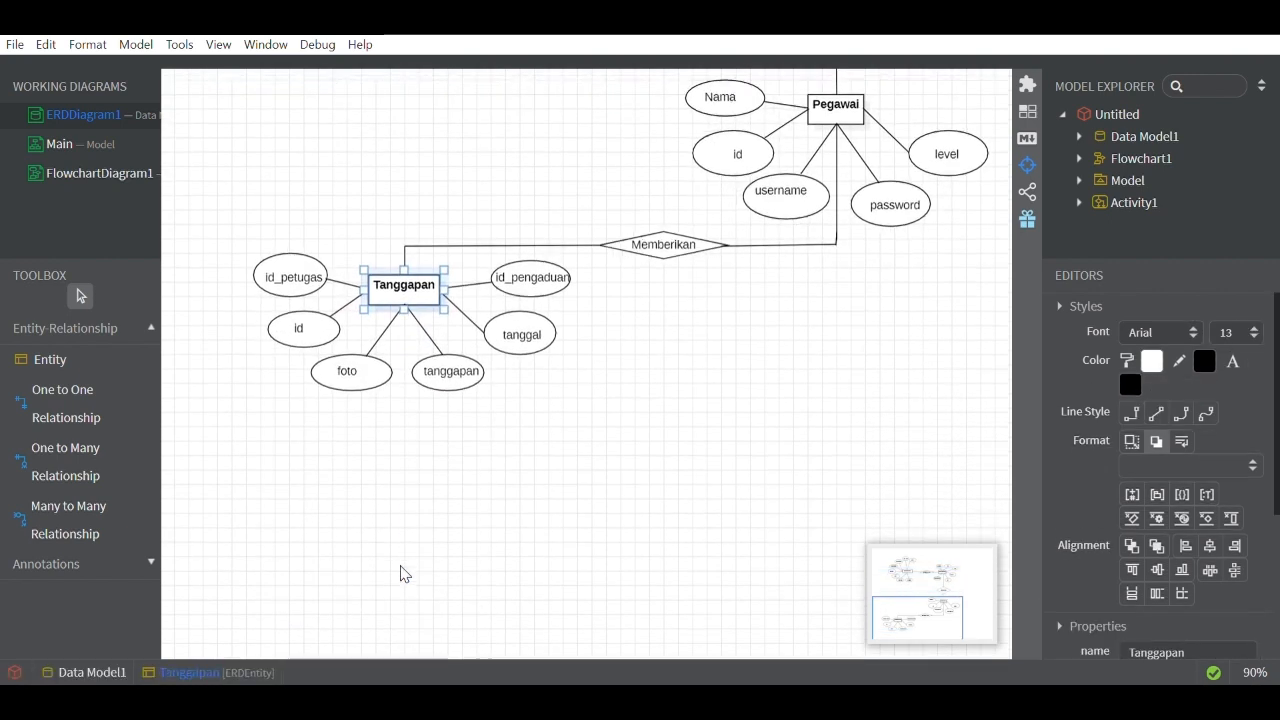
pyautogui.click(531, 398)
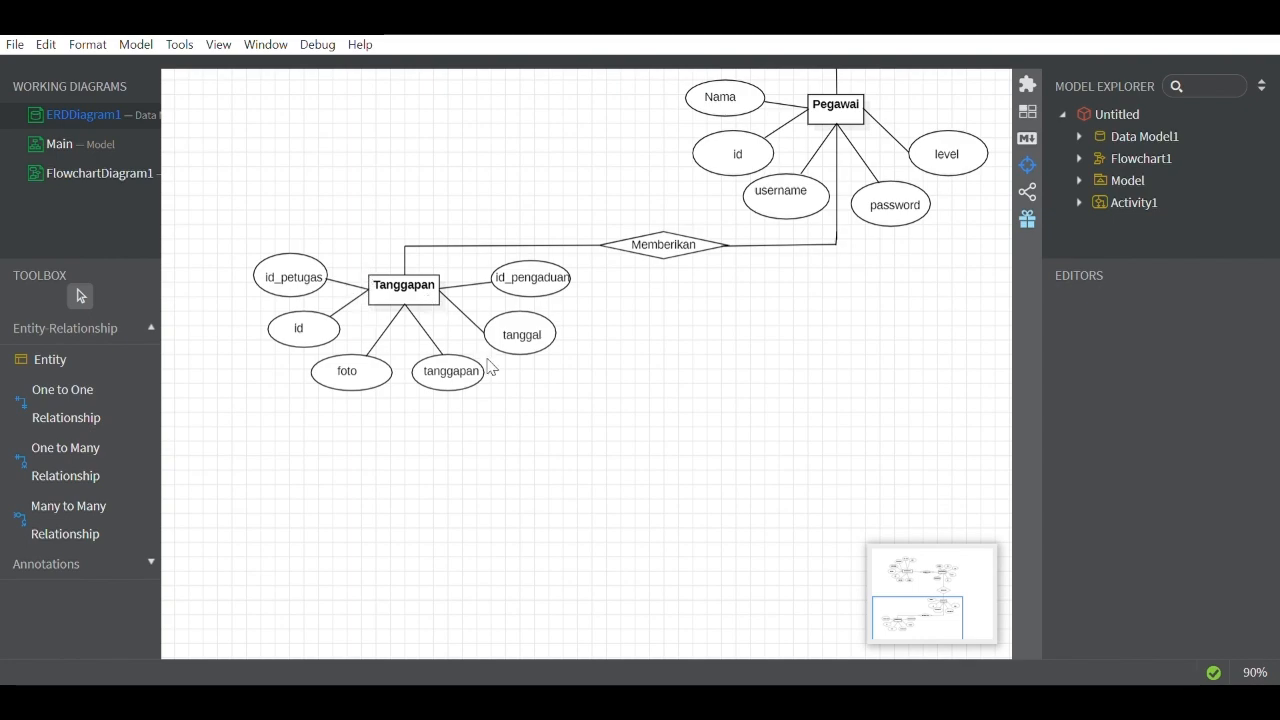
# Step: Review the overall ER diagram layout connecting Masyarakat, Pengaduan, Pegawai and Tanggapan
pyautogui.scroll(10, 515, 377)
pyautogui.keyDown('ctrl'); pyautogui.scroll(5, 515, 378); pyautogui.keyUp('ctrl')
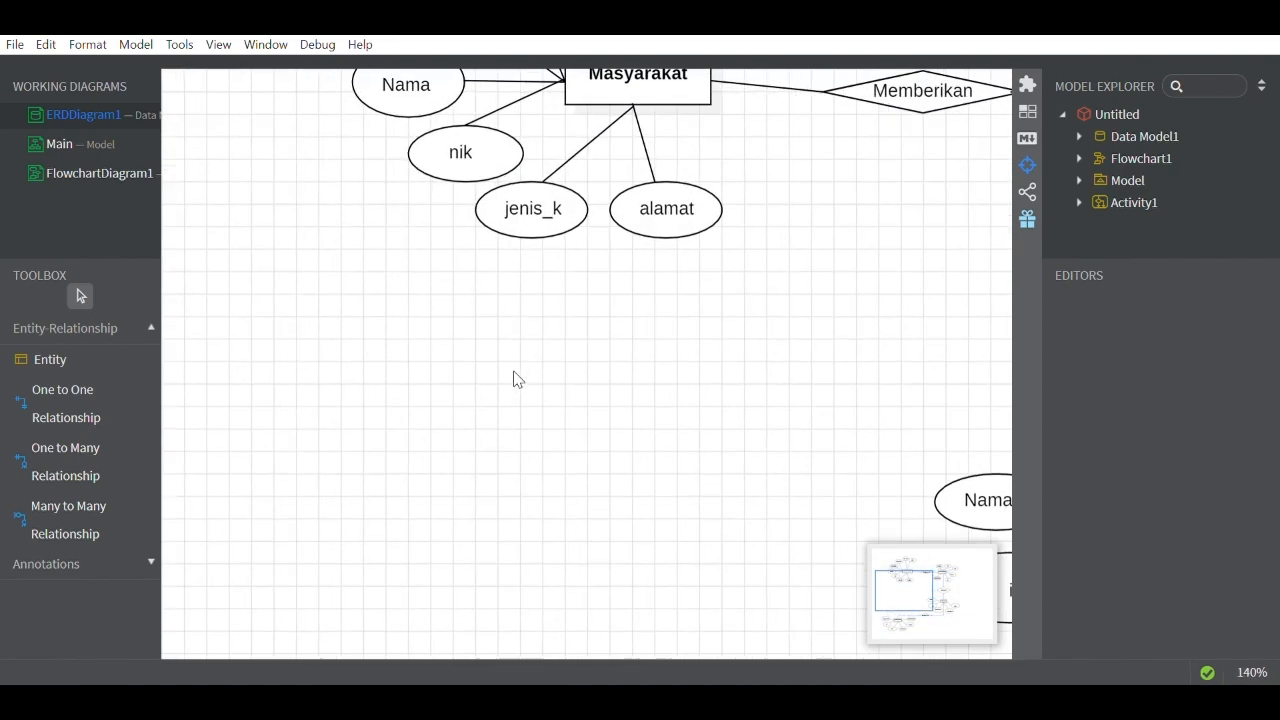
pyautogui.scroll(-6, 515, 378)
pyautogui.scroll(4, 515, 378)
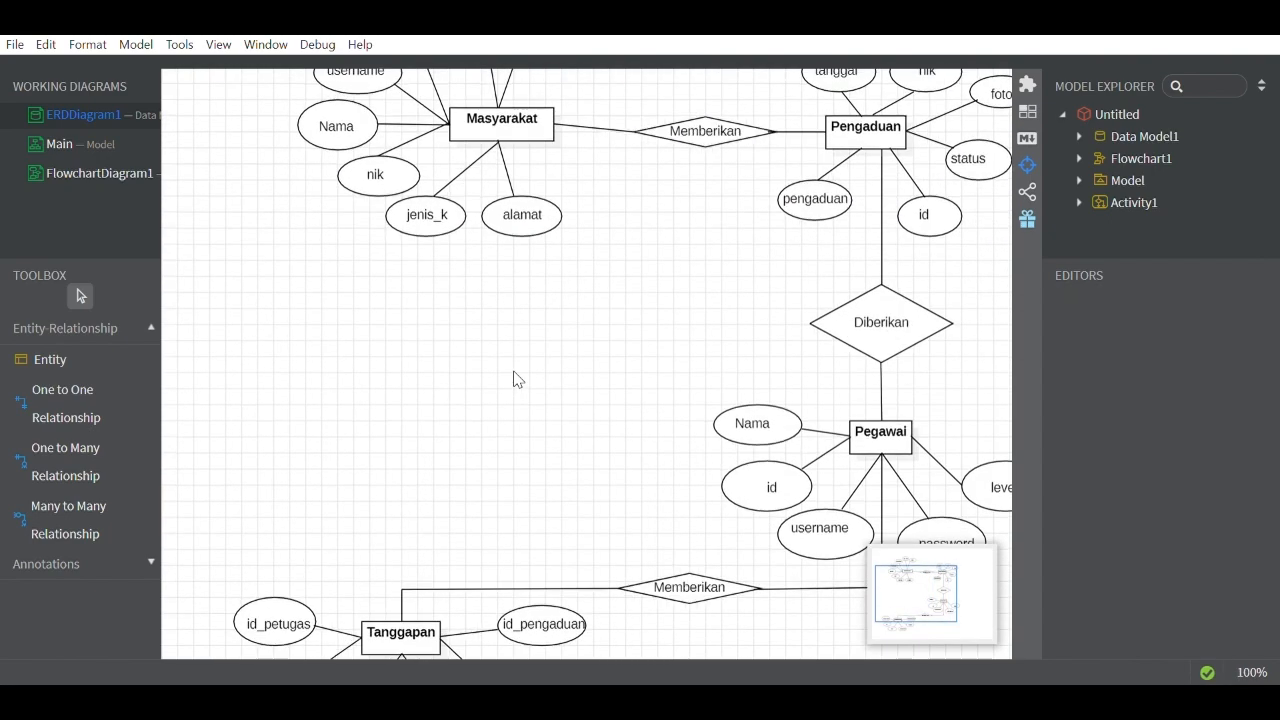
pyautogui.scroll(-5, 515, 378)
pyautogui.scroll(3, 515, 378)
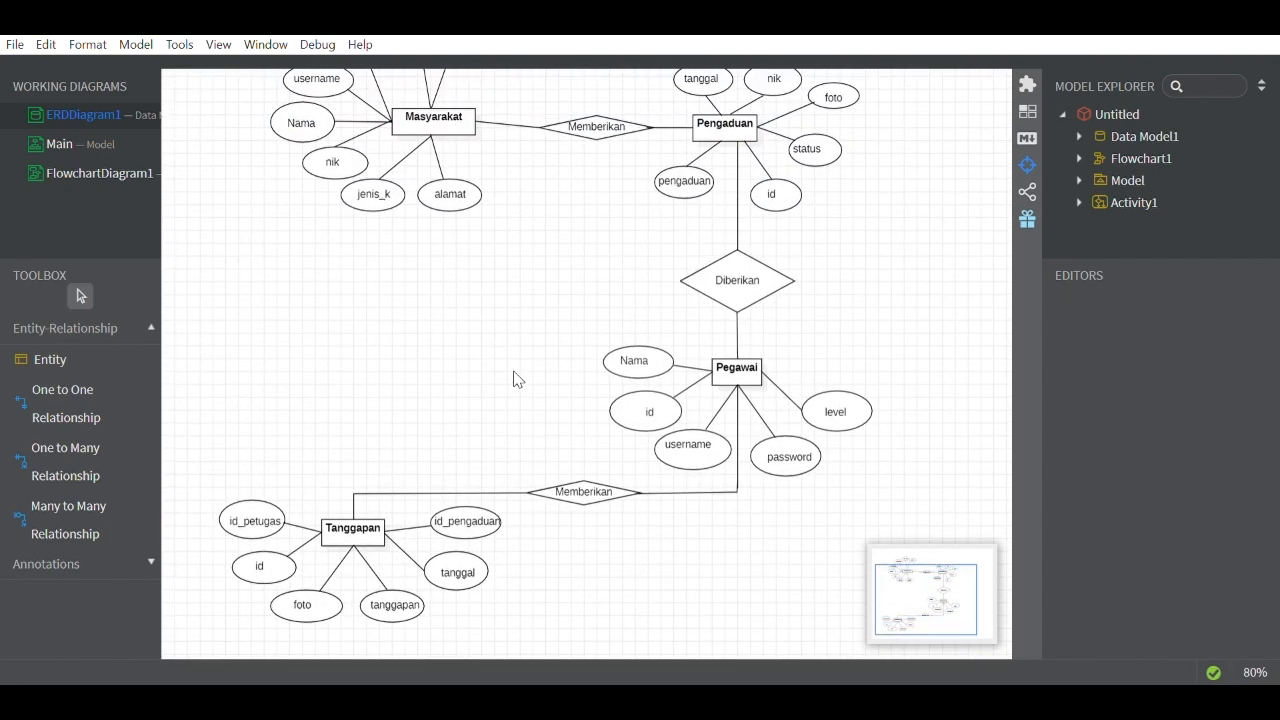
pyautogui.scroll(1, 516, 378)
pyautogui.scroll(-2, 516, 378)
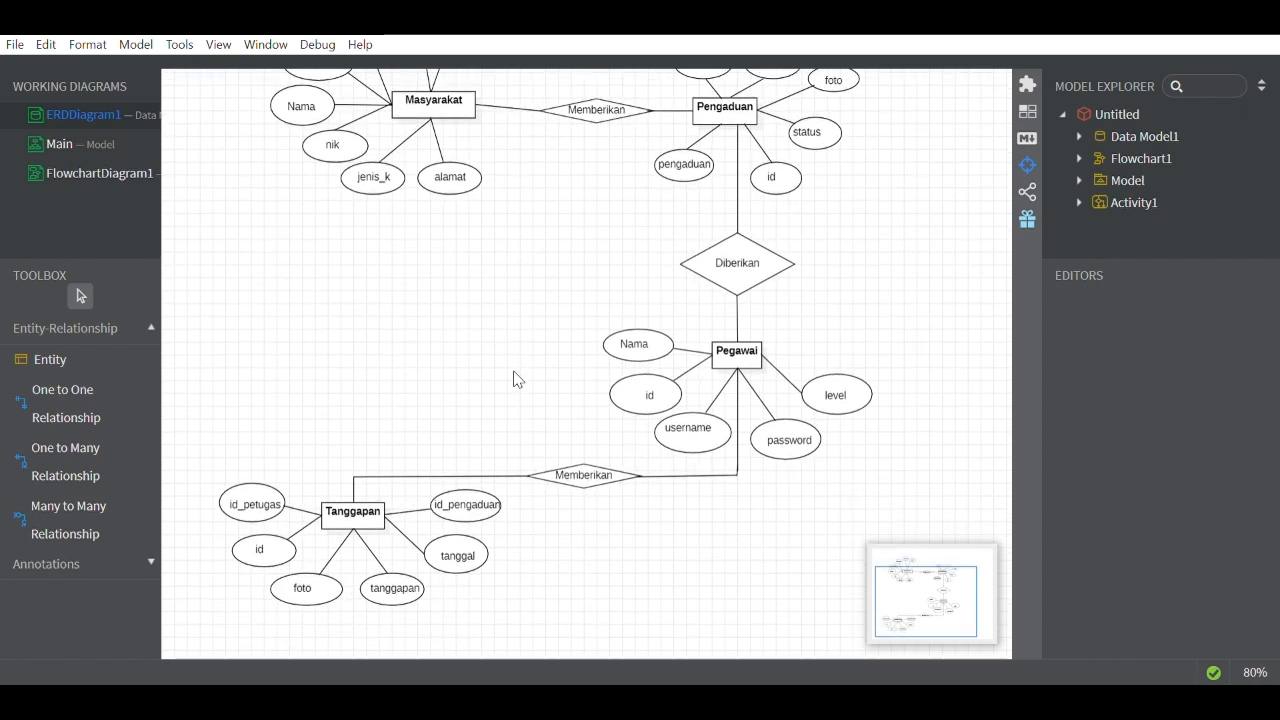
pyautogui.scroll(3, 516, 378)
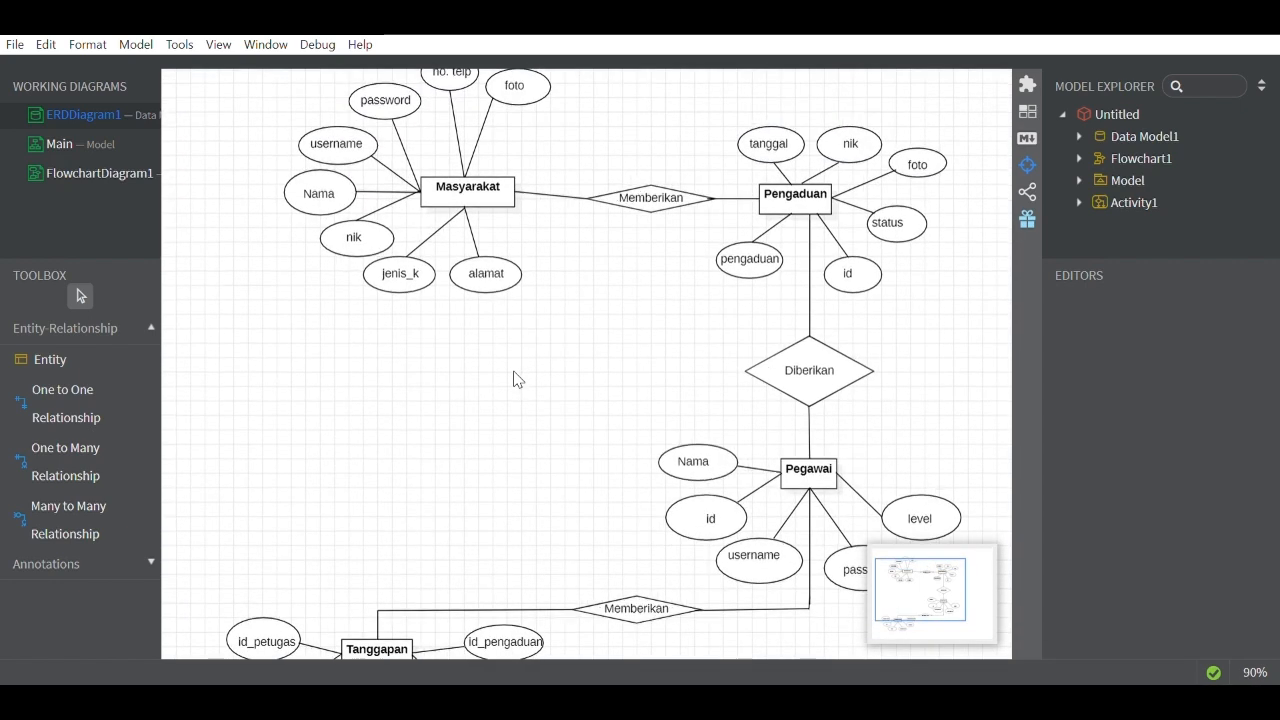
pyautogui.scroll(2, 516, 378)
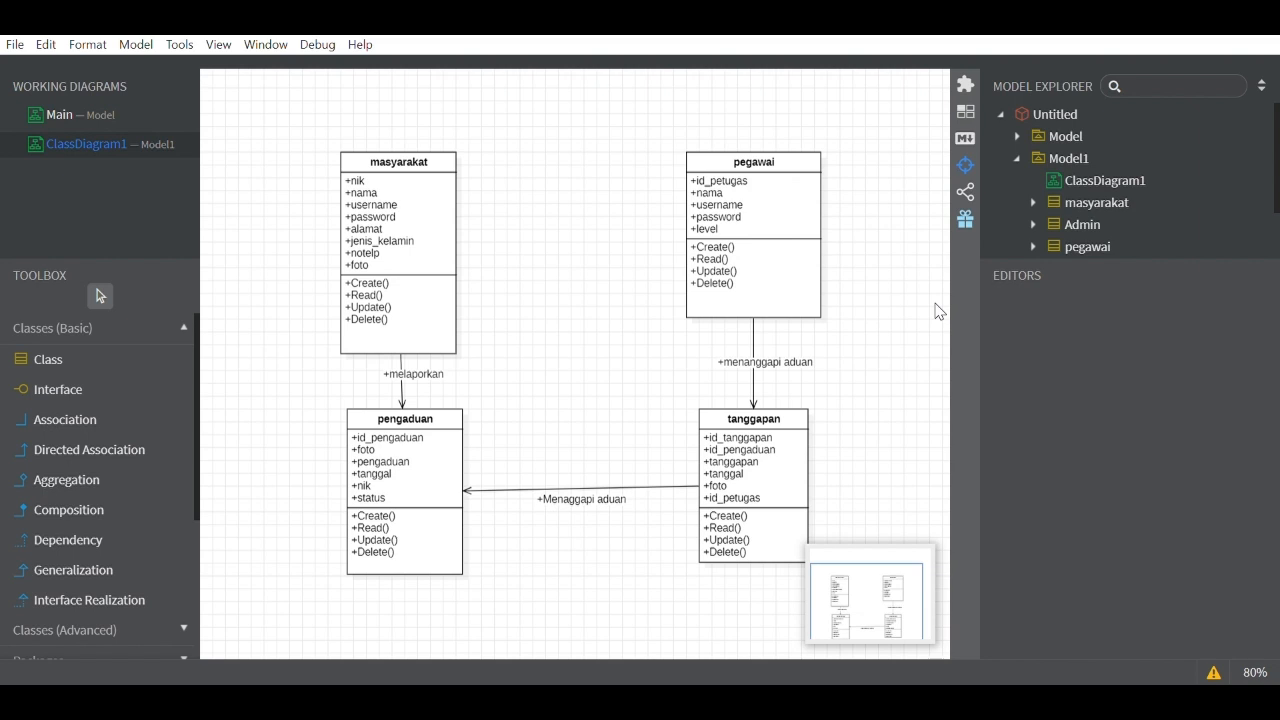
# Step: Examine the masyarakat class's attributes and operations in the class diagram, including nik, nama, username, notelp and Read()
pyautogui.click(388, 193)
pyautogui.click(388, 205)
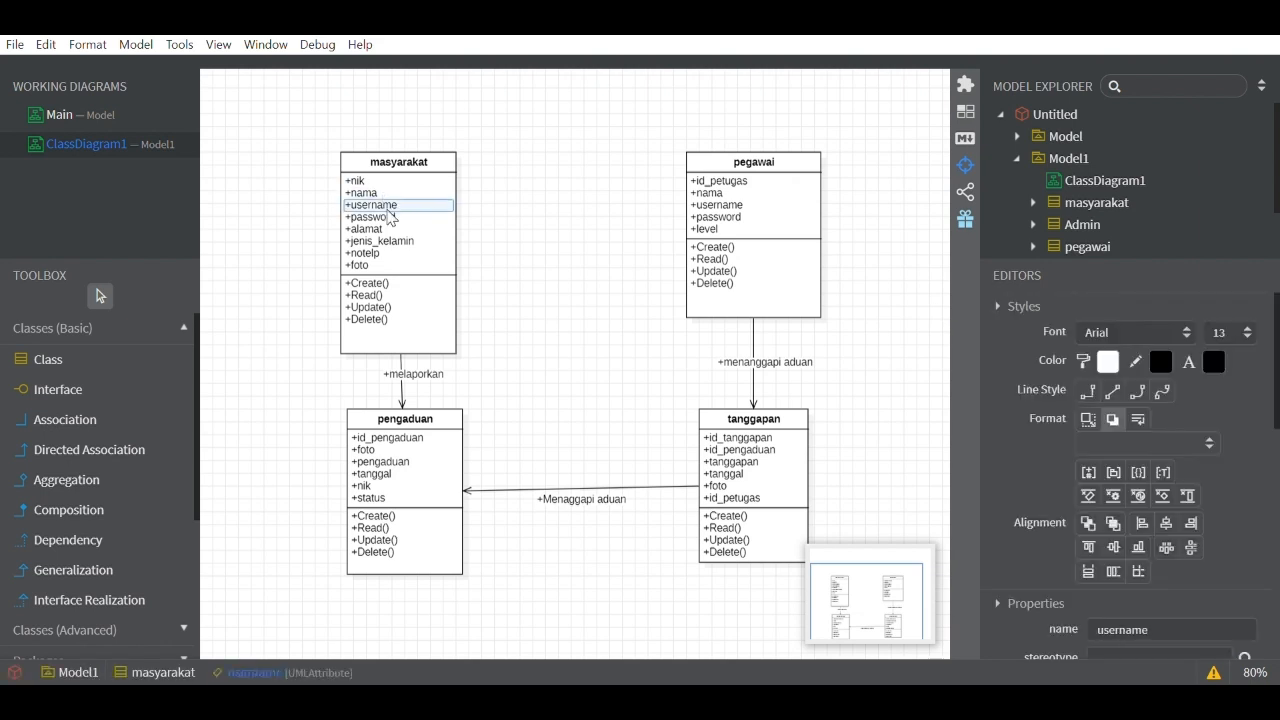
pyautogui.click(388, 296)
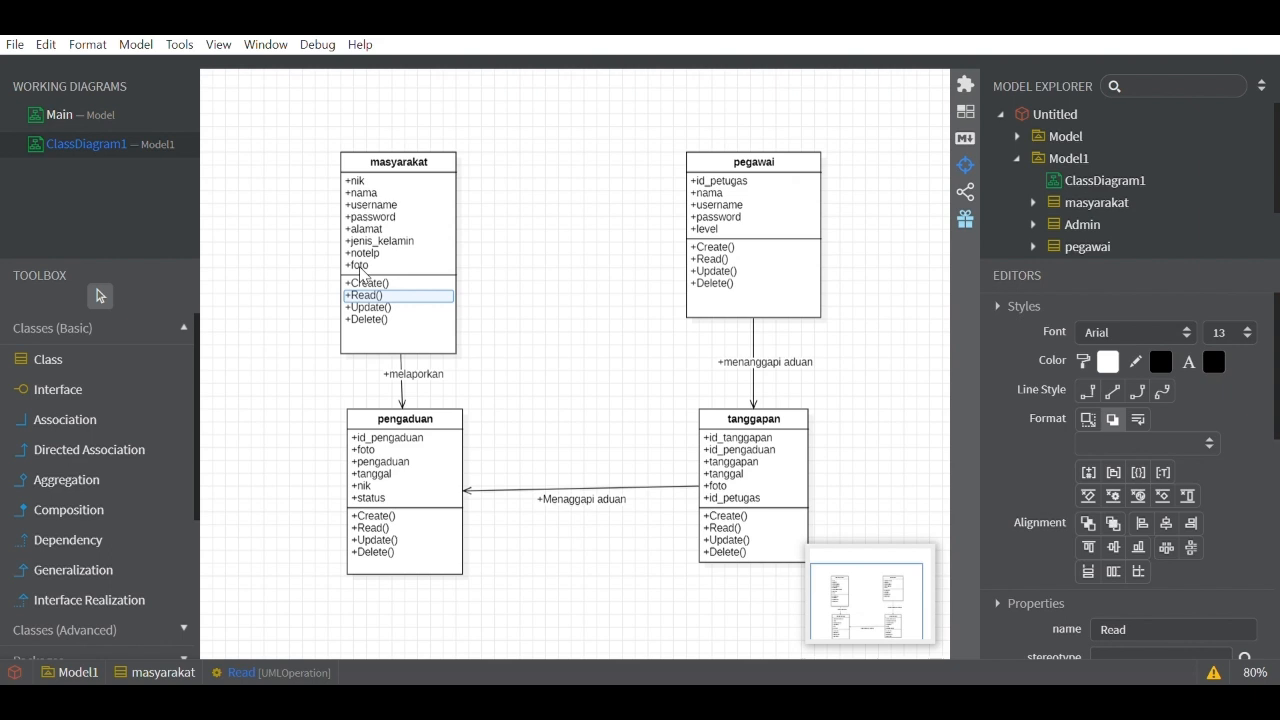
pyautogui.click(384, 182)
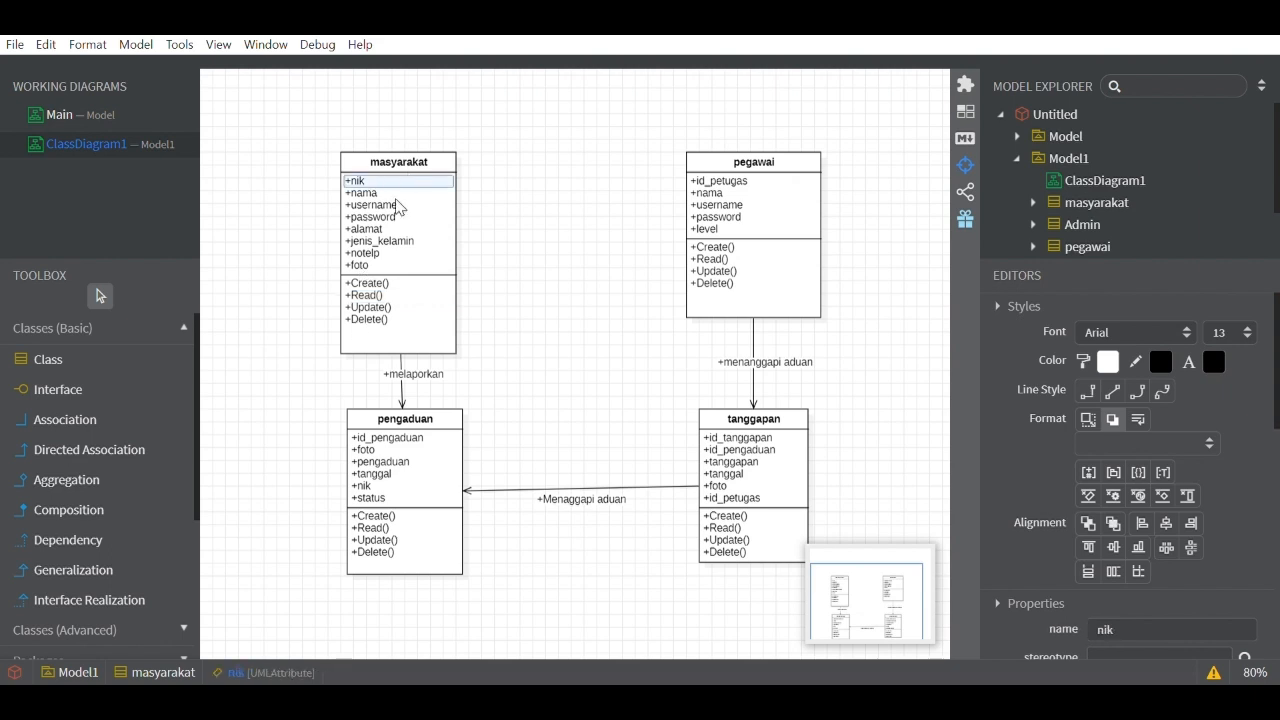
pyautogui.click(396, 197)
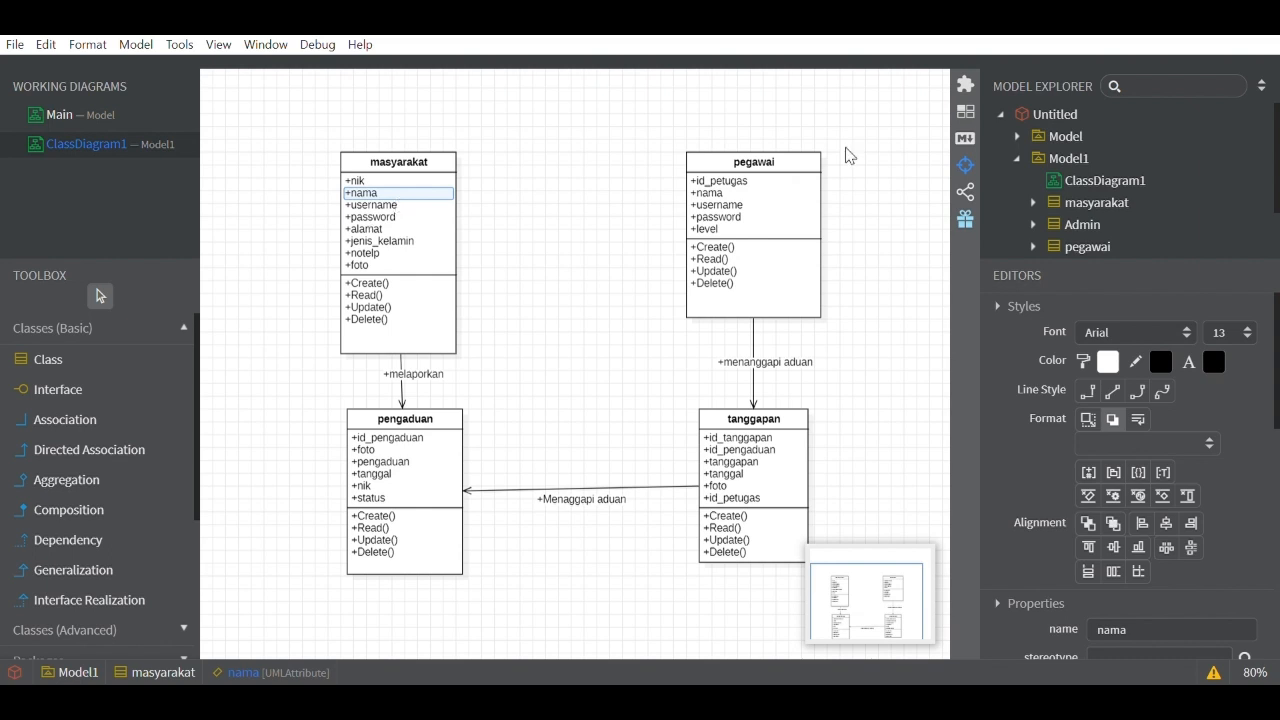
pyautogui.click(752, 209)
pyautogui.click(350, 196)
pyautogui.click(384, 253)
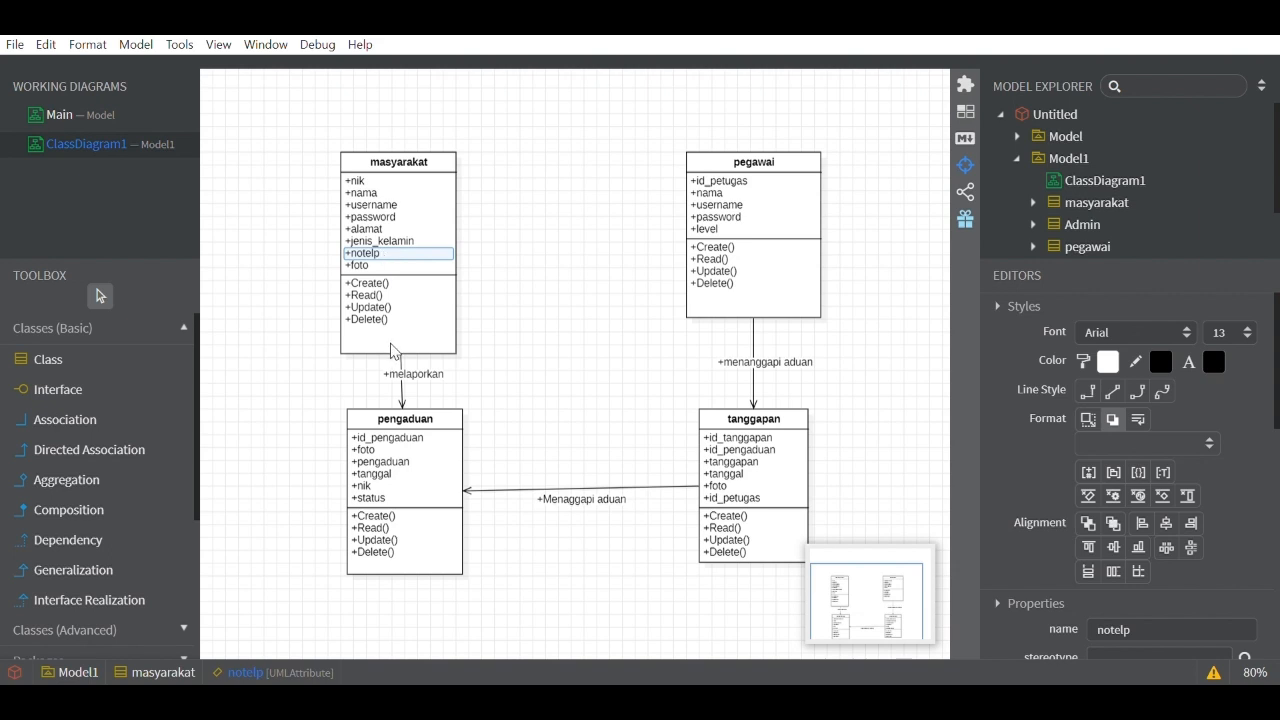
# Step: Examine the pegawai class's attributes, such as id_petugas, nama and password, and its Create(), Read() and Update() operations
pyautogui.click(758, 185)
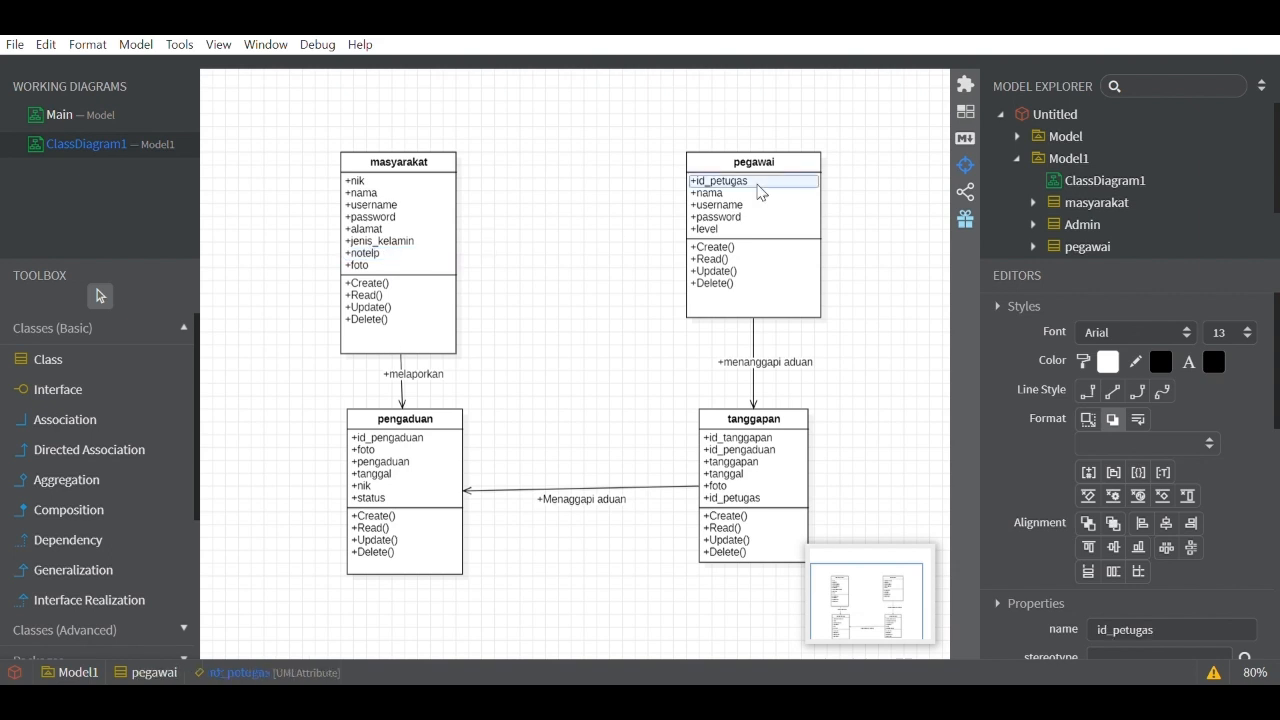
pyautogui.click(758, 194)
pyautogui.click(739, 248)
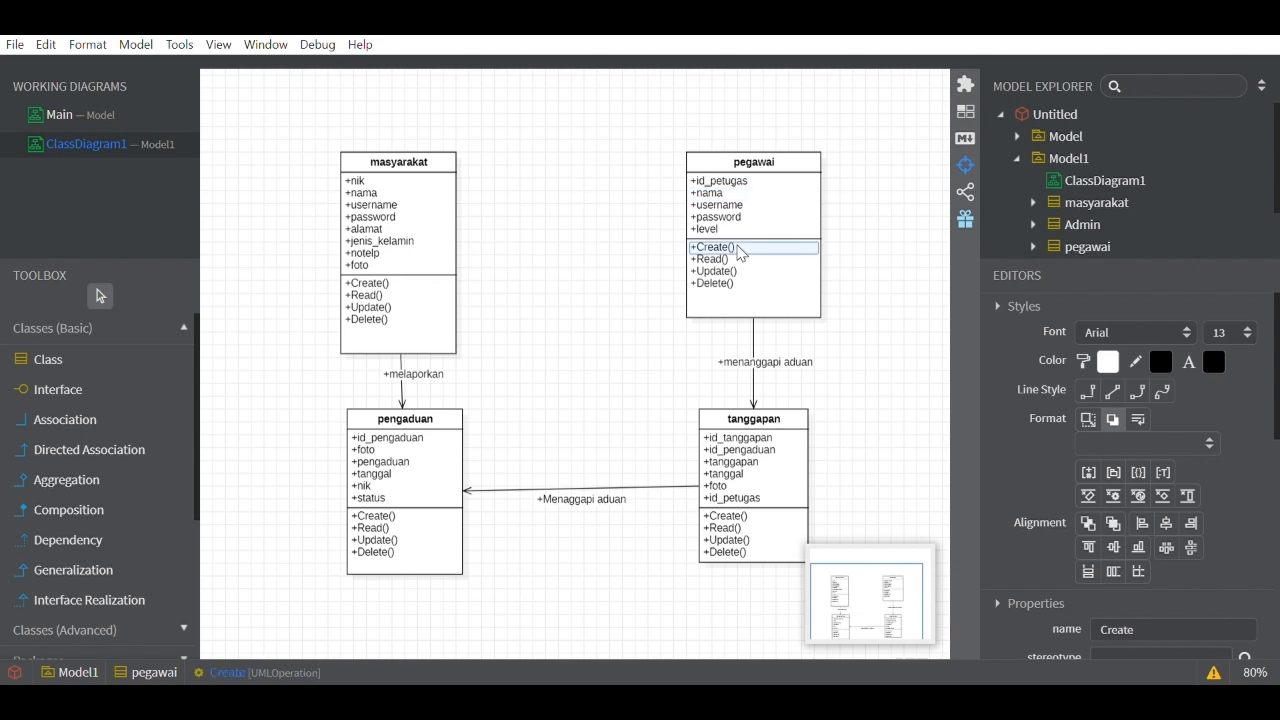
pyautogui.click(763, 437)
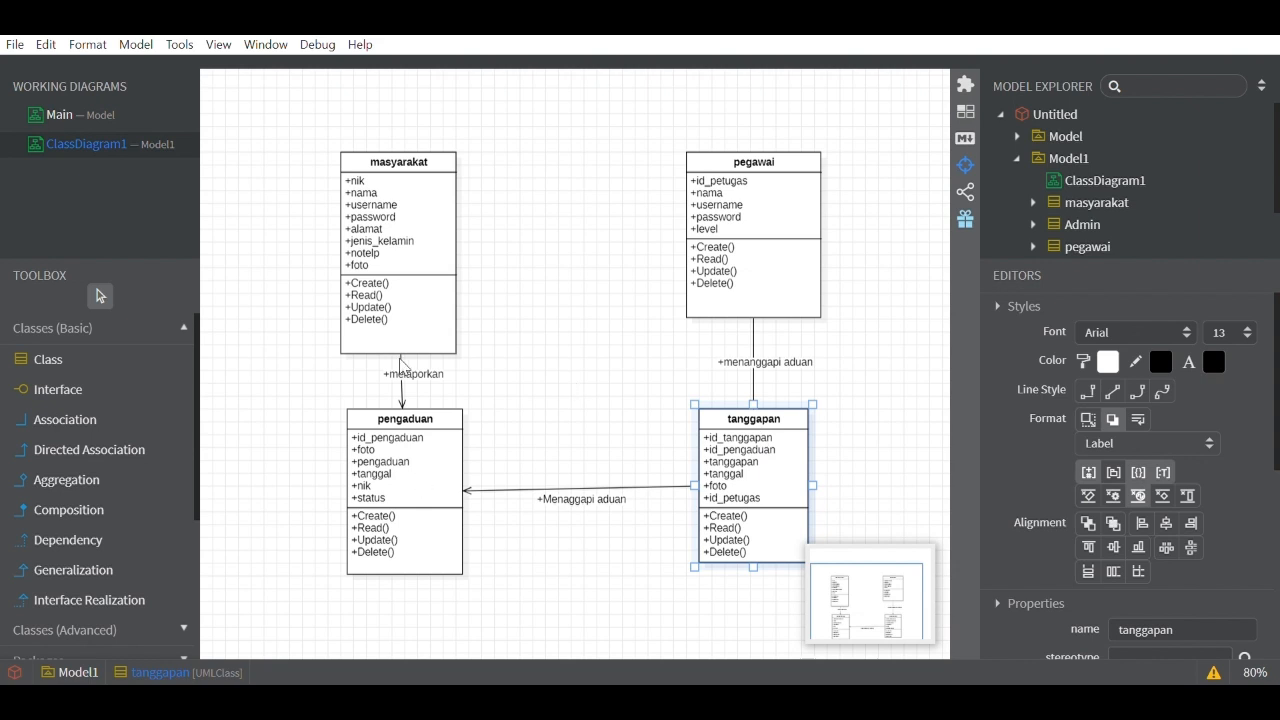
pyautogui.click(738, 194)
pyautogui.click(721, 261)
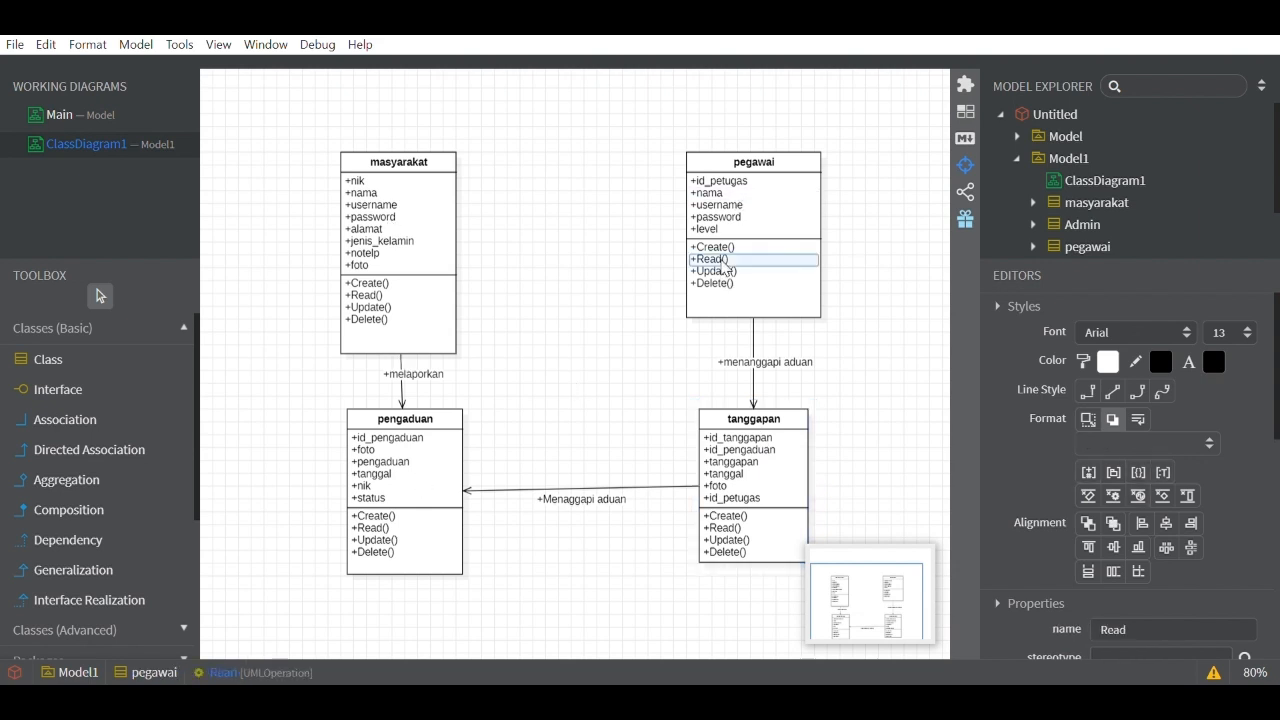
pyautogui.click(752, 170)
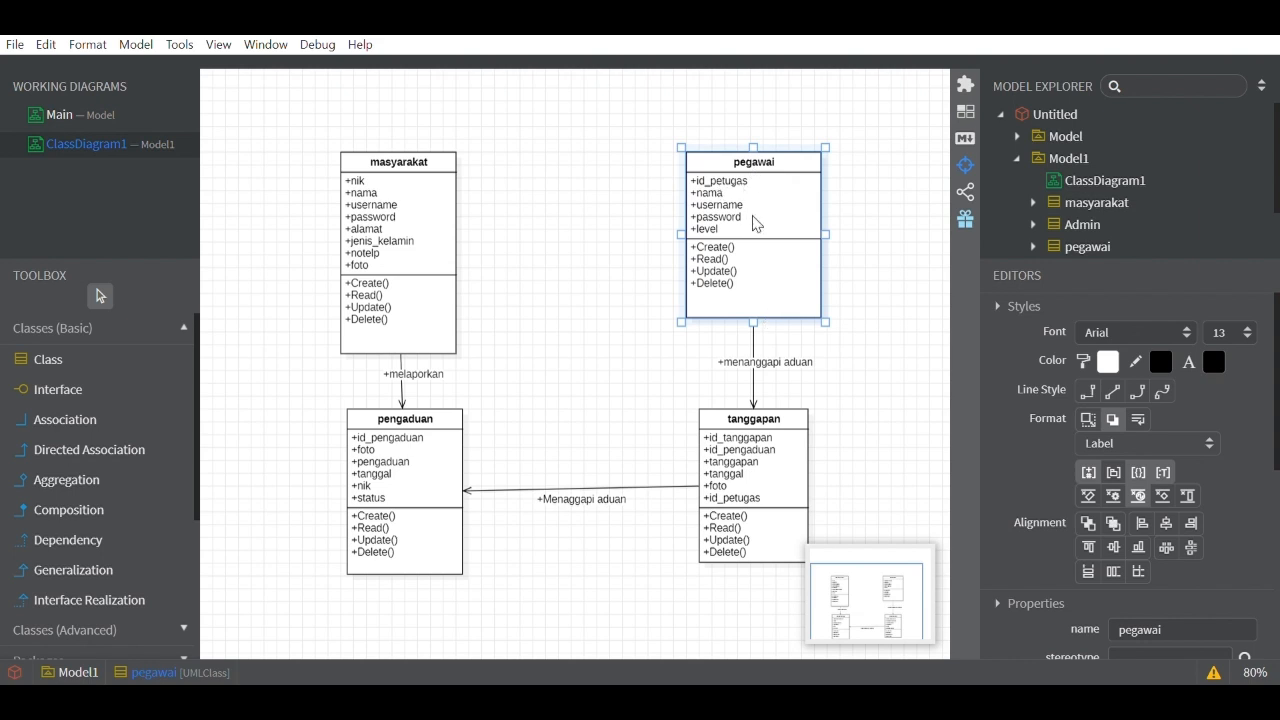
pyautogui.click(729, 276)
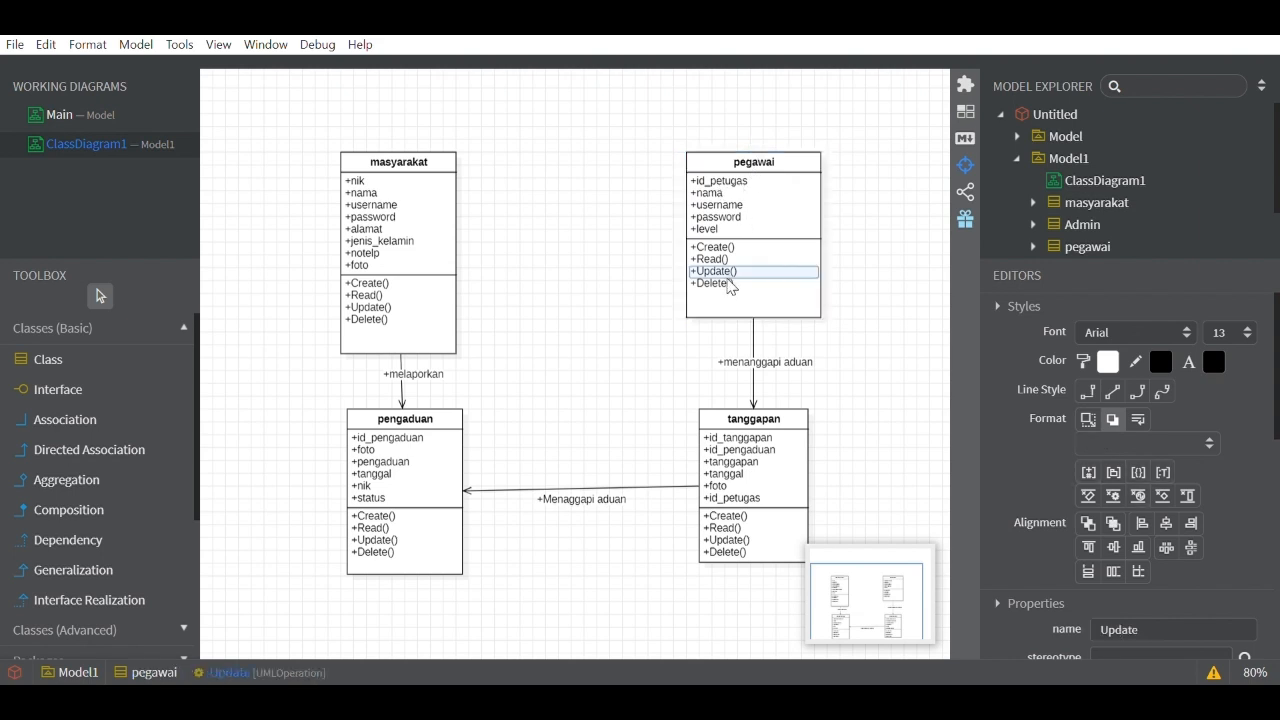
pyautogui.click(765, 217)
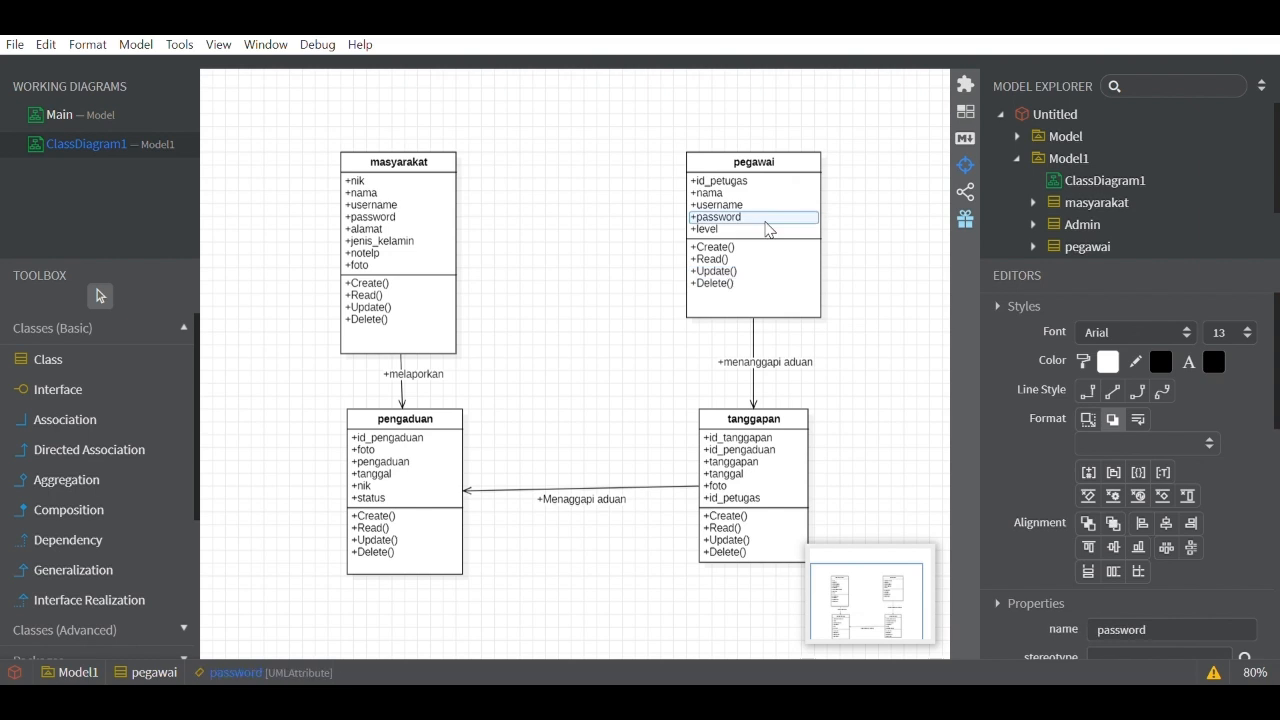
pyautogui.click(781, 163)
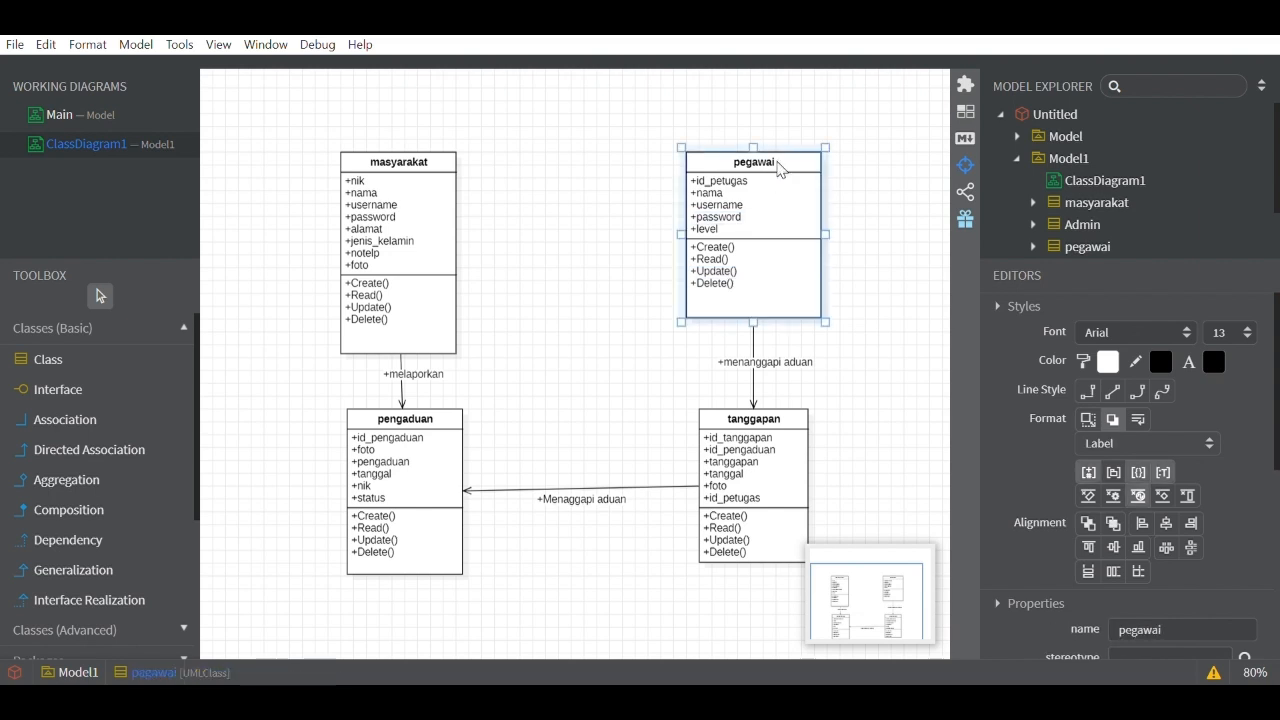
# Step: Trace the class relationships from masyarakat to pengaduan and from pegawai through tanggapan to pengaduan
pyautogui.click(407, 167)
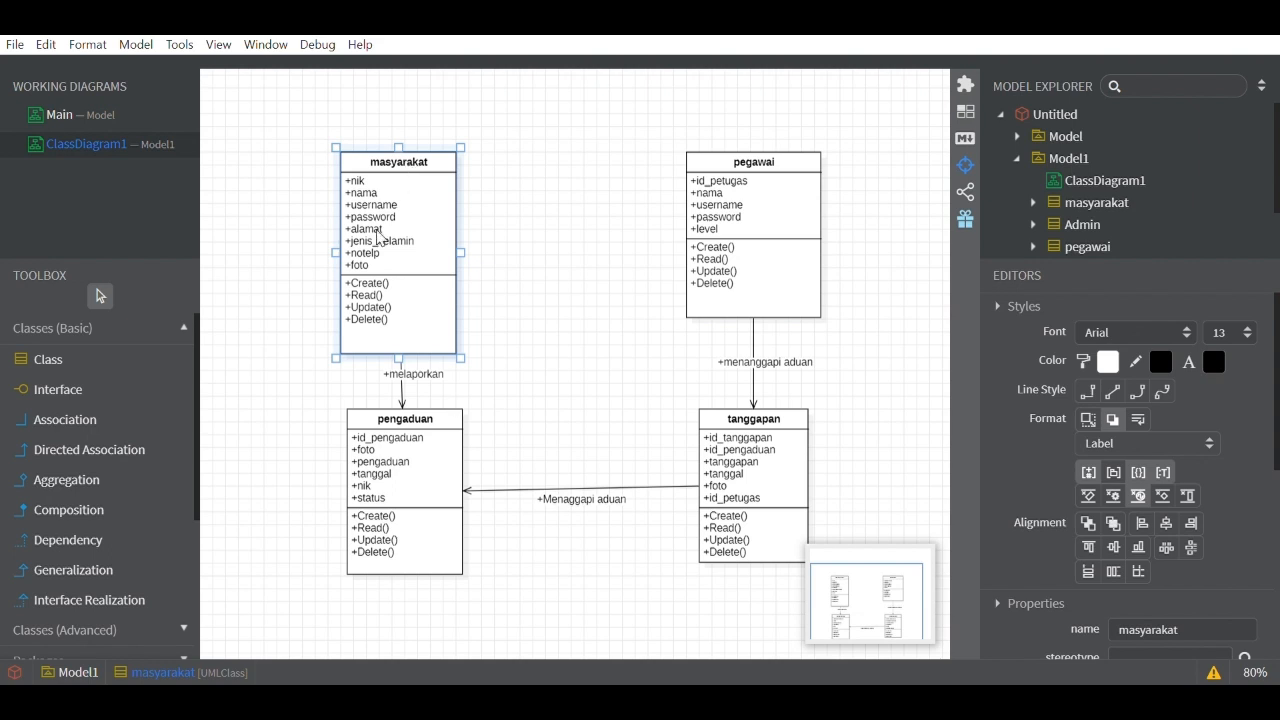
pyautogui.click(414, 429)
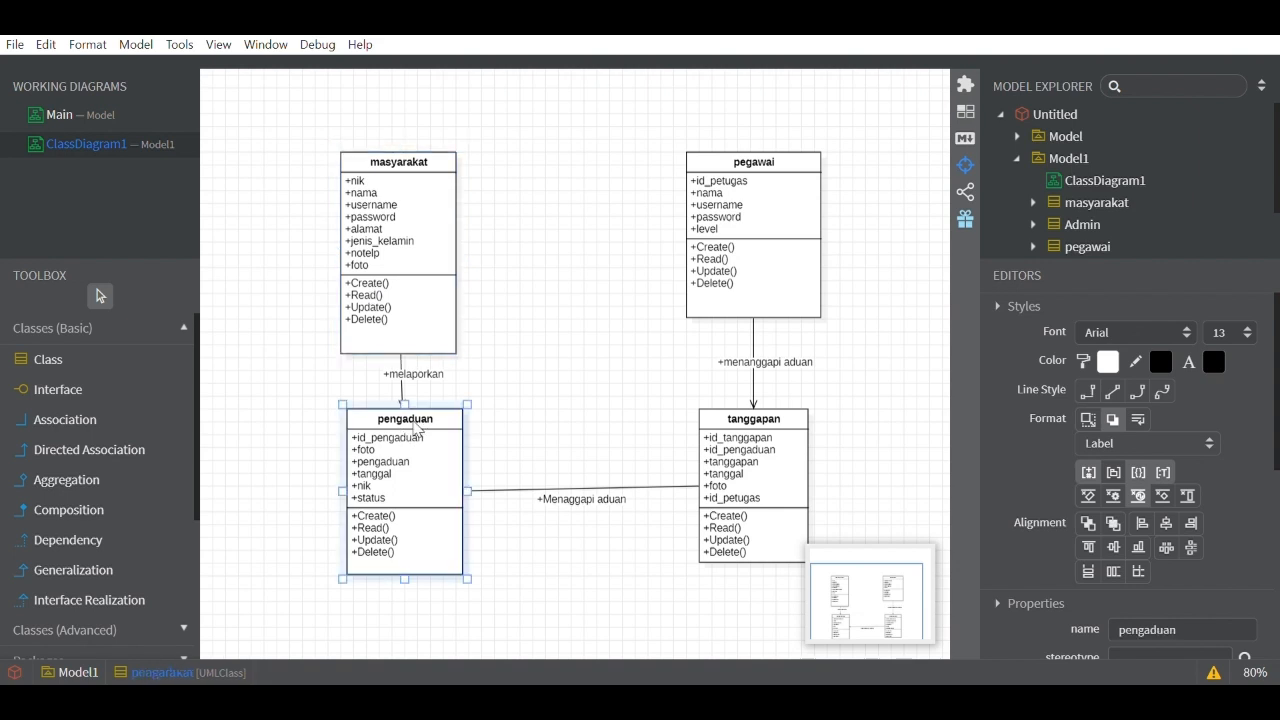
pyautogui.click(789, 165)
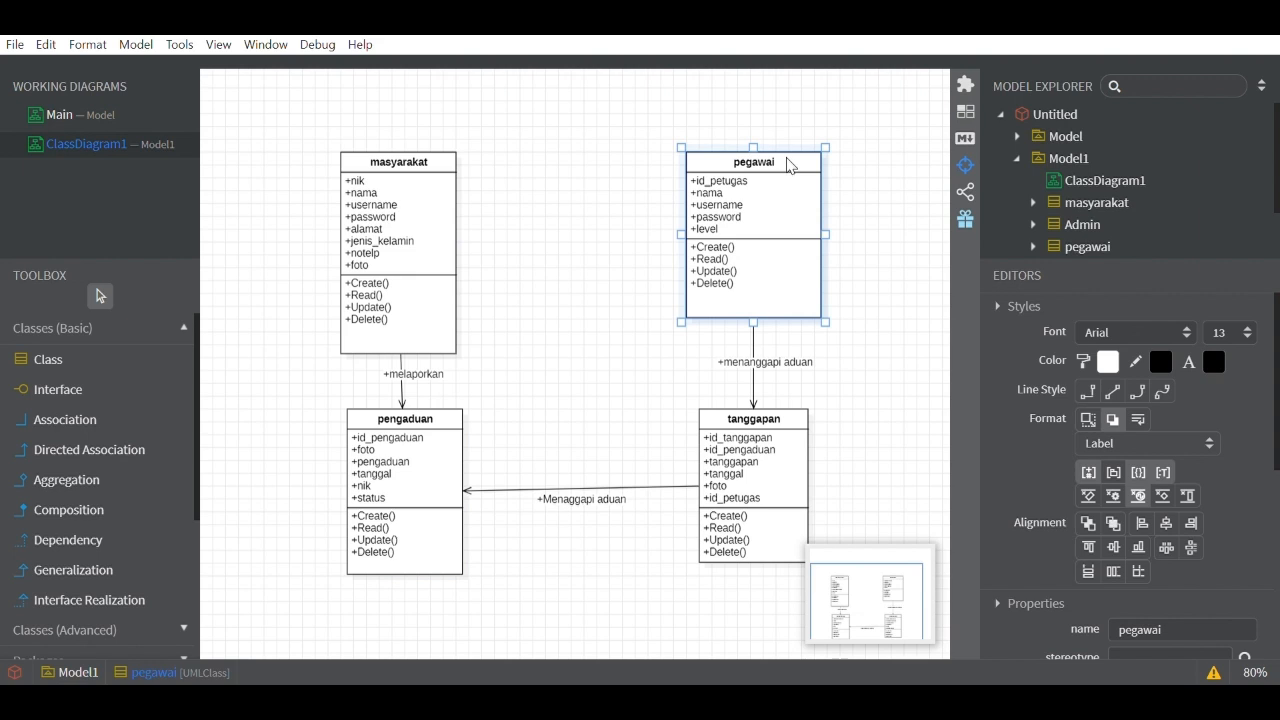
pyautogui.click(755, 425)
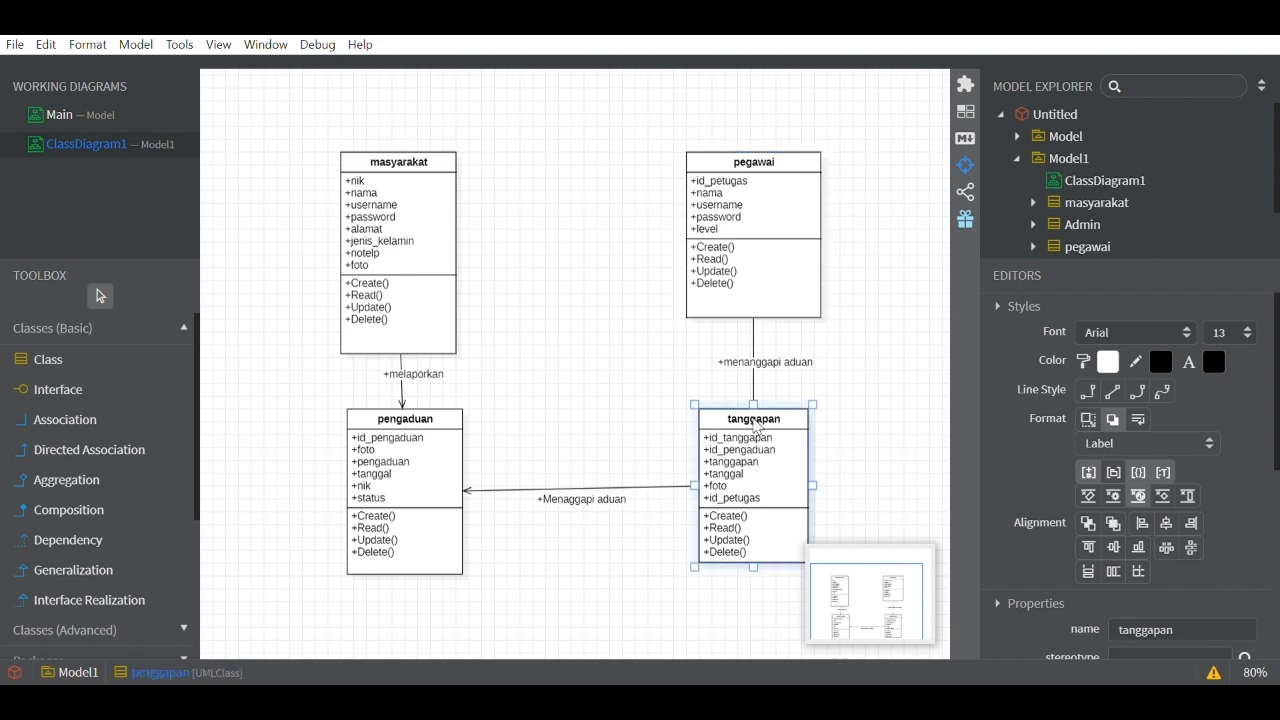
pyautogui.click(405, 422)
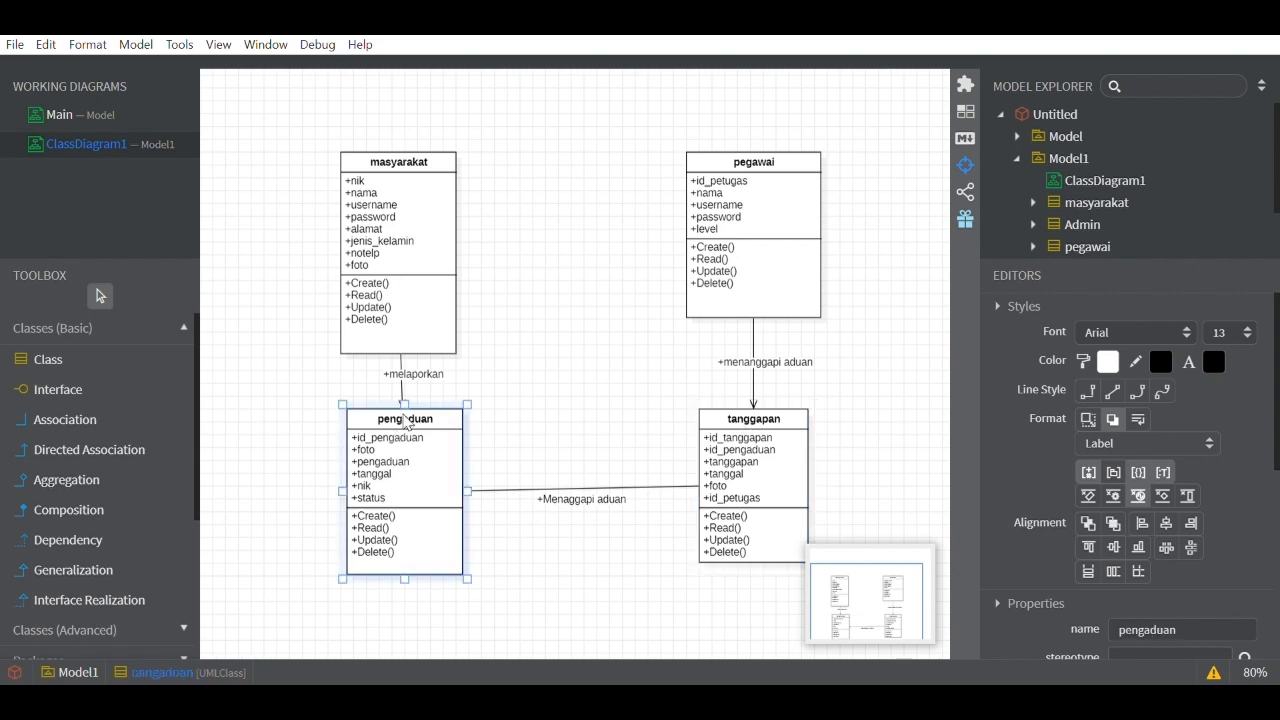
pyautogui.click(417, 167)
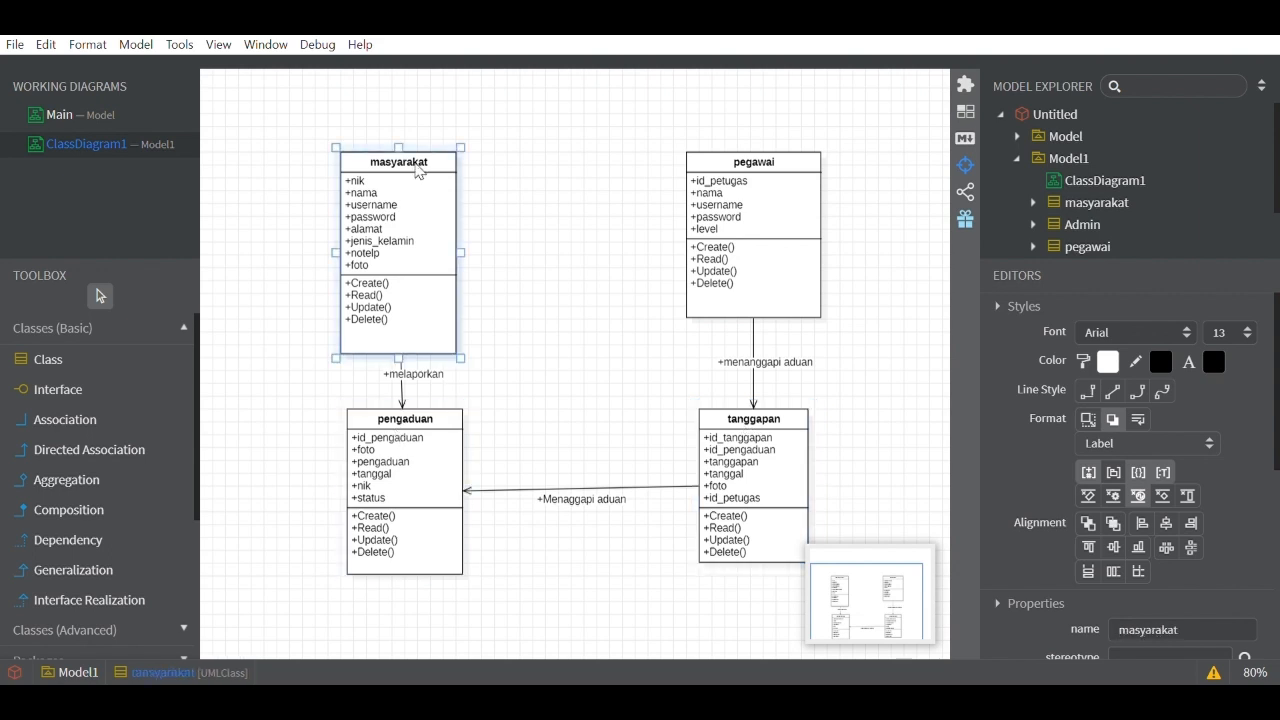
pyautogui.click(898, 170)
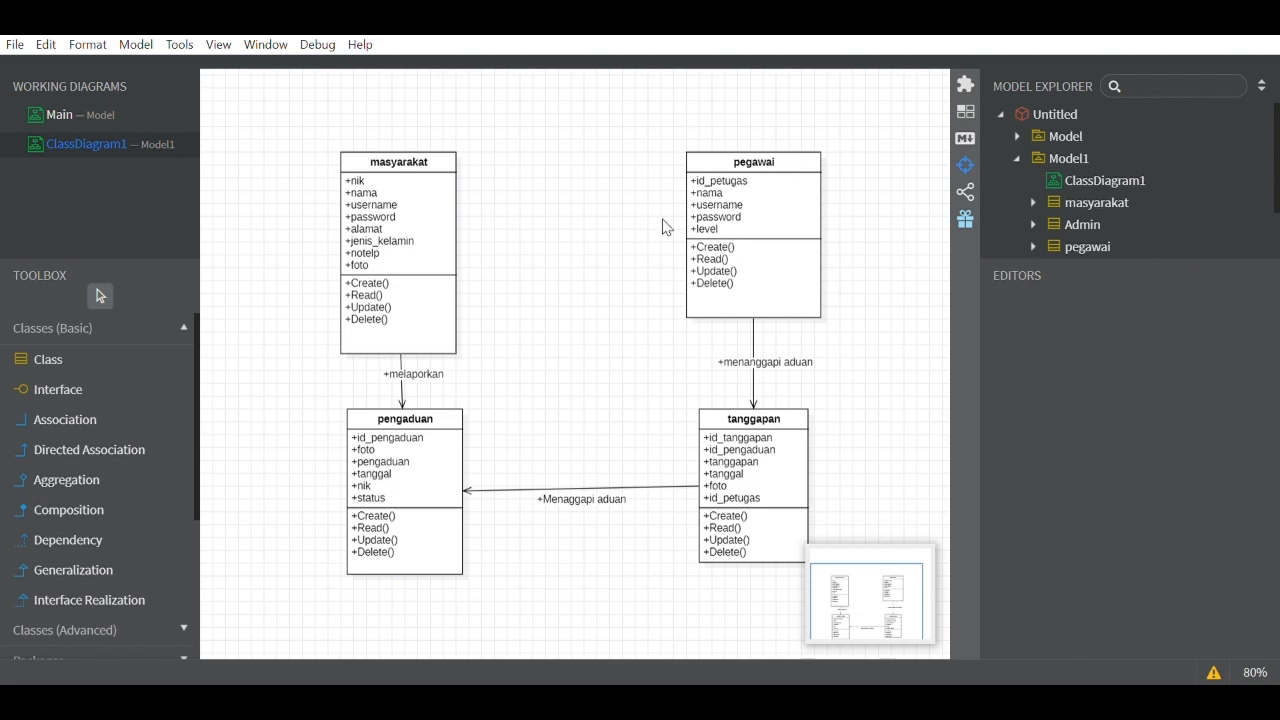
pyautogui.click(750, 172)
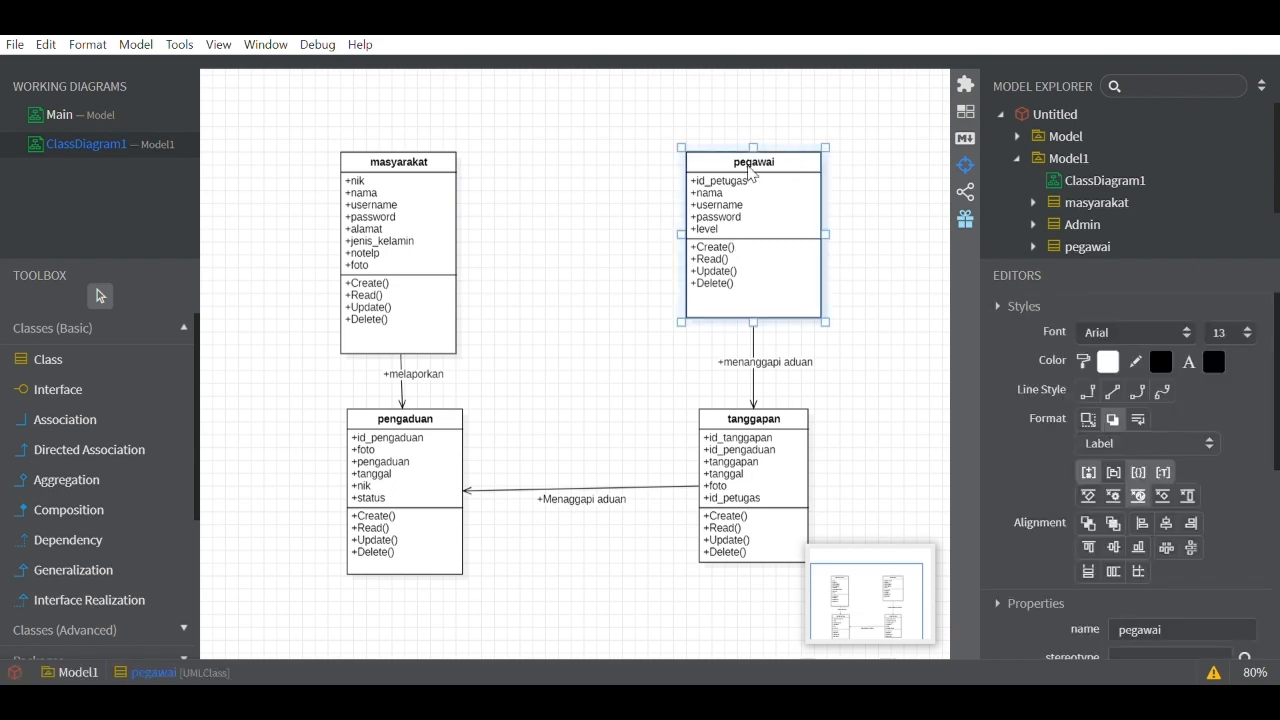
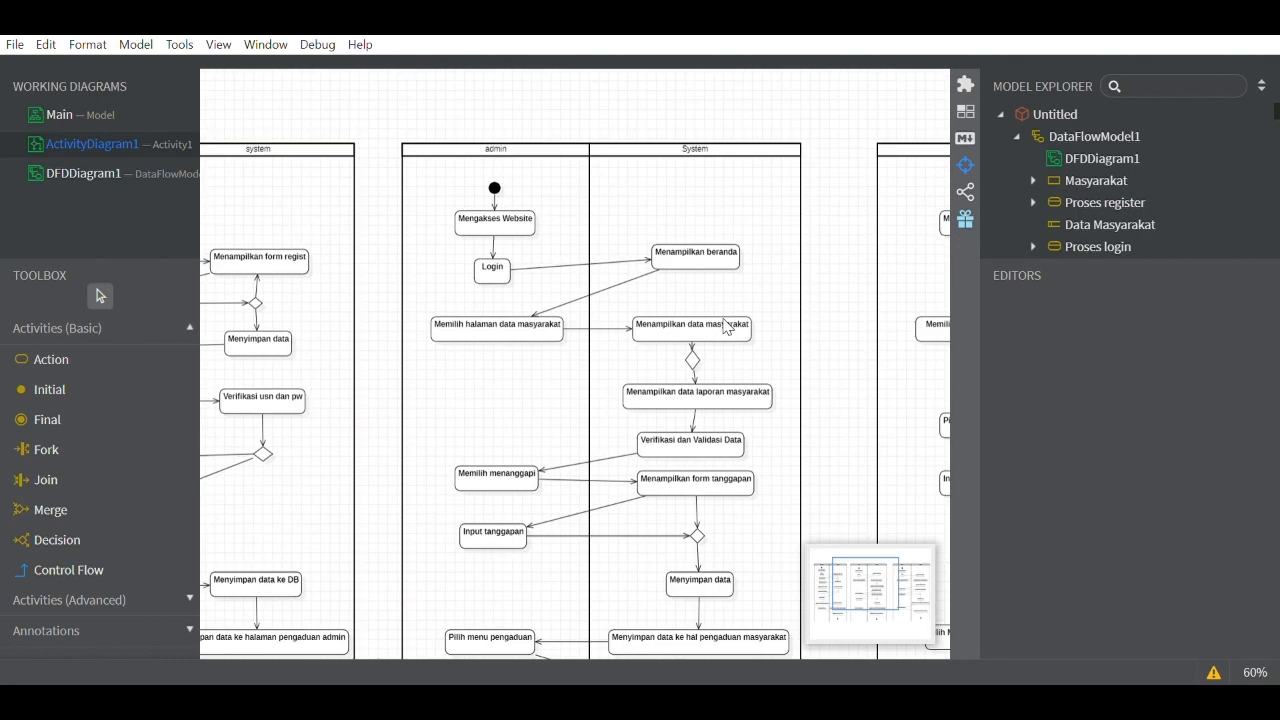
# Step: Look over the activity diagram's swimlanes from the Masyarakat flow across to the Petugas flow
pyautogui.hscroll(-1, 727, 326)
pyautogui.scroll(3, 727, 326)
pyautogui.hscroll(-4, 727, 326)
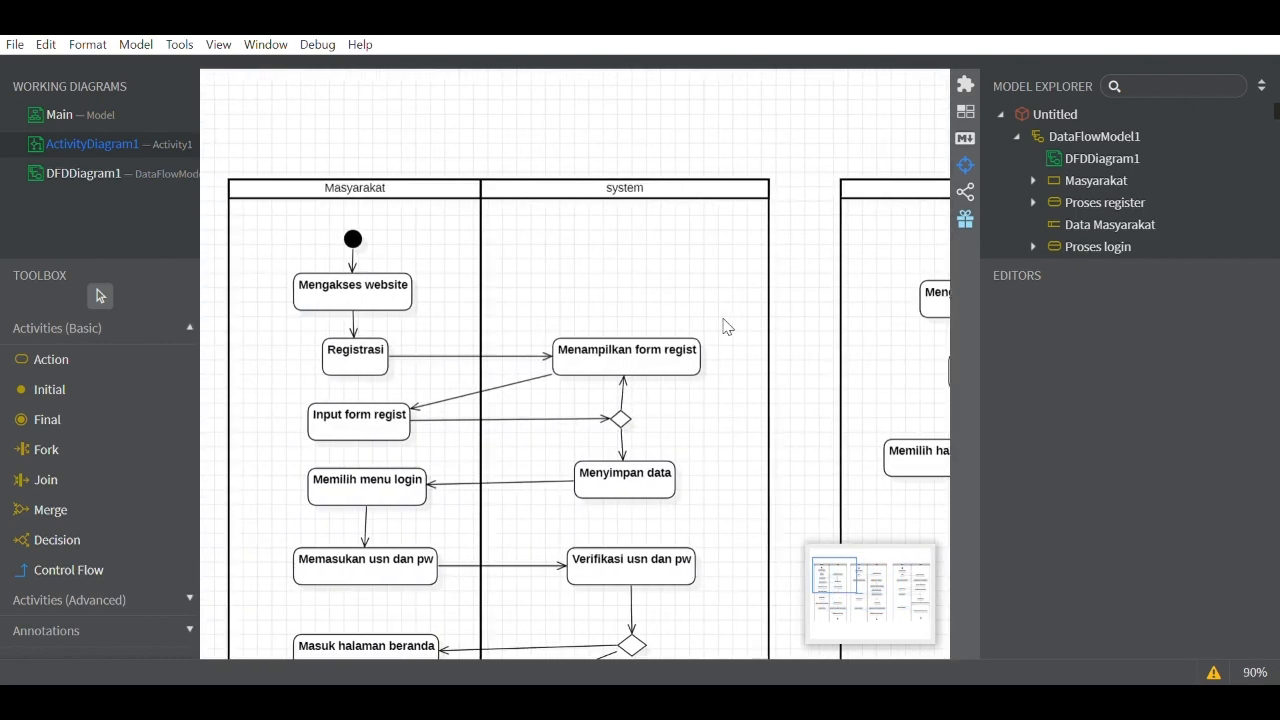
pyautogui.hscroll(-1, 727, 326)
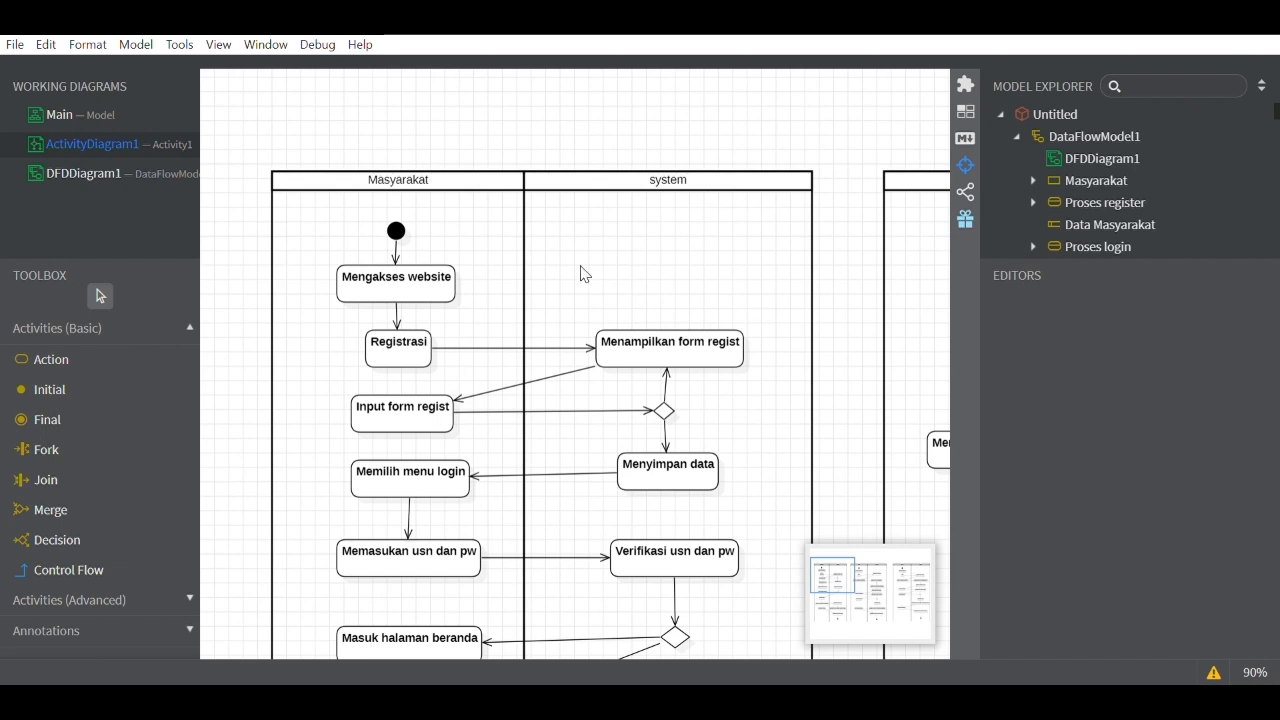
pyautogui.scroll(3, 584, 274)
pyautogui.scroll(-6, 584, 274)
pyautogui.scroll(2, 584, 274)
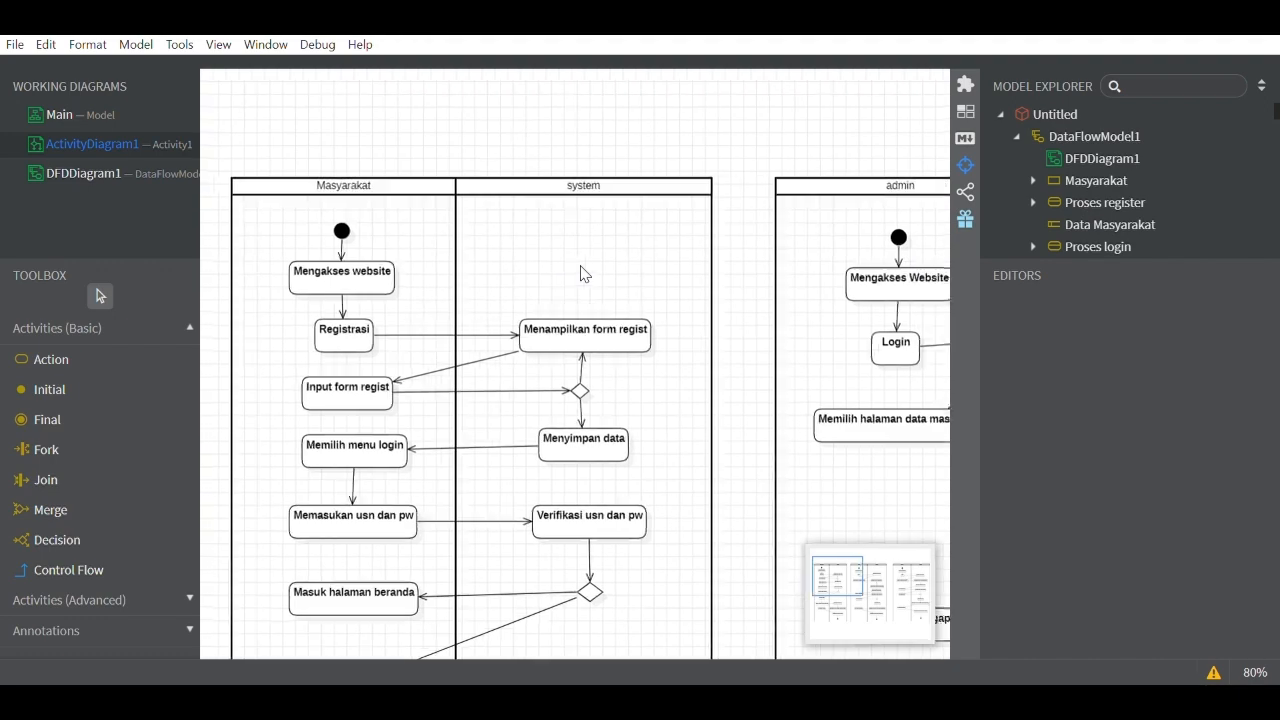
pyautogui.hscroll(10, 584, 274)
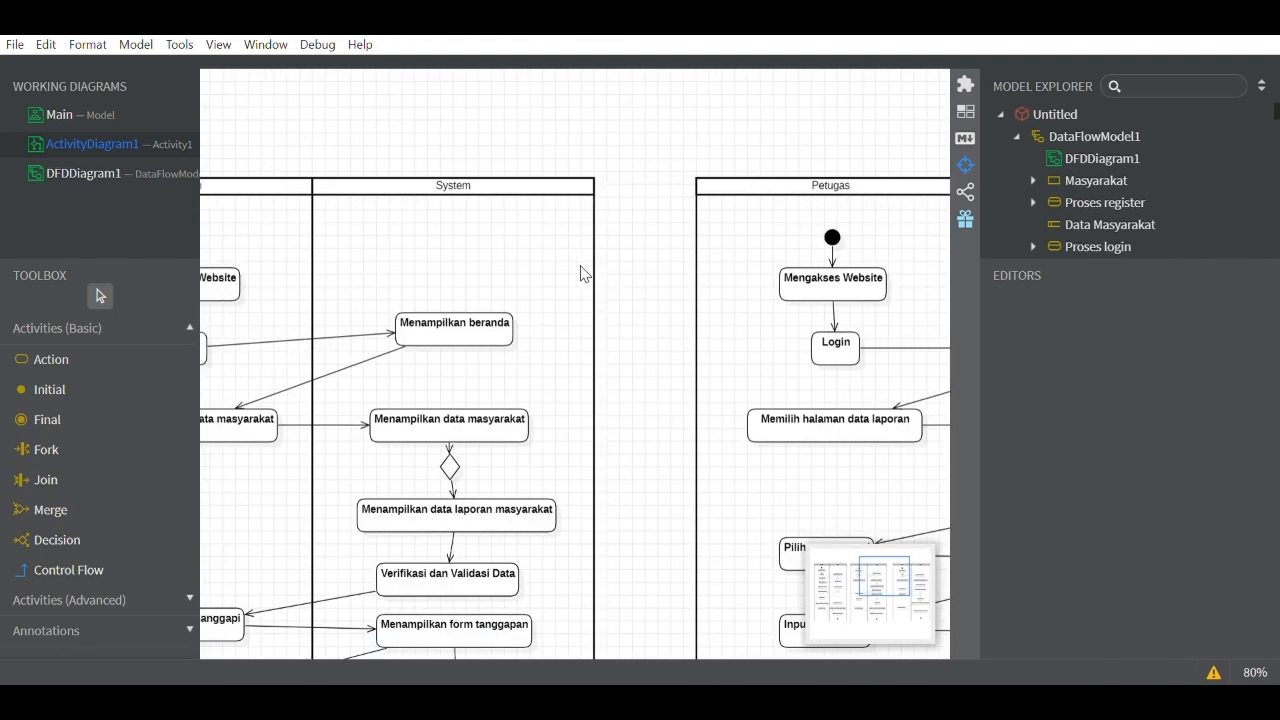
pyautogui.hscroll(-10, 584, 274)
# Step: Inspect the Masyarakat, admin and Petugas partitions of the activity diagram one after another
pyautogui.click(444, 190)
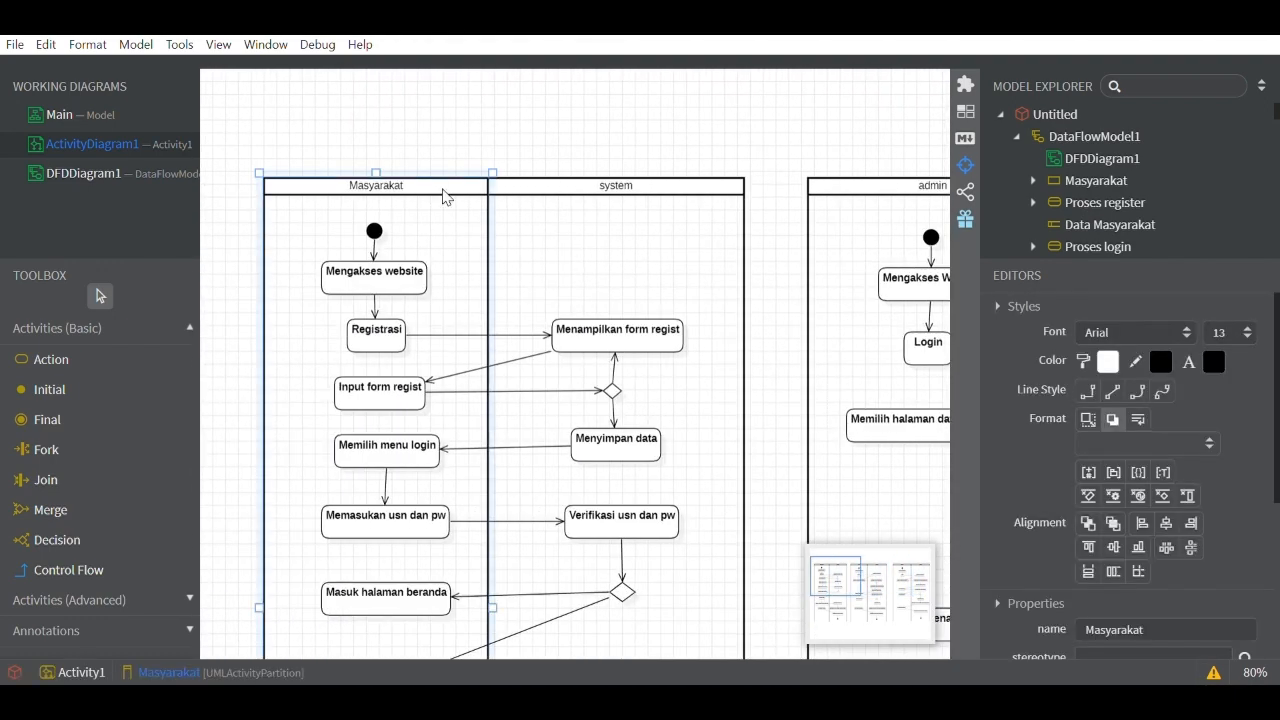
pyautogui.hscroll(5, 444, 190)
pyautogui.click(650, 198)
pyautogui.hscroll(5, 650, 200)
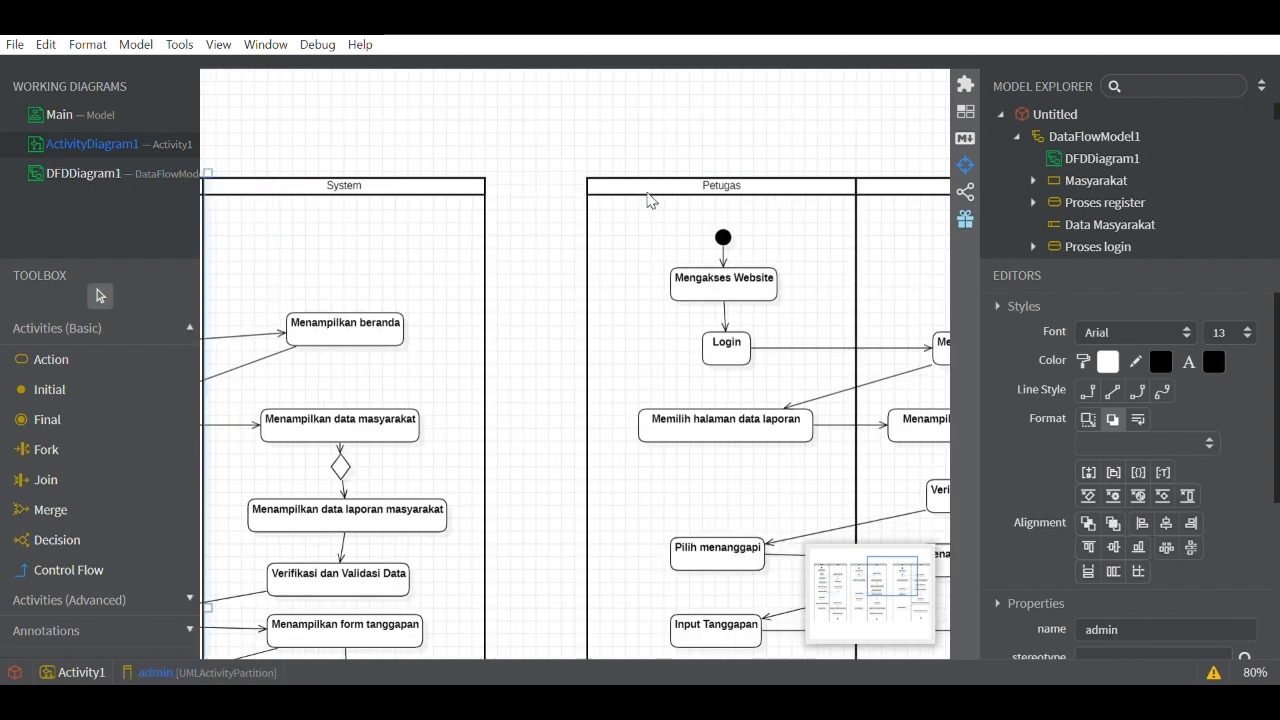
pyautogui.click(636, 198)
pyautogui.hscroll(-10, 636, 198)
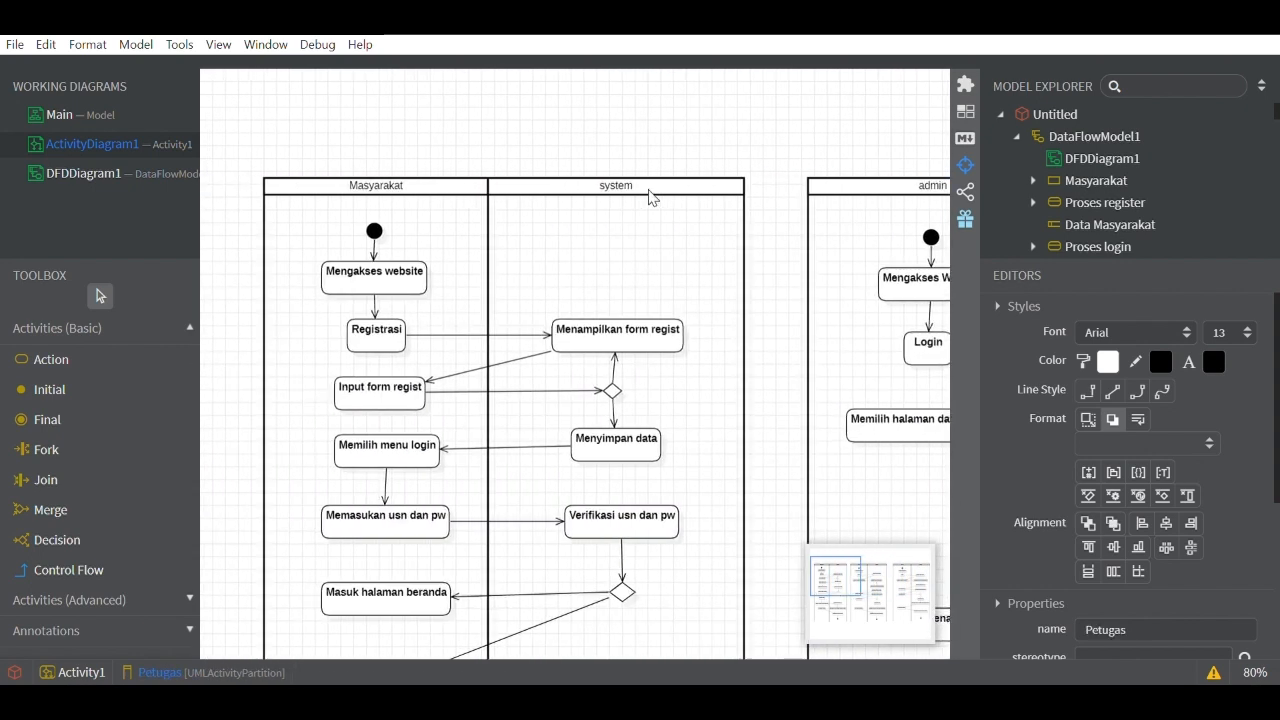
pyautogui.click(752, 148)
pyautogui.scroll(-2, 752, 148)
pyautogui.scroll(3, 752, 148)
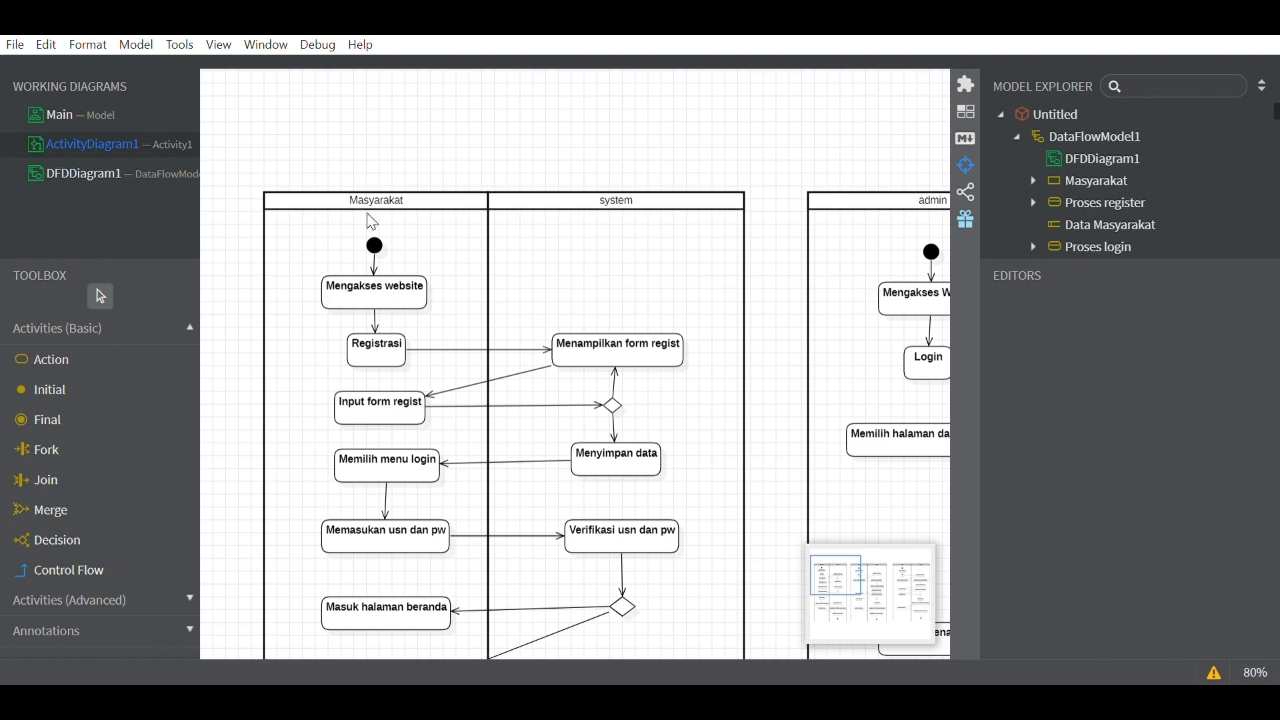
# Step: Examine the Masyarakat activity flow's initial node and its final node after Menampilkan proses laporan
pyautogui.click(377, 252)
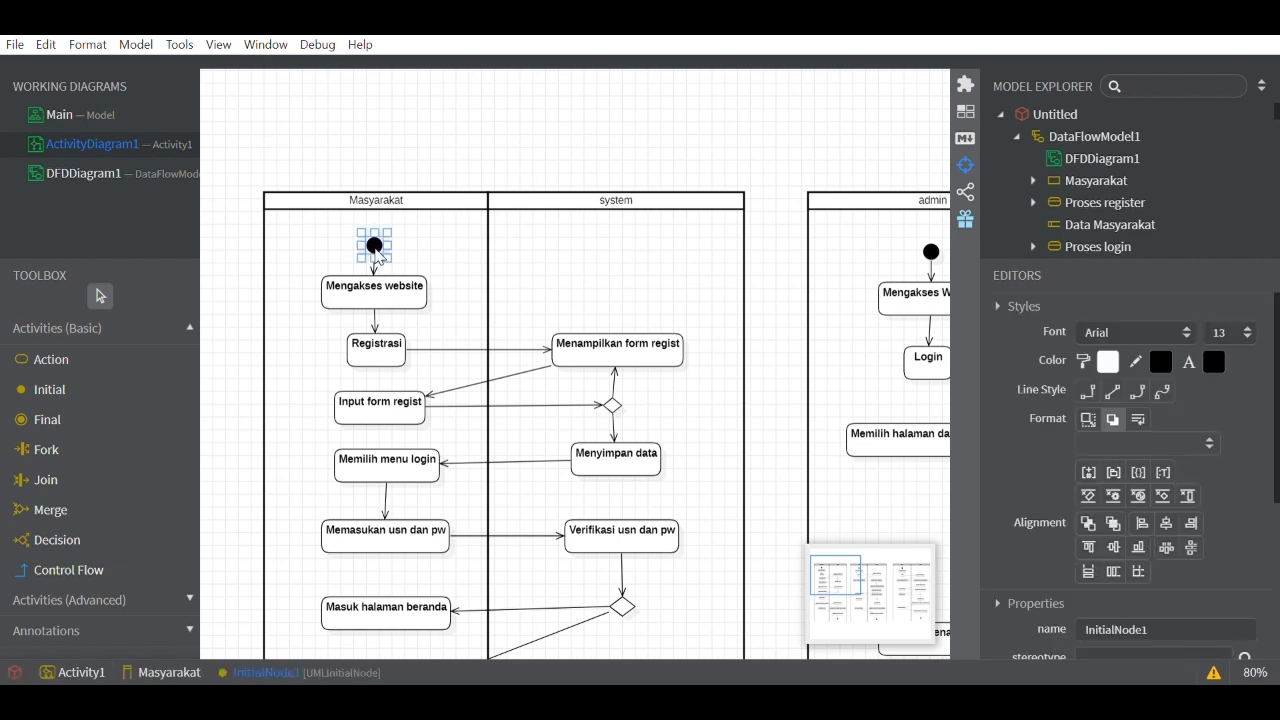
pyautogui.scroll(-10, 576, 345)
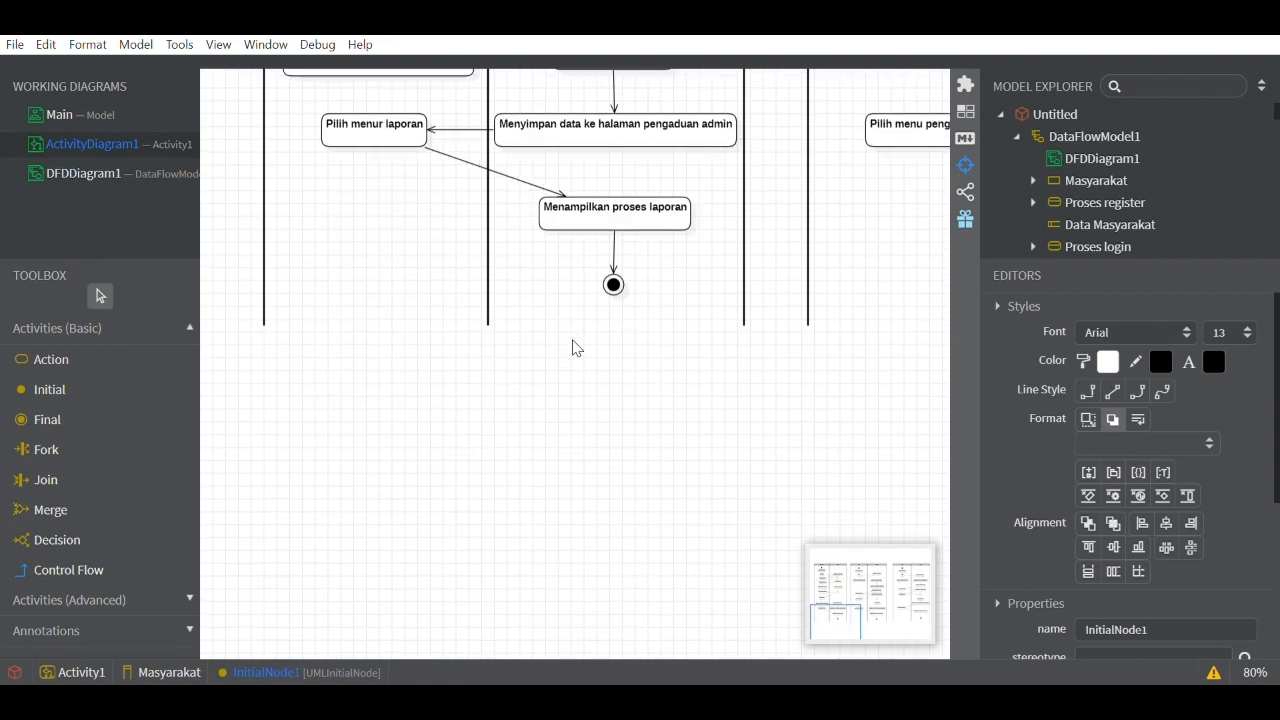
pyautogui.click(612, 286)
pyautogui.scroll(2, 609, 288)
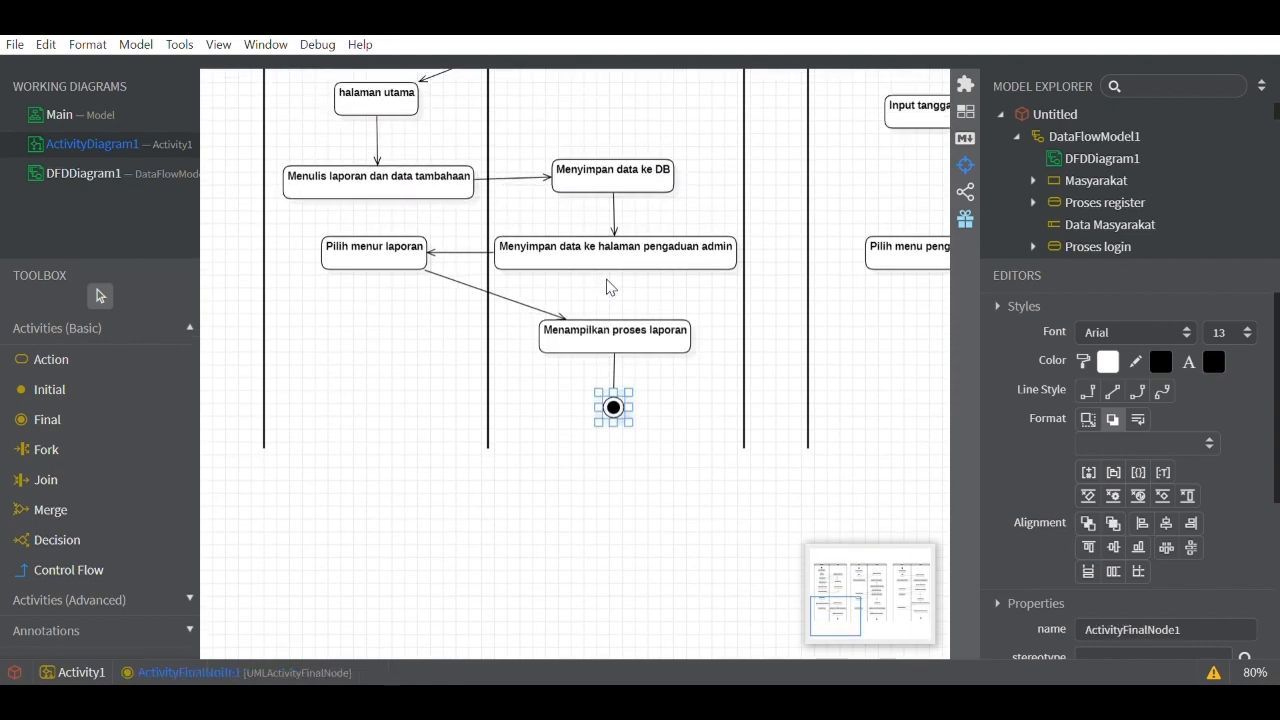
pyautogui.scroll(9, 611, 288)
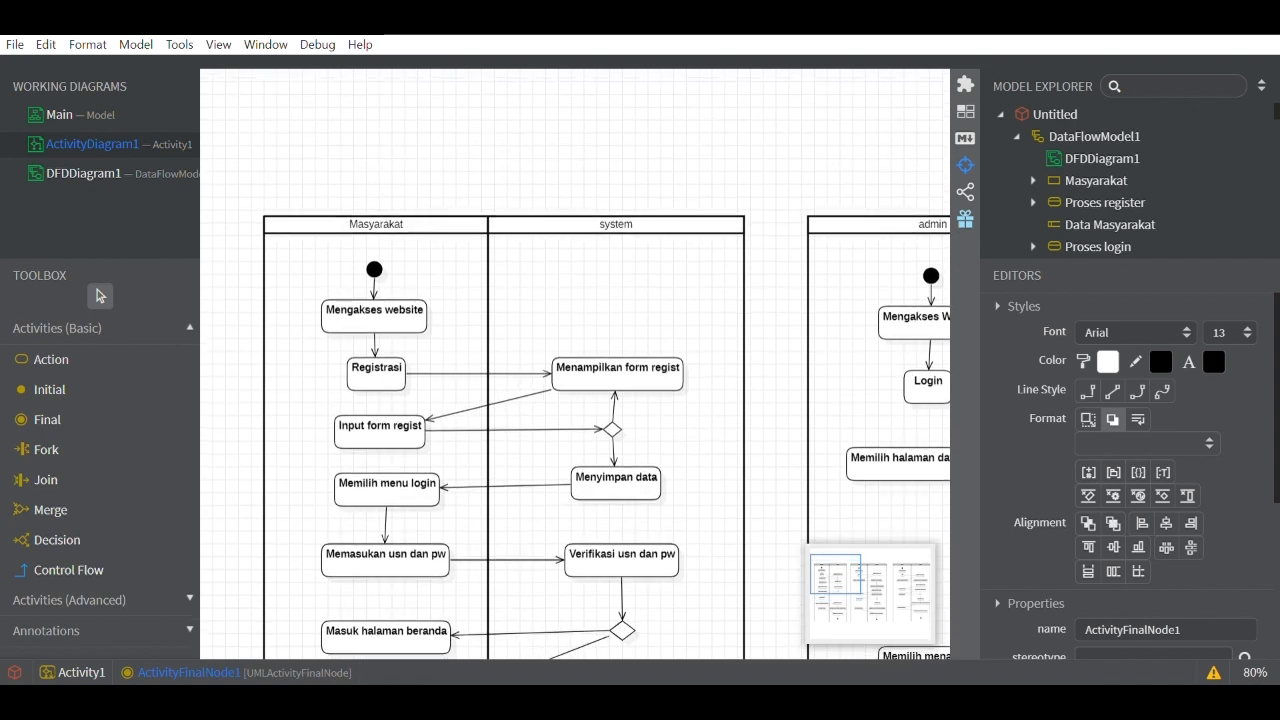
pyautogui.click(553, 127)
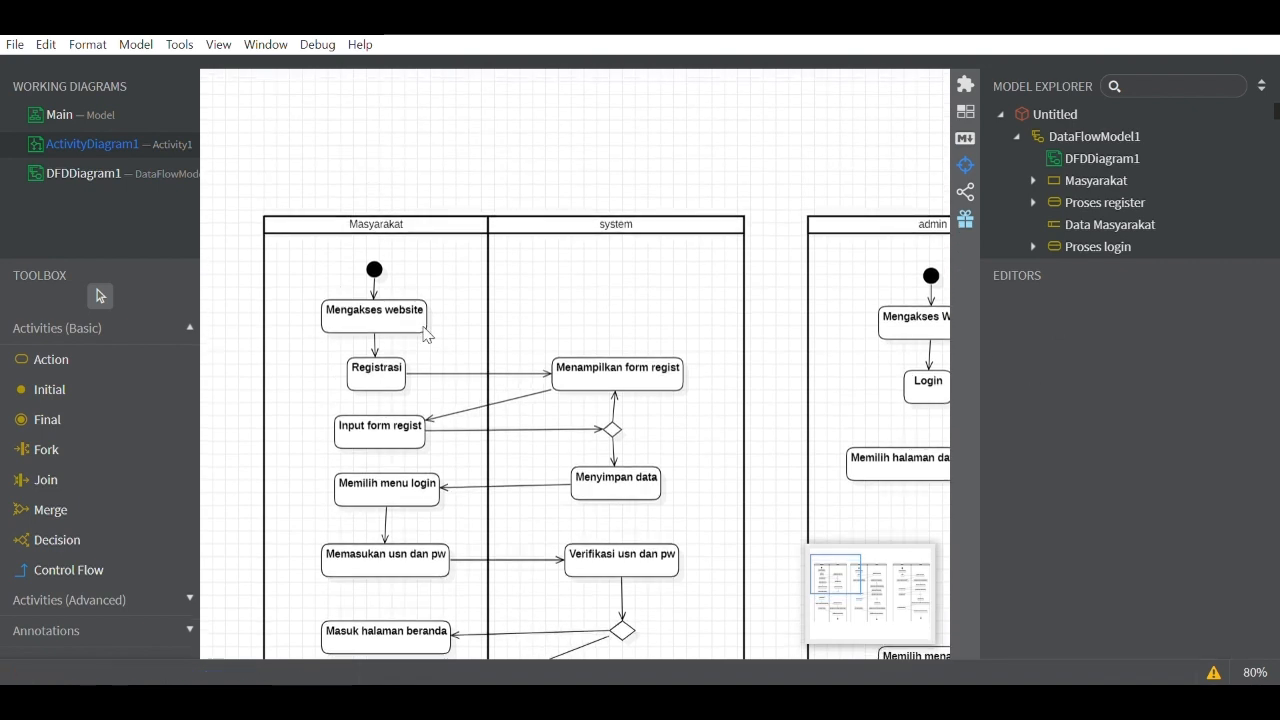
# Step: Examine the start of the Masyarakat activity flow, from the initial node through Mengakses website to Registrasi
pyautogui.click(418, 330)
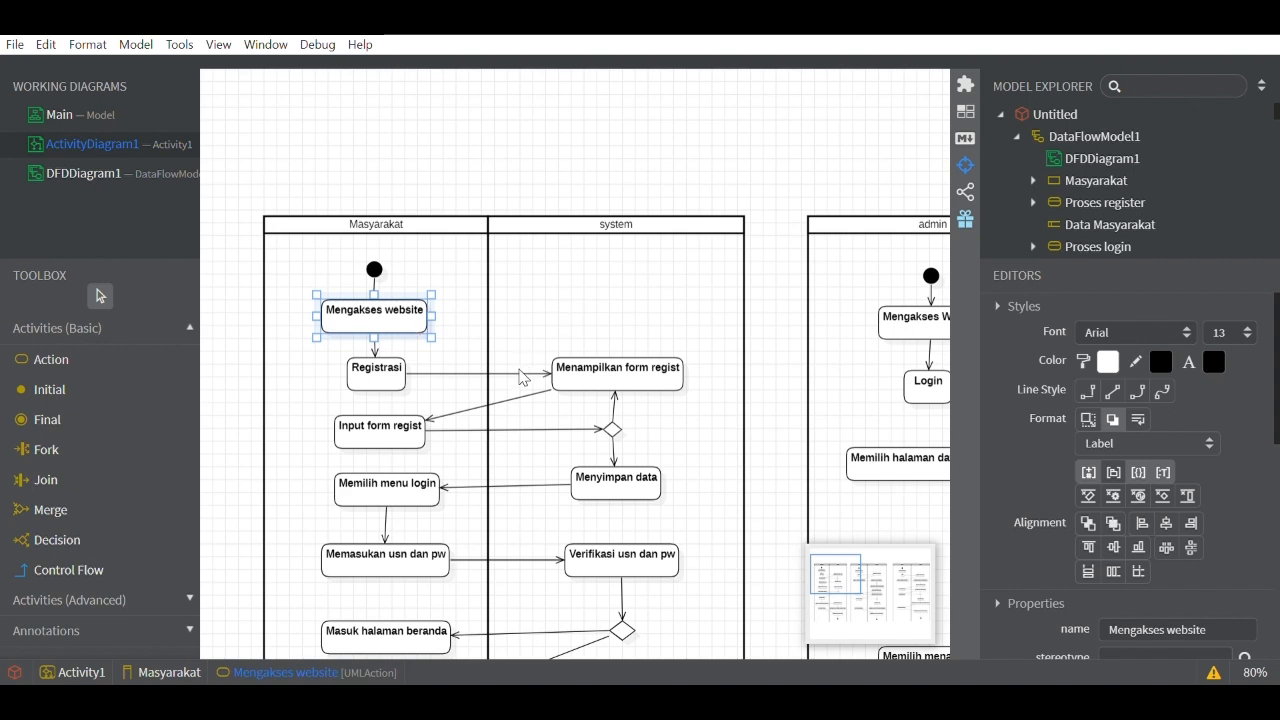
pyautogui.click(445, 143)
pyautogui.scroll(-1, 445, 143)
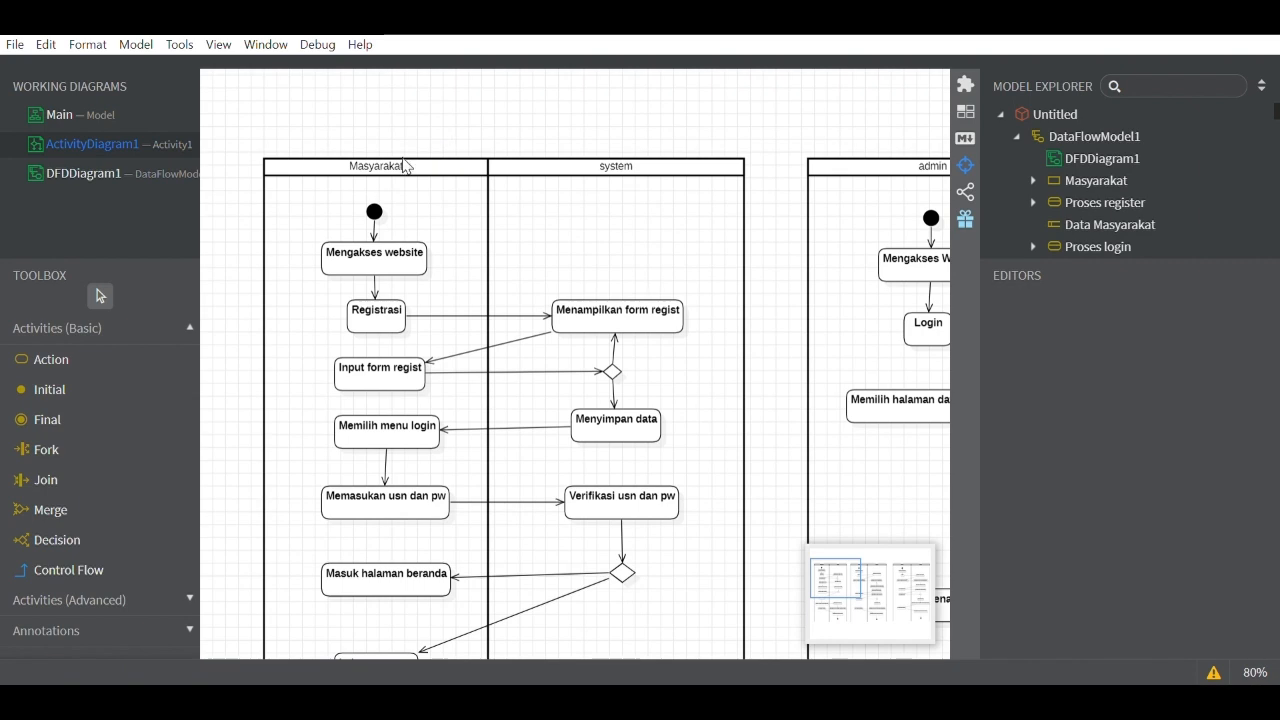
pyautogui.click(375, 230)
pyautogui.click(377, 252)
pyautogui.scroll(-1, 389, 260)
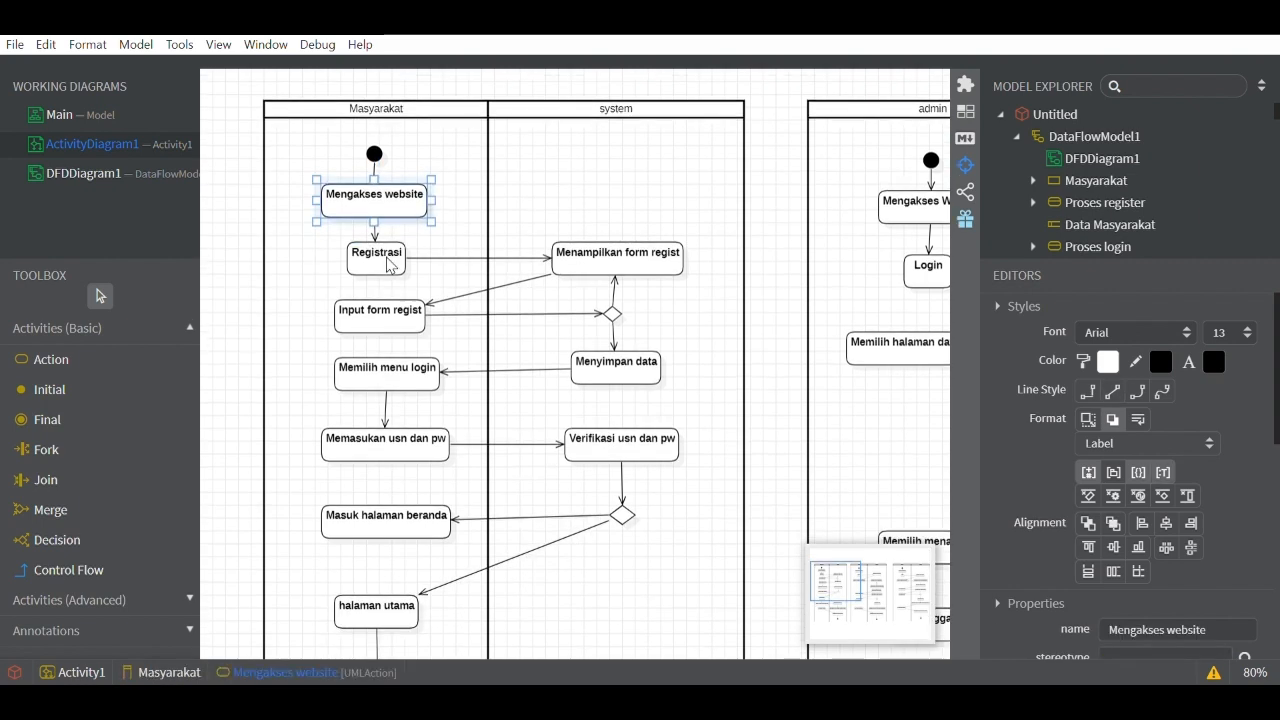
pyautogui.click(390, 262)
pyautogui.scroll(-1, 390, 262)
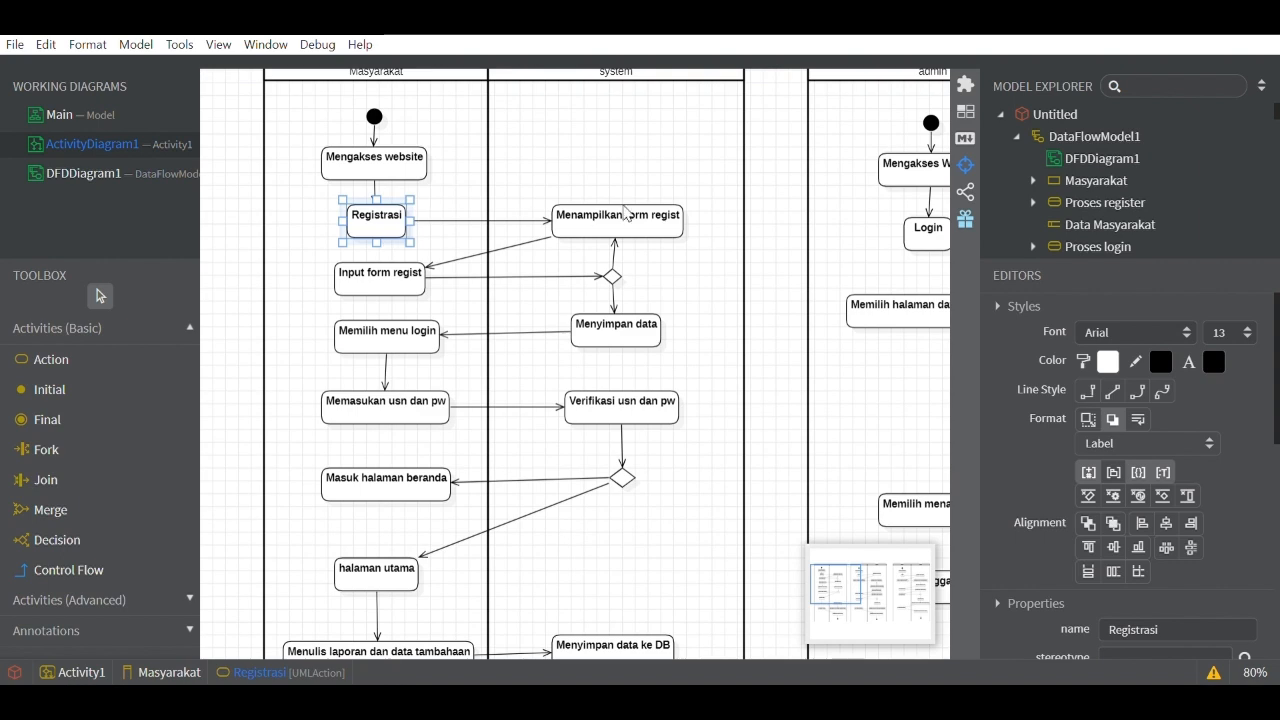
# Step: Trace the registration flow from Menampilkan form regist through Input form regist and its decision node to Menyimpan data
pyautogui.scroll(1, 640, 226)
pyautogui.click(614, 290)
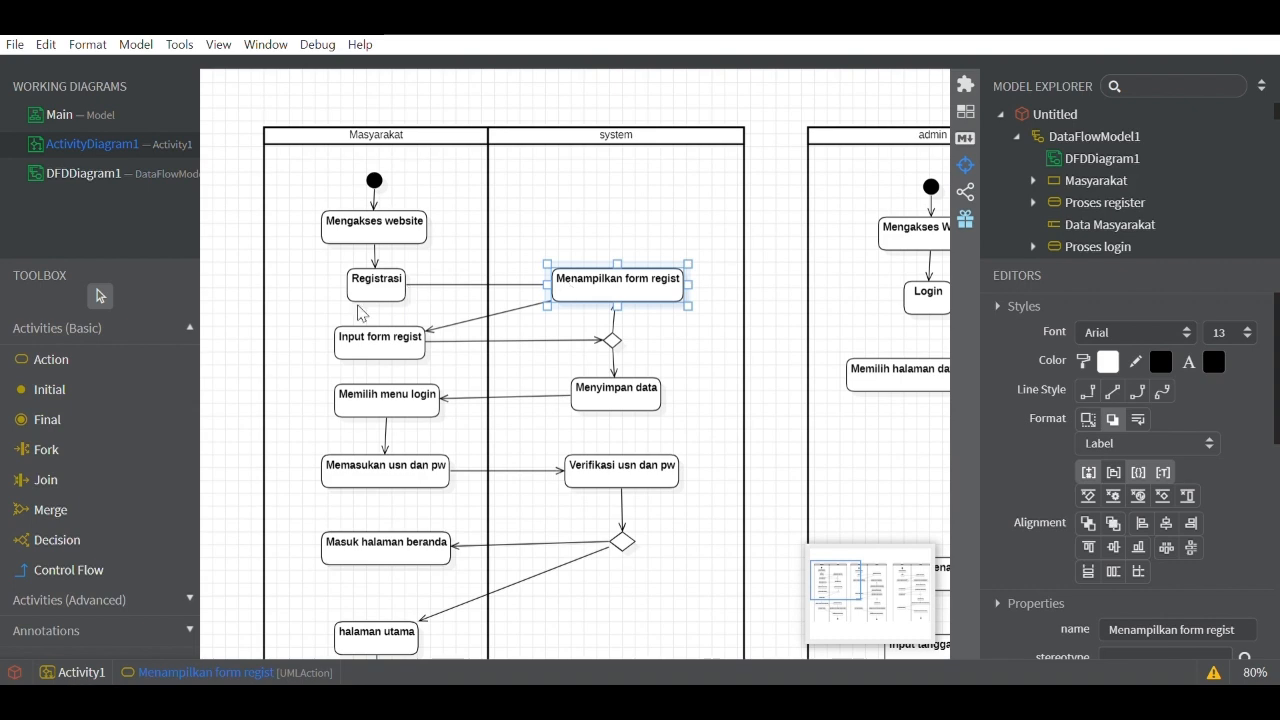
pyautogui.click(373, 347)
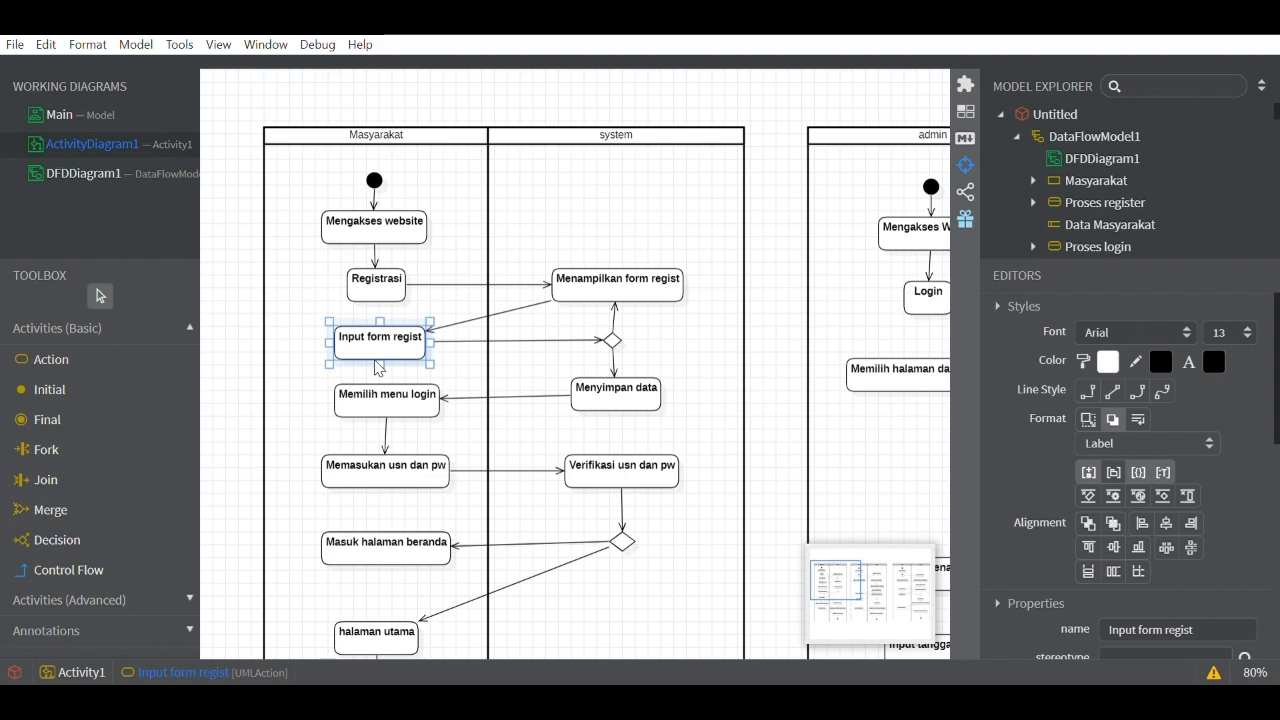
pyautogui.scroll(-1, 386, 355)
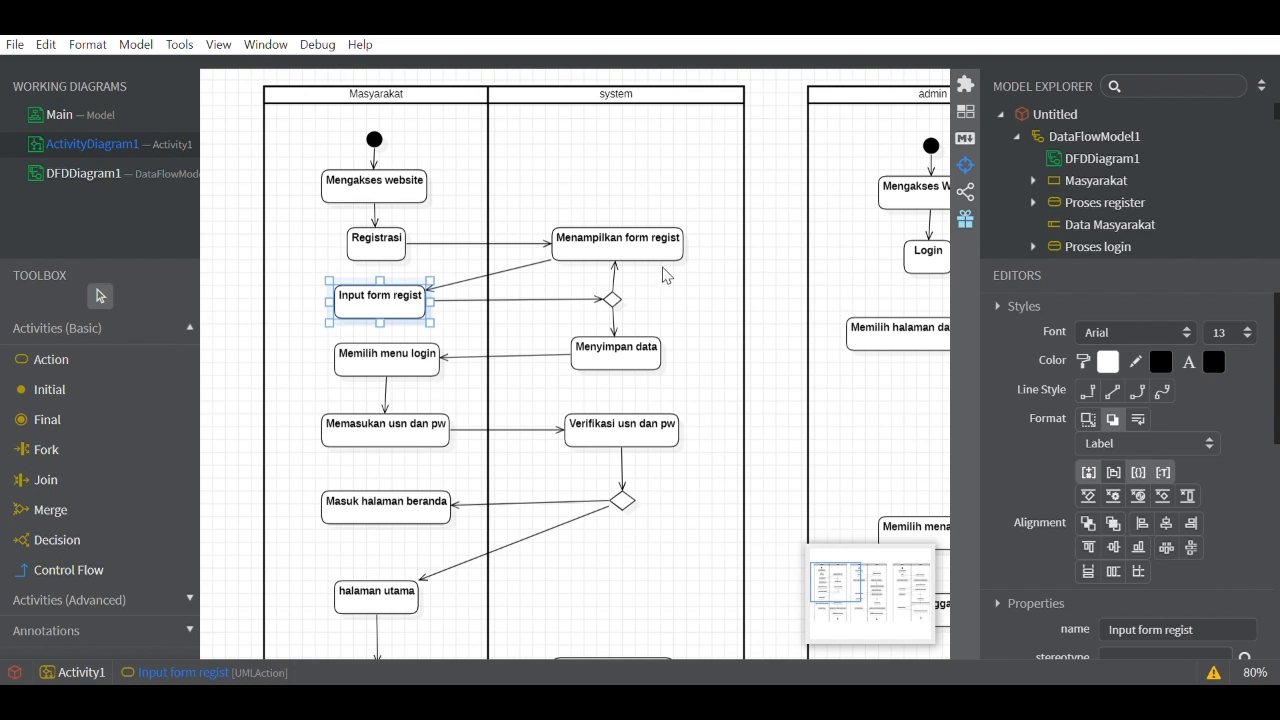
pyautogui.click(614, 302)
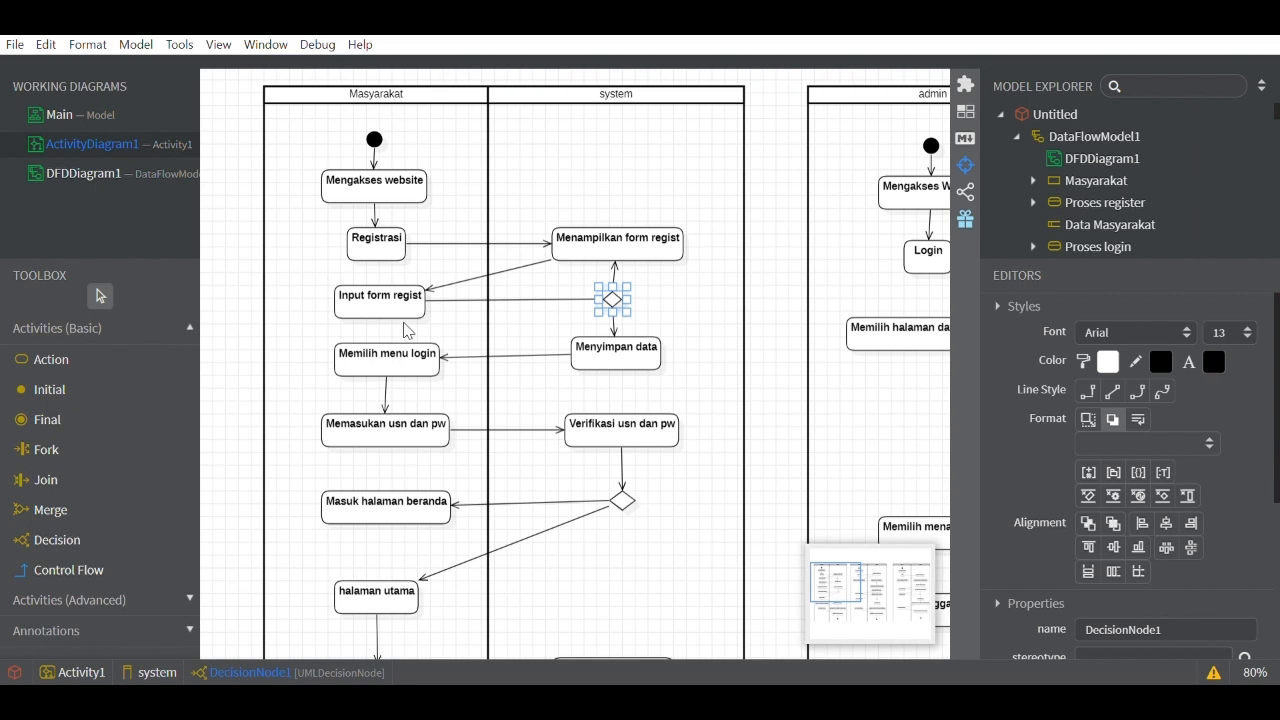
pyautogui.click(628, 349)
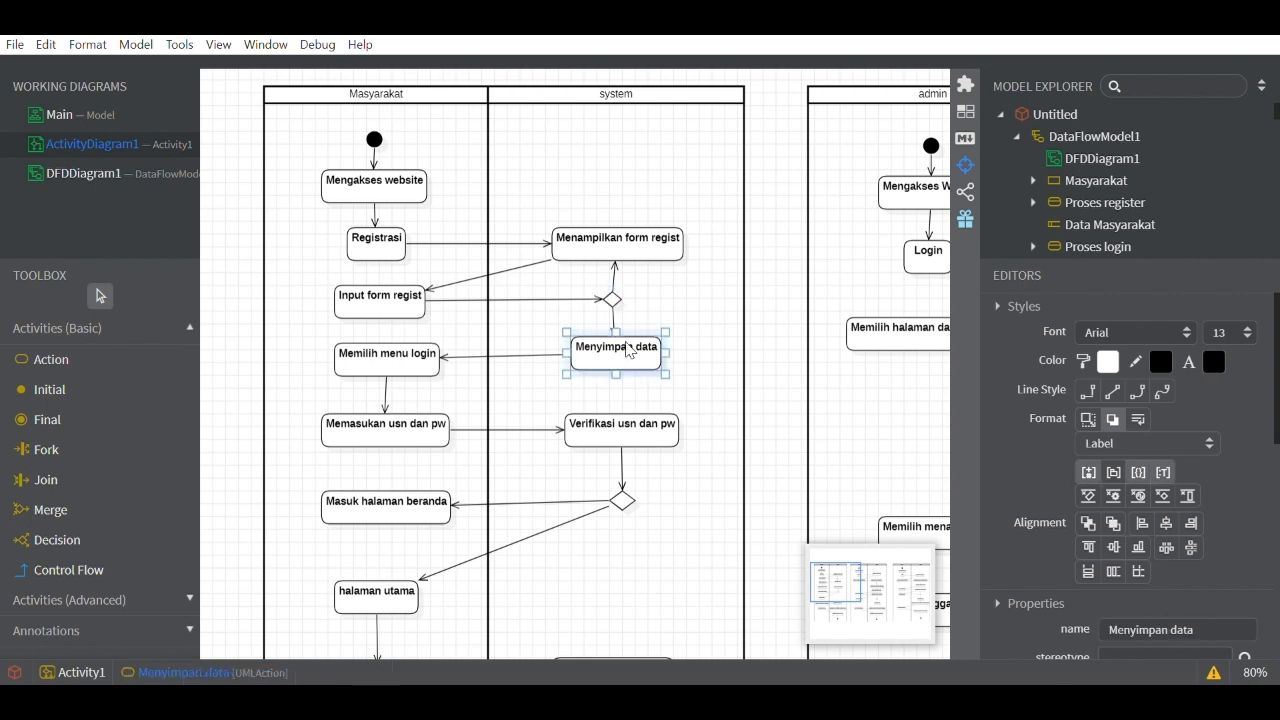
pyautogui.scroll(-1, 643, 360)
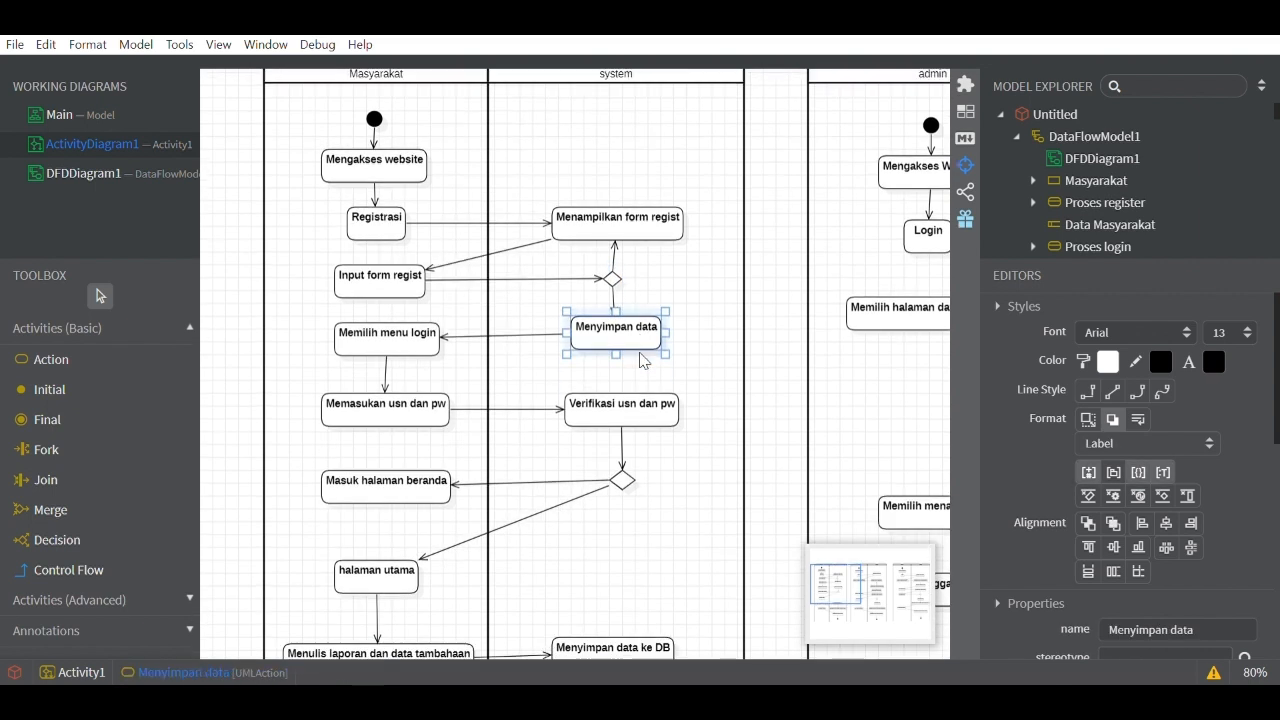
# Step: Inspect the Masyarakat login actions Memilih menu login and Memasukan usn dan pw
pyautogui.click(395, 334)
pyautogui.scroll(-3, 371, 333)
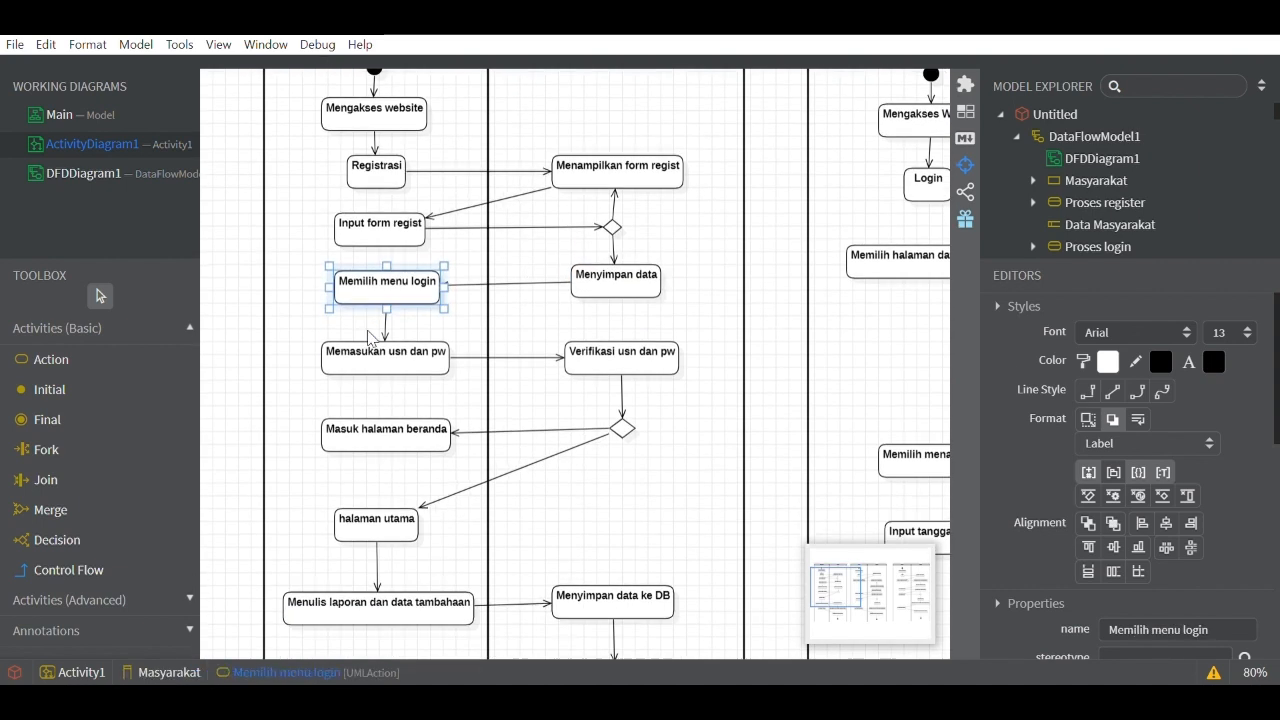
pyautogui.scroll(-1, 375, 352)
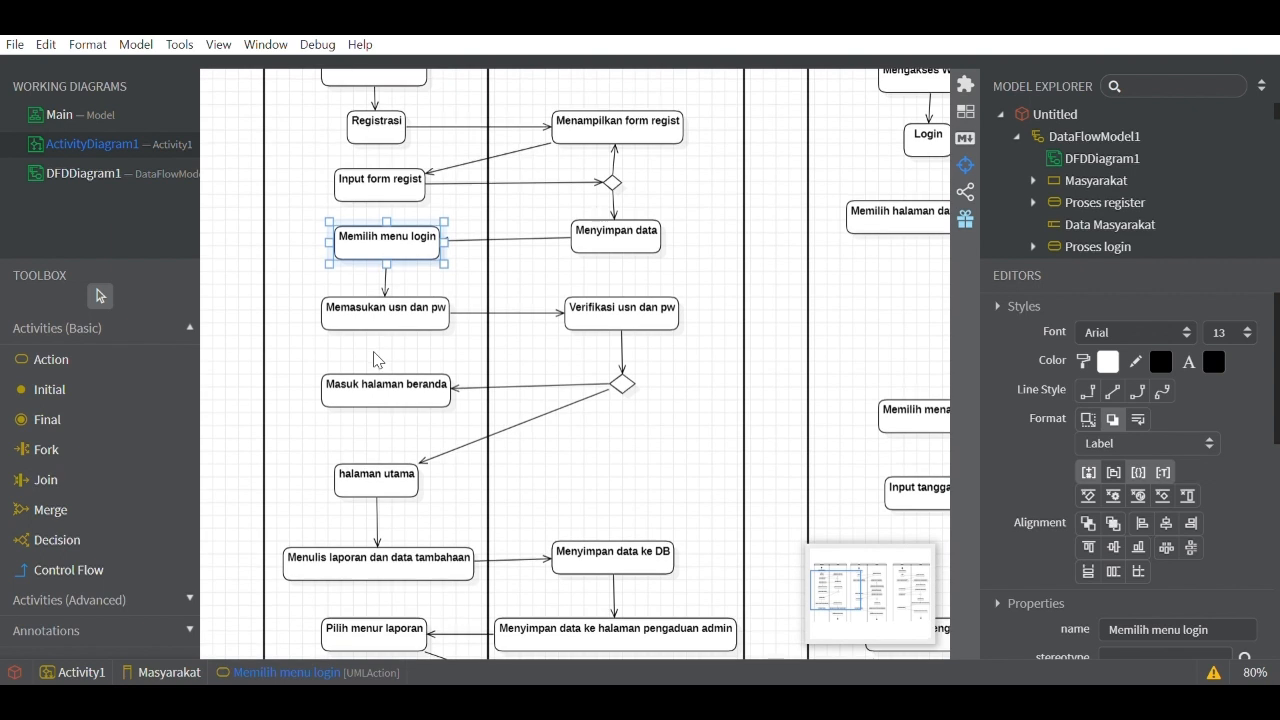
pyautogui.click(413, 313)
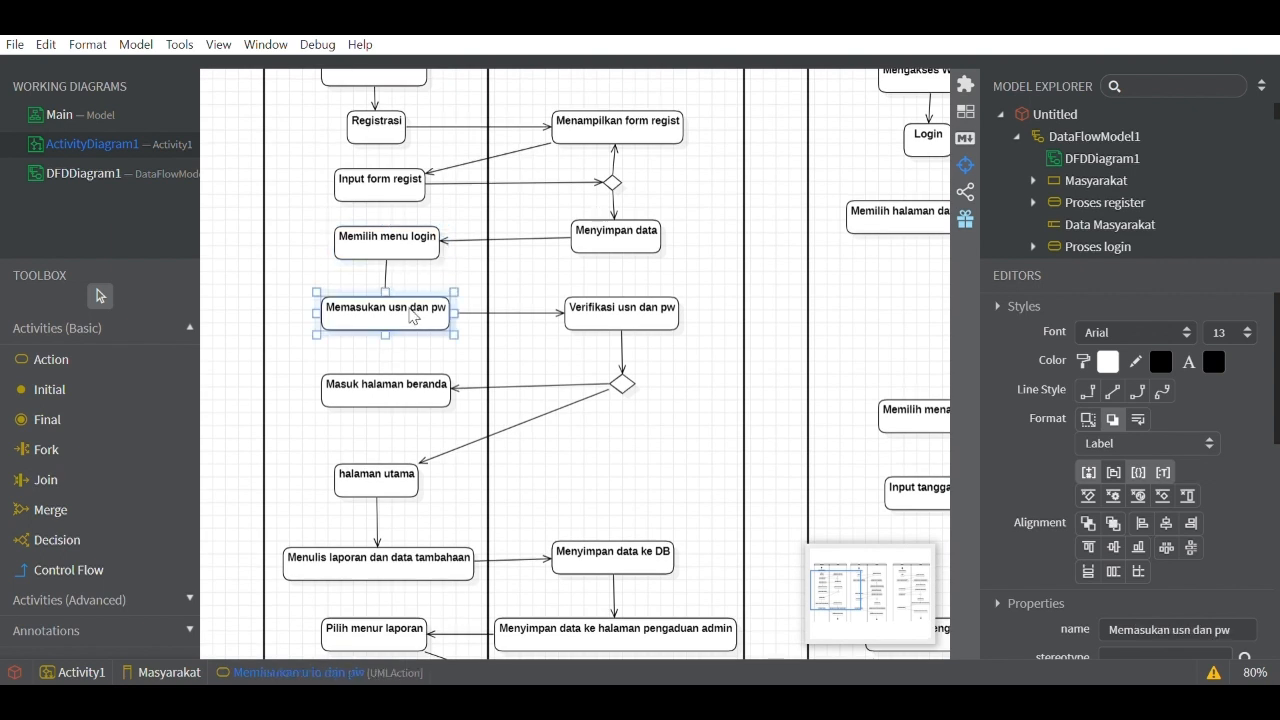
pyautogui.scroll(-1, 440, 305)
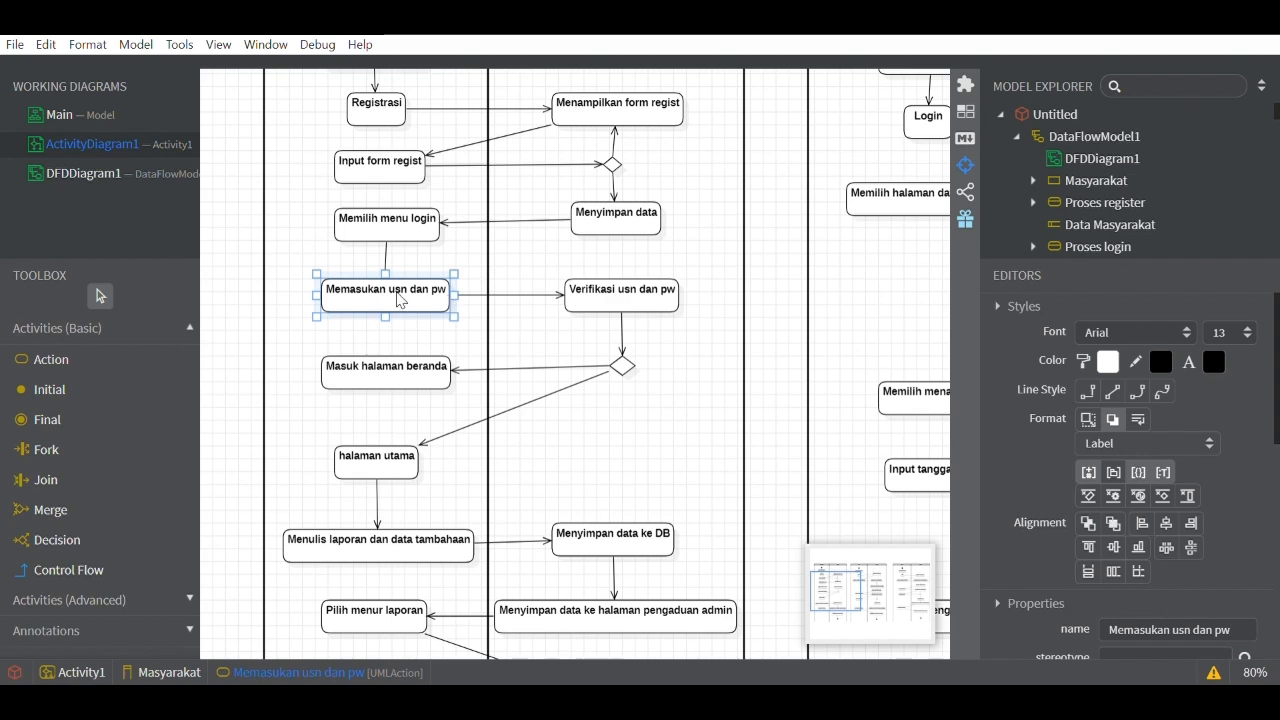
pyautogui.scroll(-2, 400, 300)
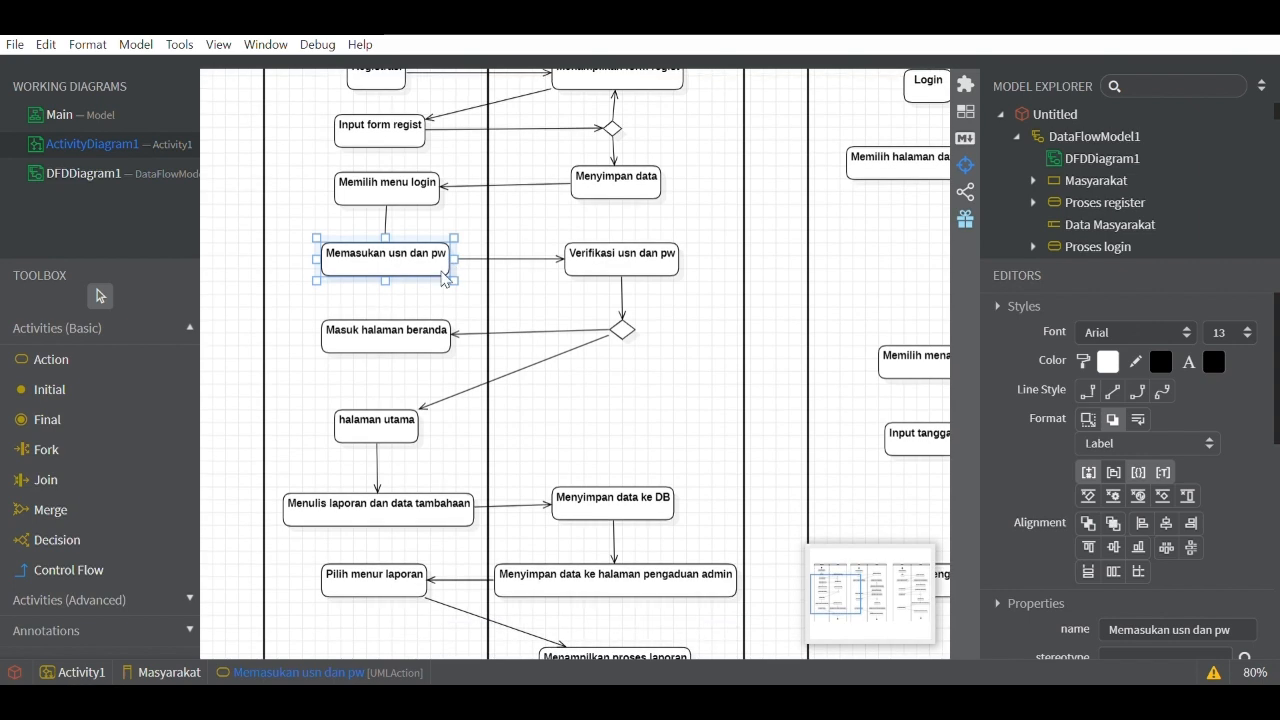
# Step: Follow the login check from Verifikasi usn dan pw through its decision node to Masuk halaman beranda
pyautogui.scroll(12, 600, 265)
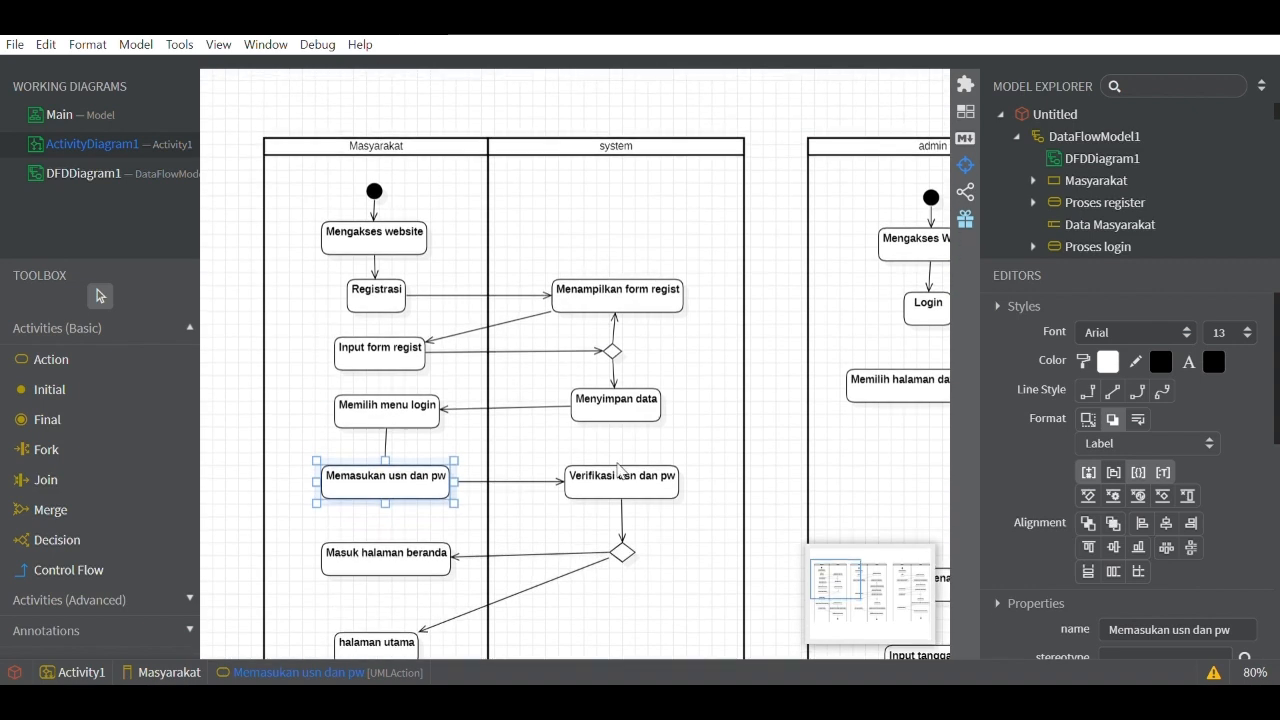
pyautogui.click(618, 464)
pyautogui.scroll(-1, 618, 470)
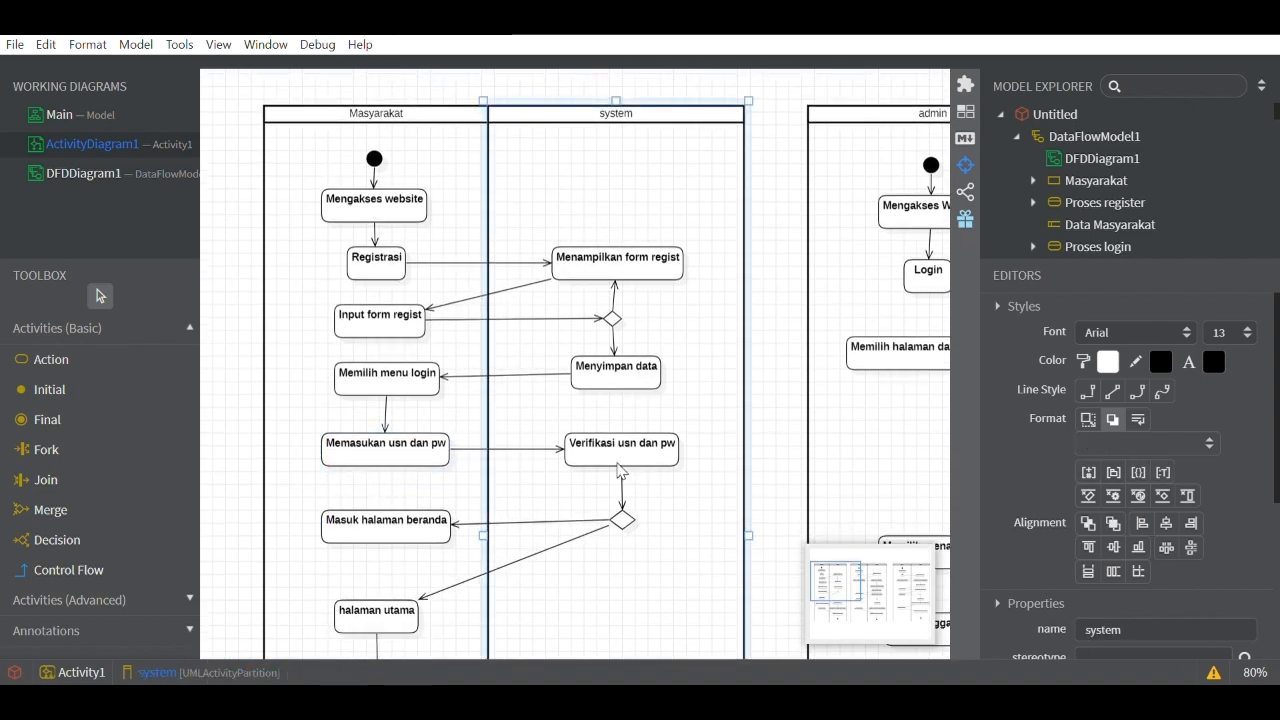
pyautogui.scroll(-4, 620, 470)
pyautogui.scroll(-3, 617, 466)
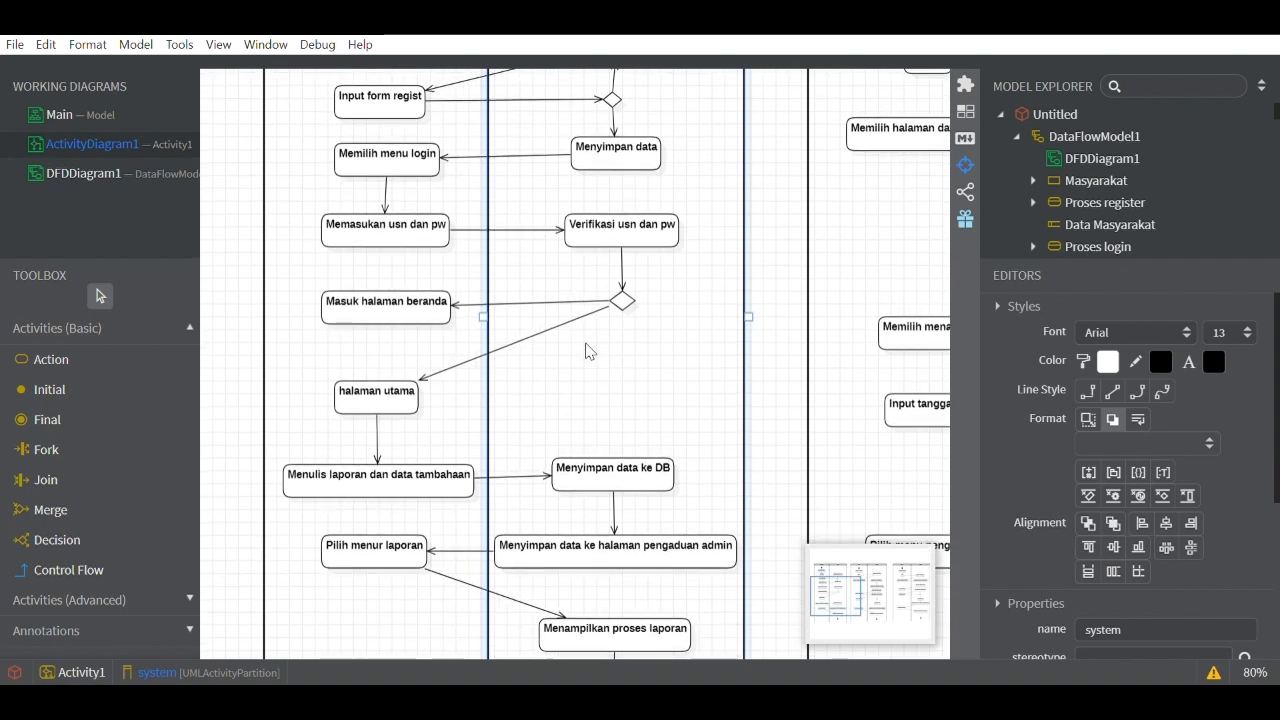
pyautogui.click(398, 303)
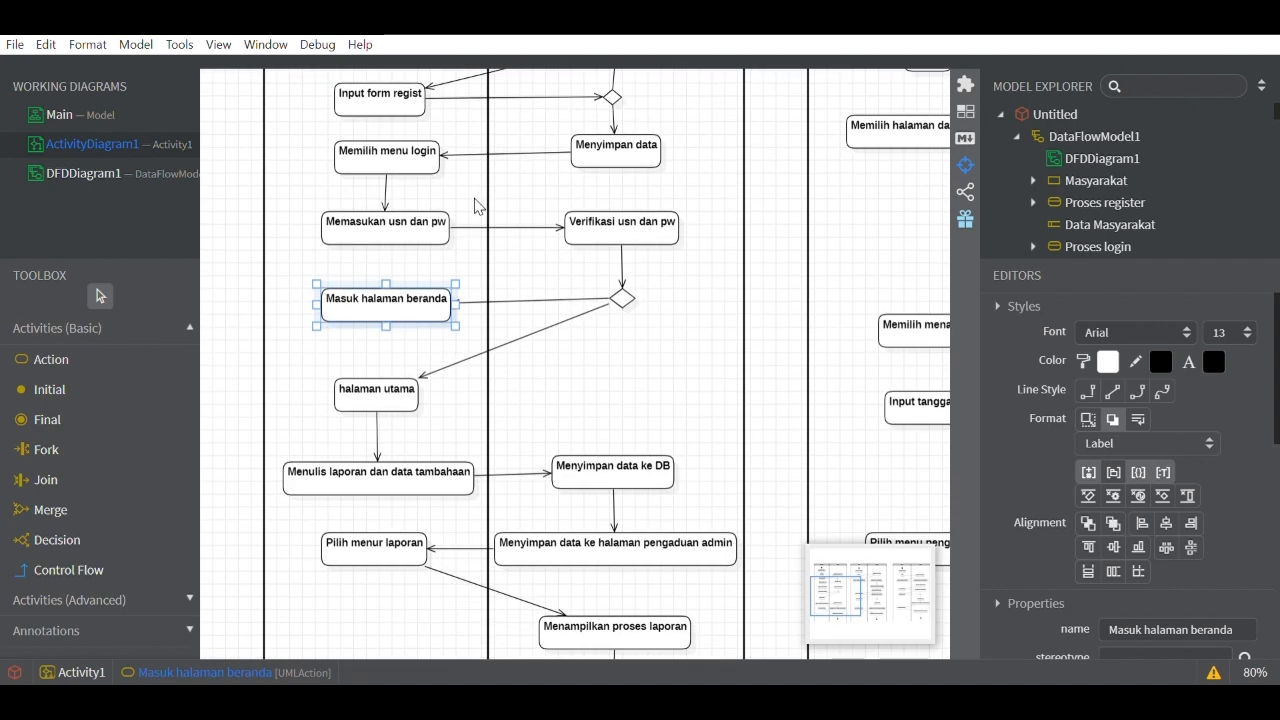
pyautogui.scroll(-4, 396, 300)
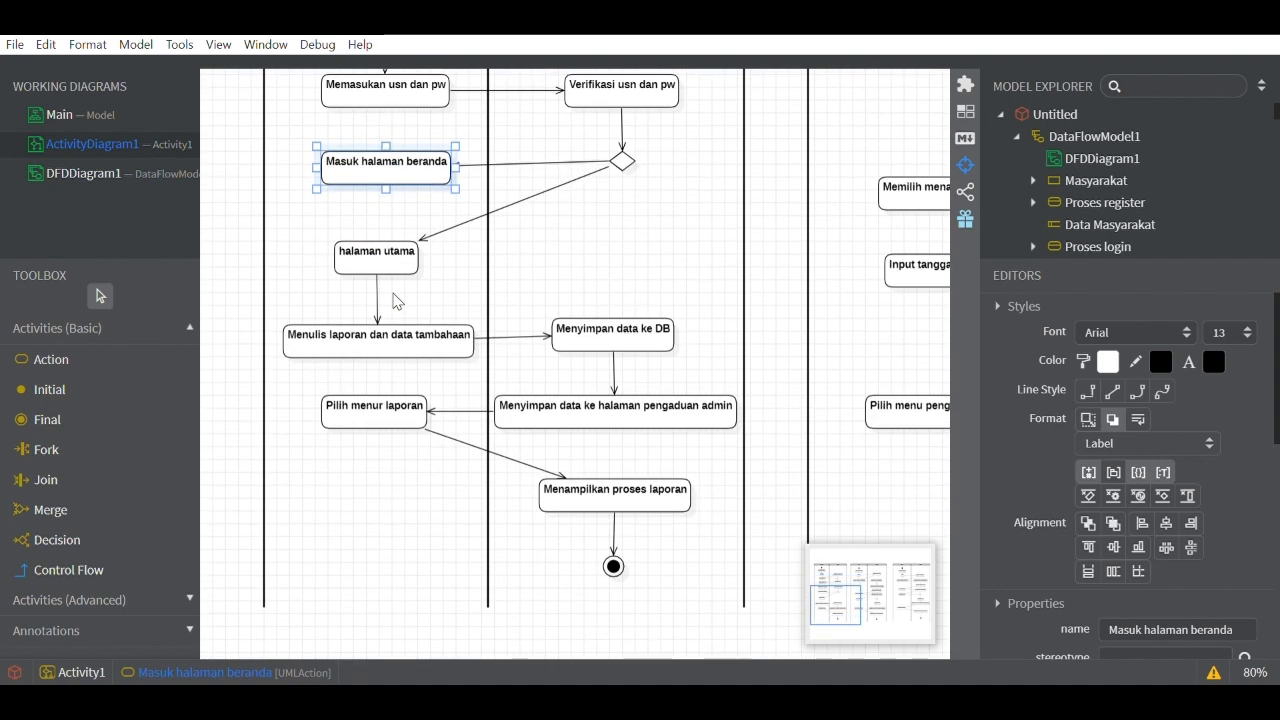
pyautogui.scroll(1, 396, 300)
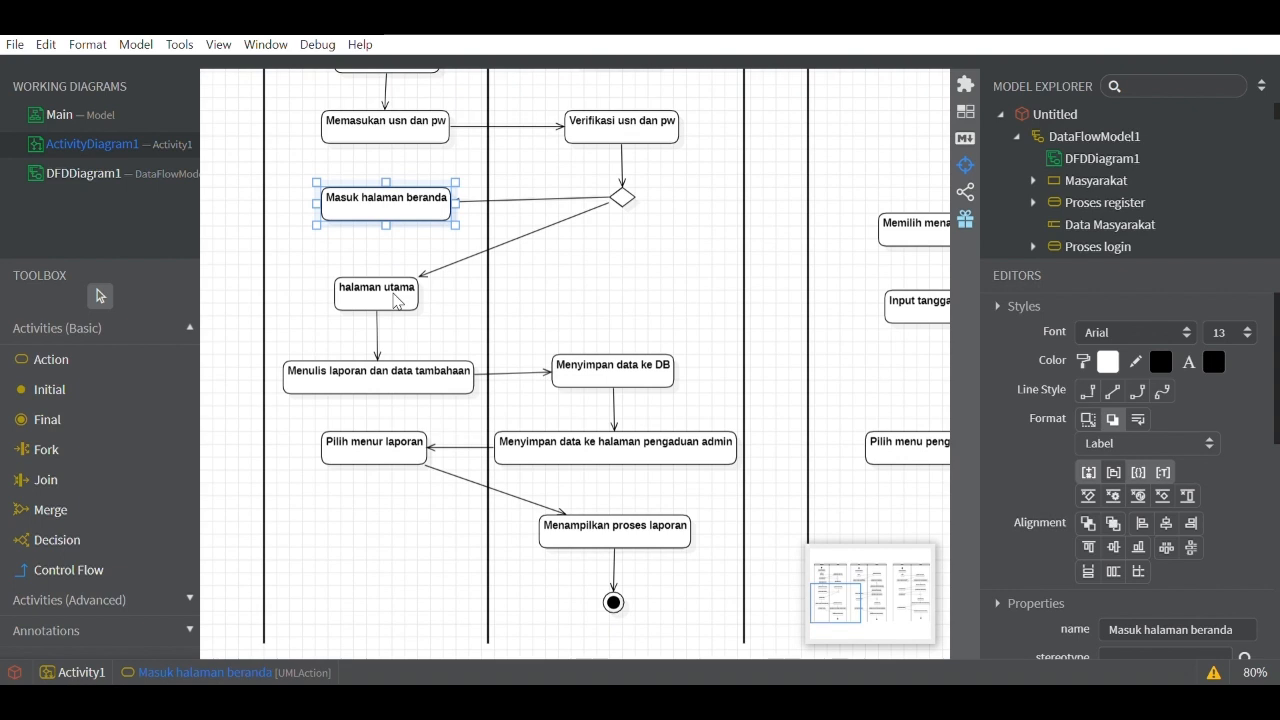
# Step: Trace the report submission from halaman utama through Menulis laporan dan data tambahaan to Menyimpan data ke DB
pyautogui.click(398, 303)
pyautogui.scroll(-1, 398, 303)
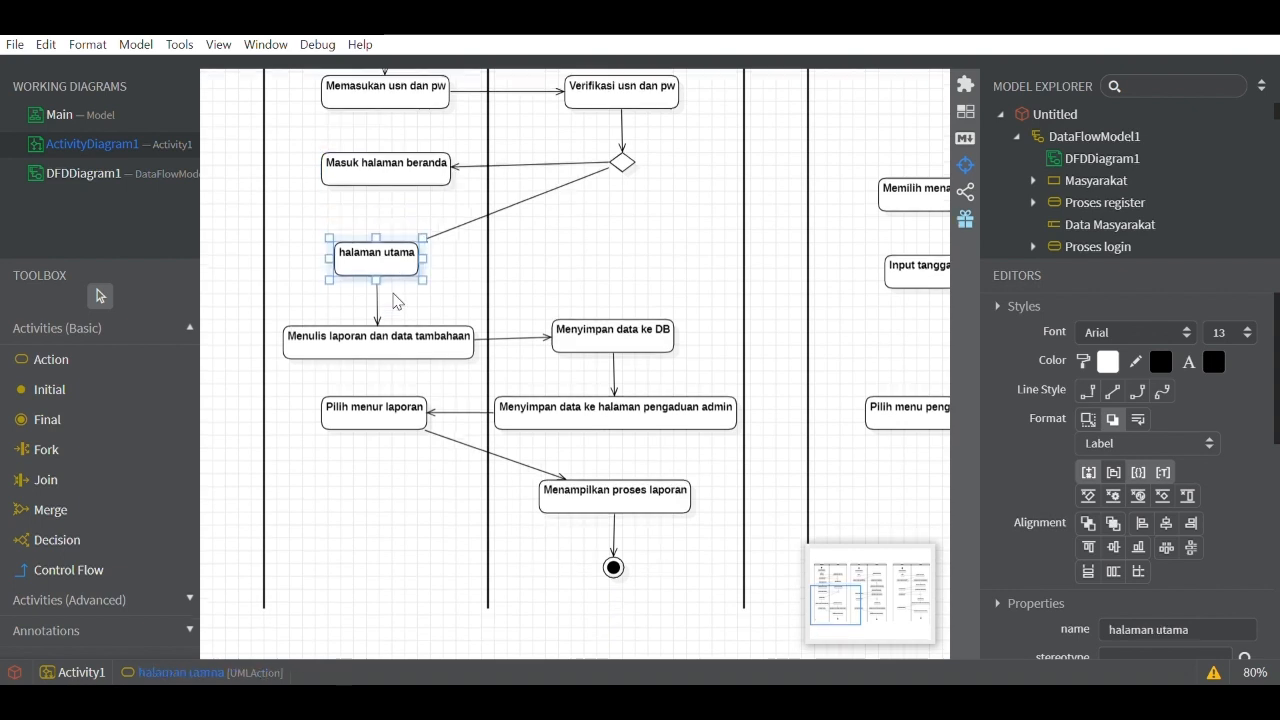
pyautogui.scroll(-2, 398, 302)
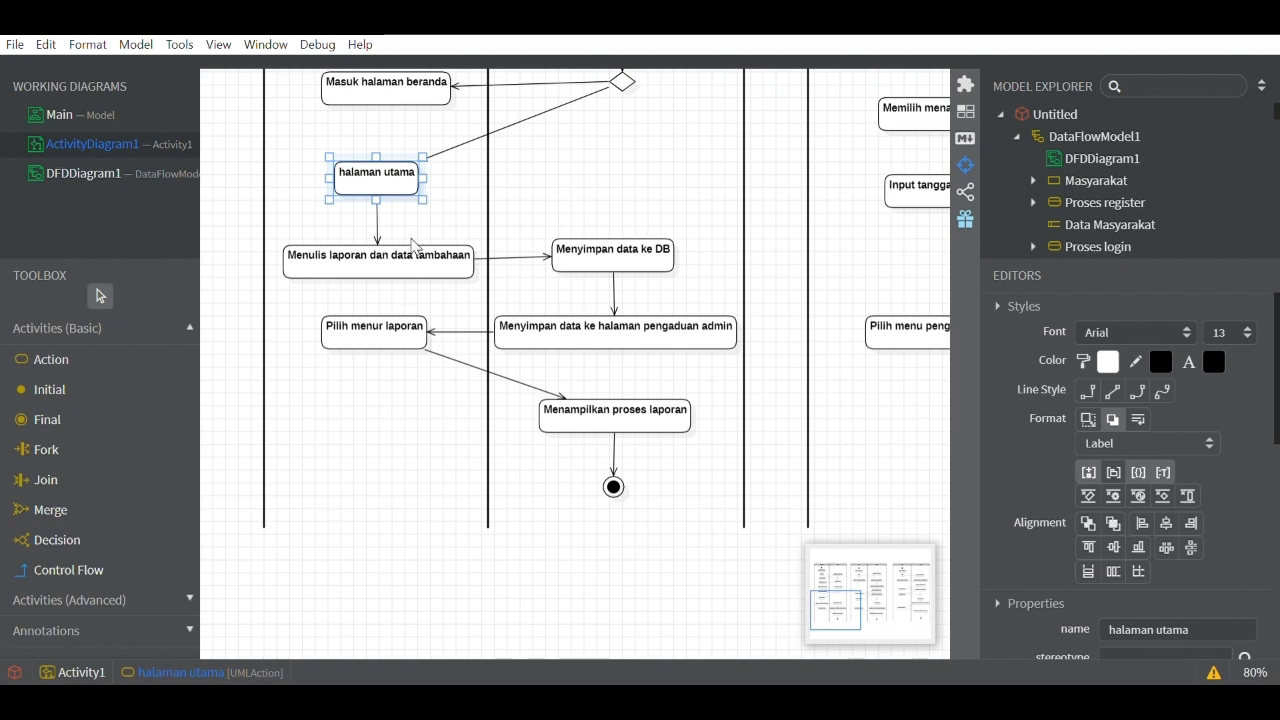
pyautogui.click(360, 268)
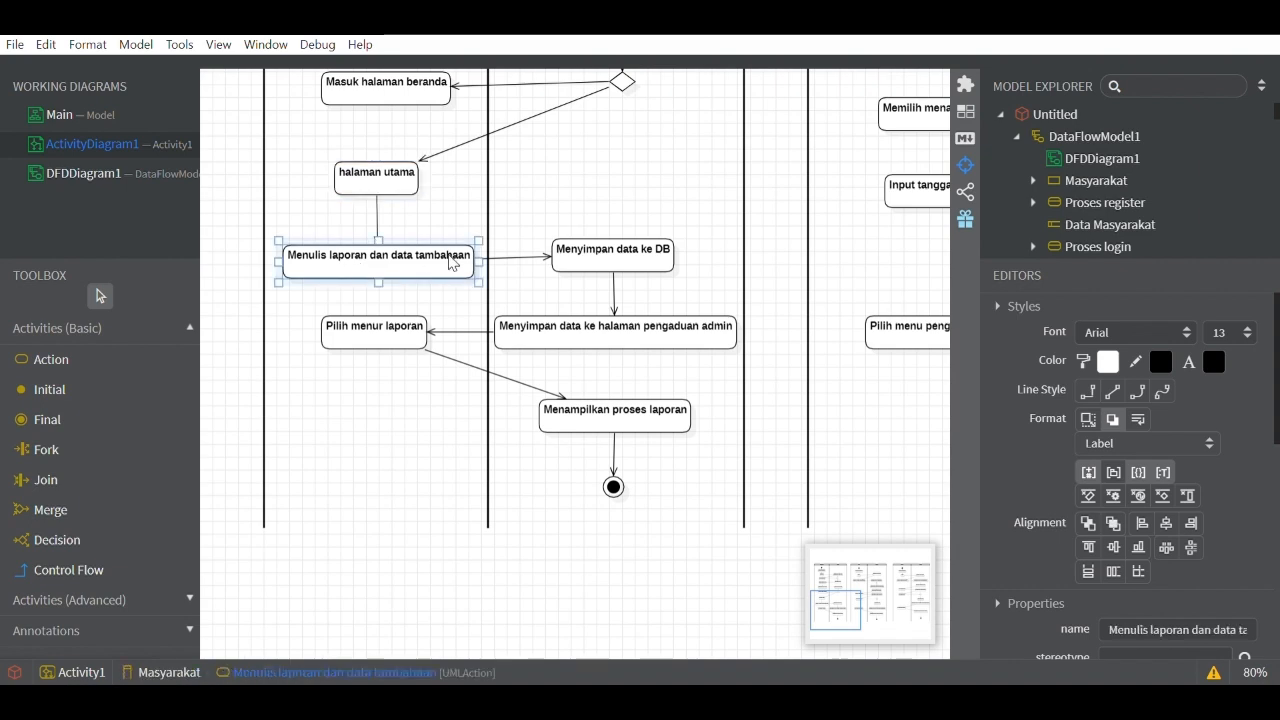
pyautogui.click(615, 255)
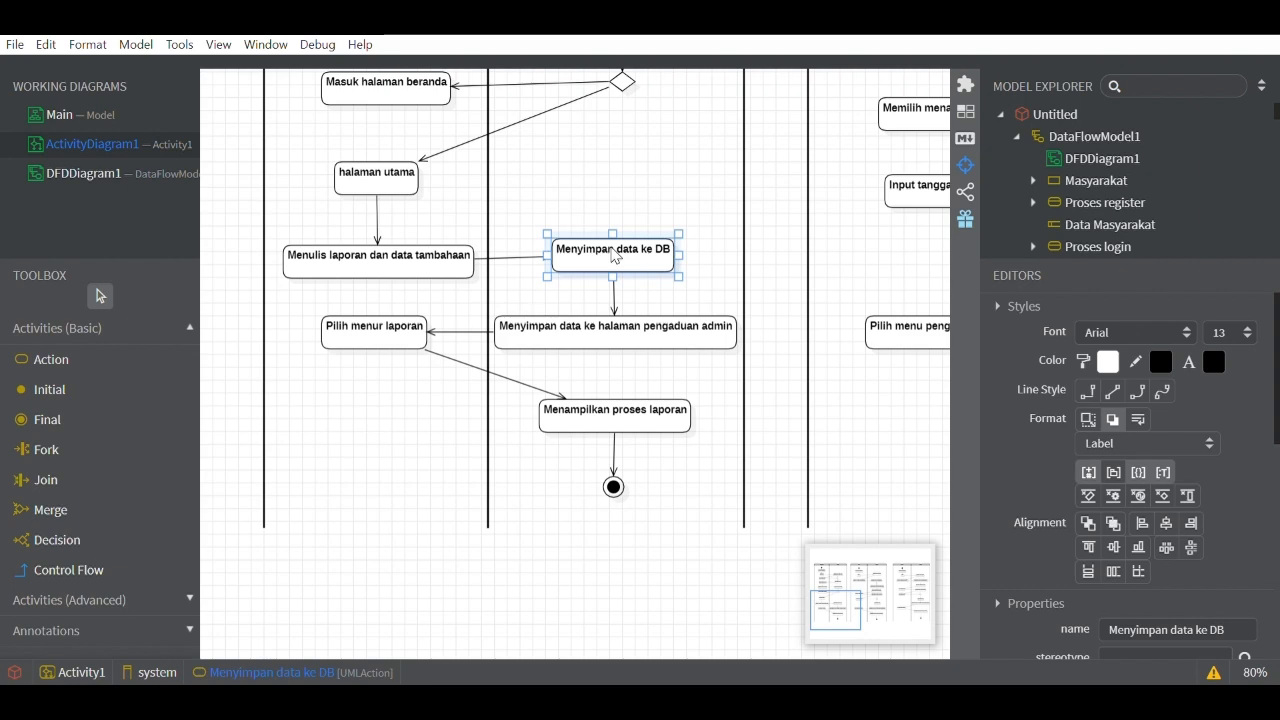
pyautogui.scroll(4, 615, 255)
pyautogui.scroll(-5, 614, 252)
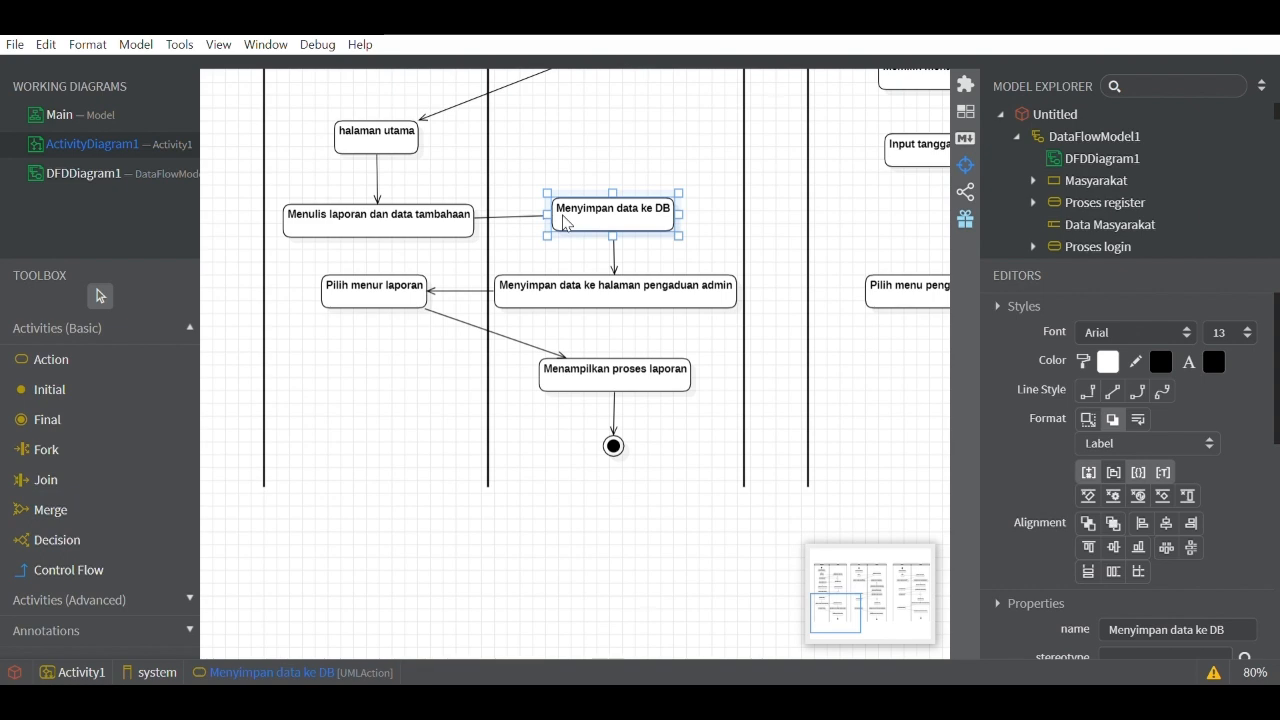
# Step: Follow the Masyarakat flow from Menyimpan data ke halaman pengaduan admin through Pilih menur laporan and Menampilkan proses laporan to the final node
pyautogui.click(609, 292)
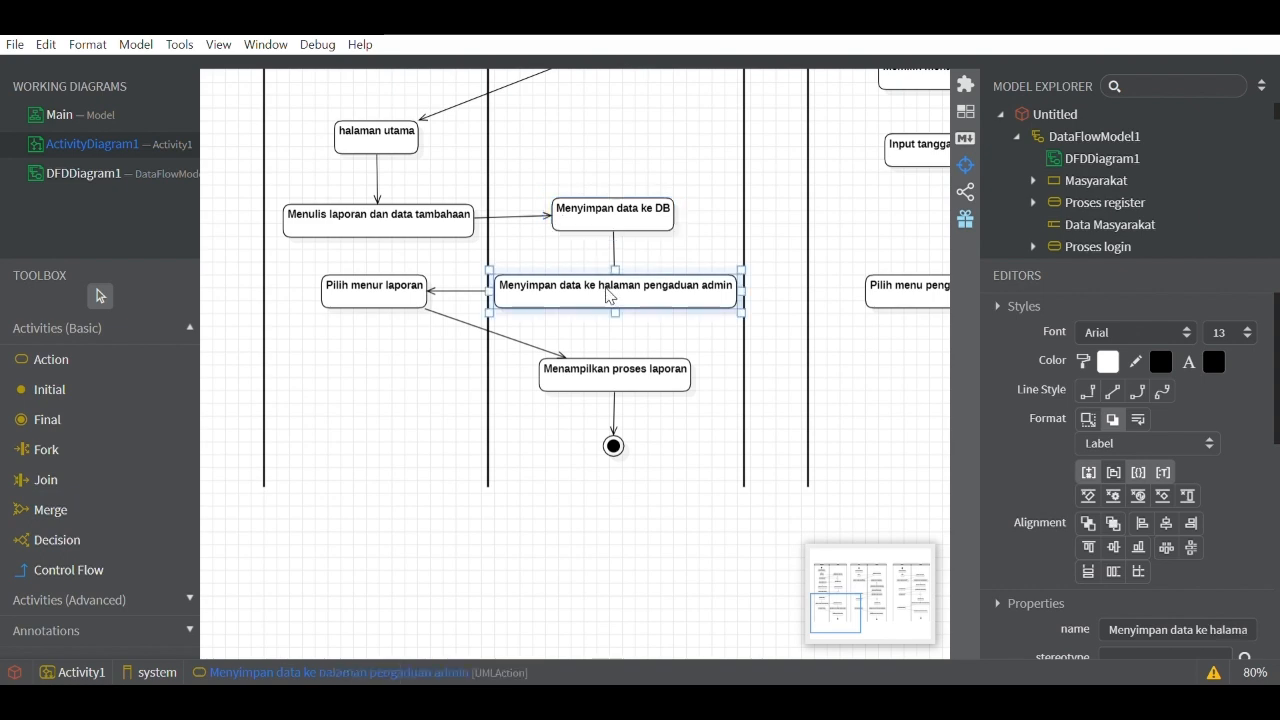
pyautogui.click(404, 303)
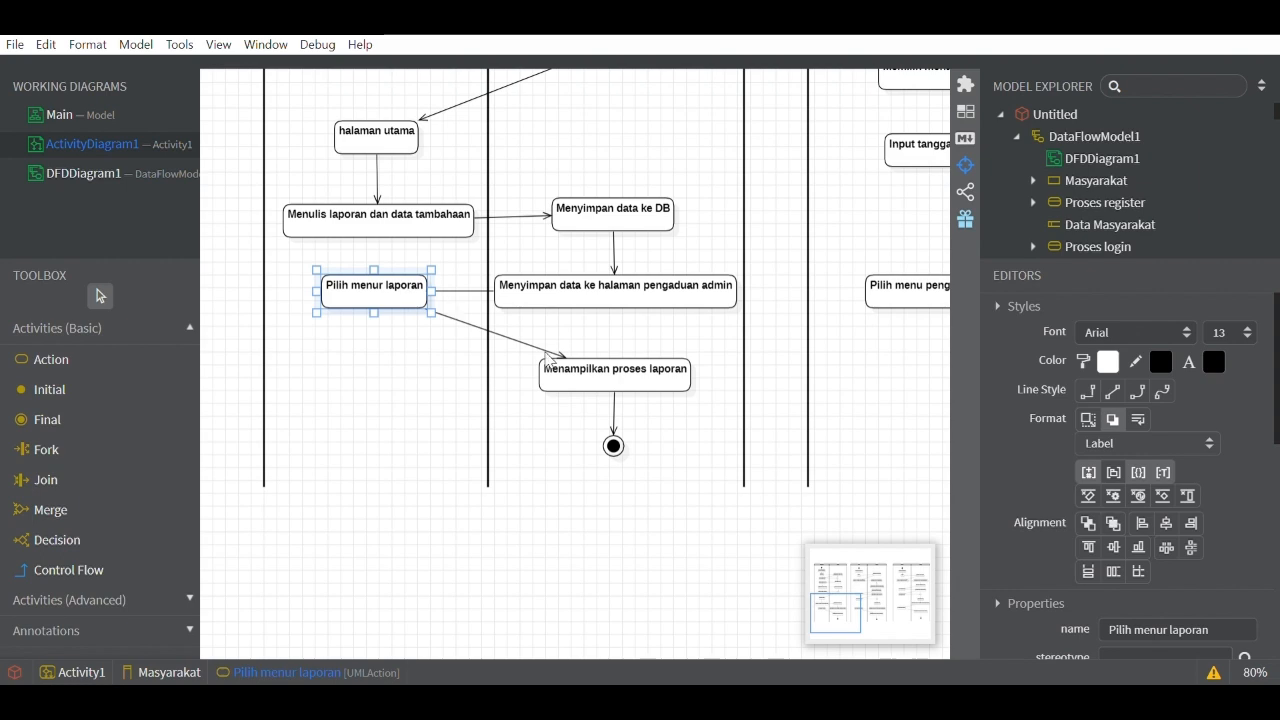
pyautogui.click(604, 388)
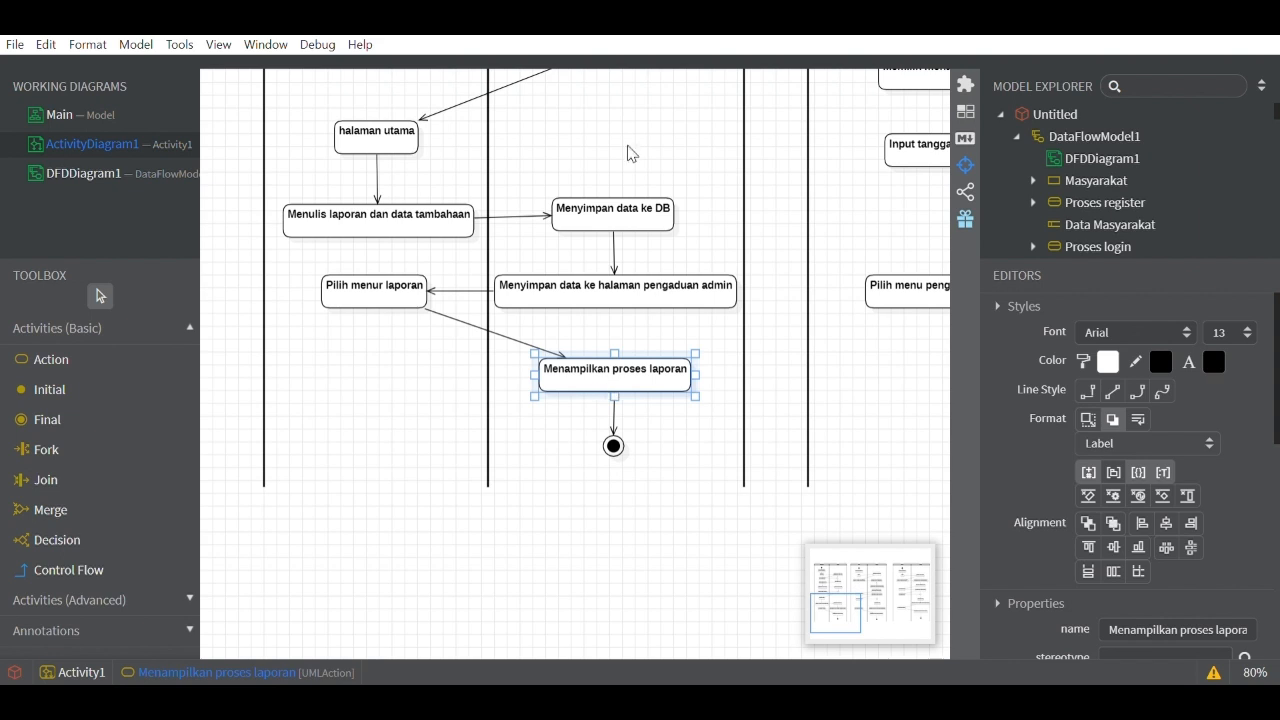
pyautogui.click(621, 454)
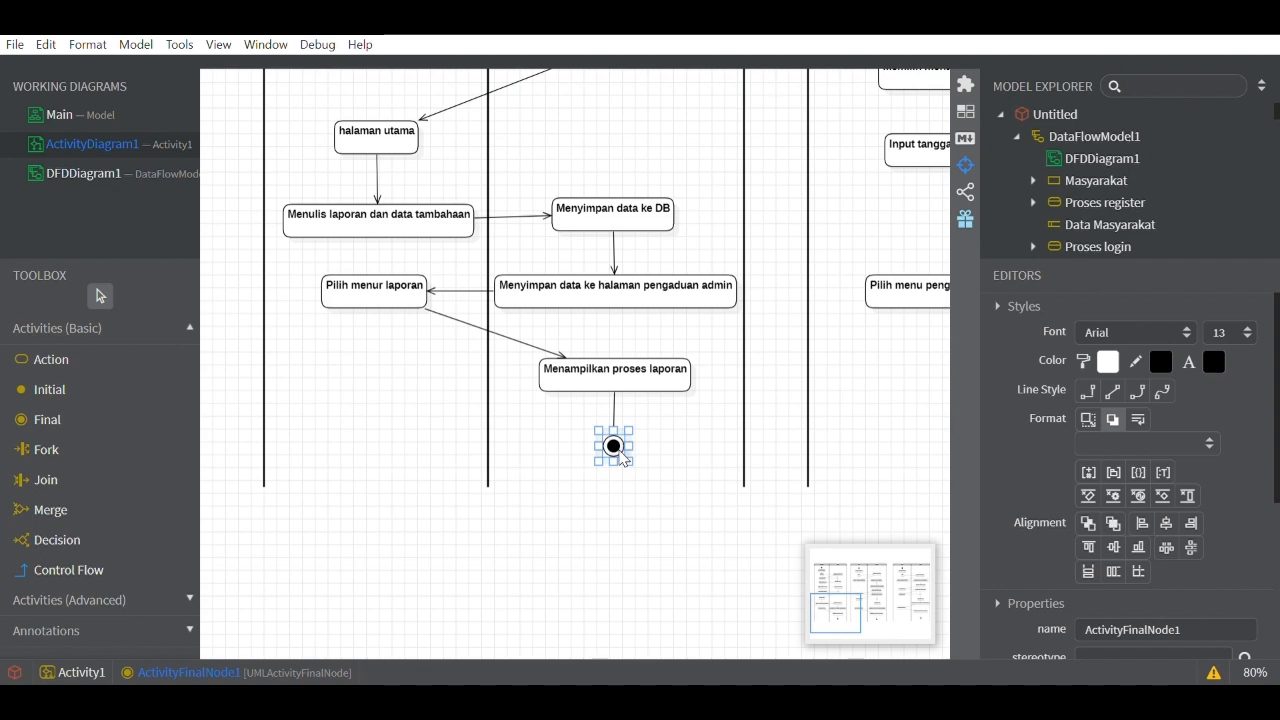
pyautogui.click(643, 454)
# Step: Look over the start of the admin activity flow beside the Masyarakat swimlanes, enlarged to 90%
pyautogui.hotkey('ctrl', '-')
pyautogui.scroll(3, 647, 458)
pyautogui.hotkey('ctrl', '-')
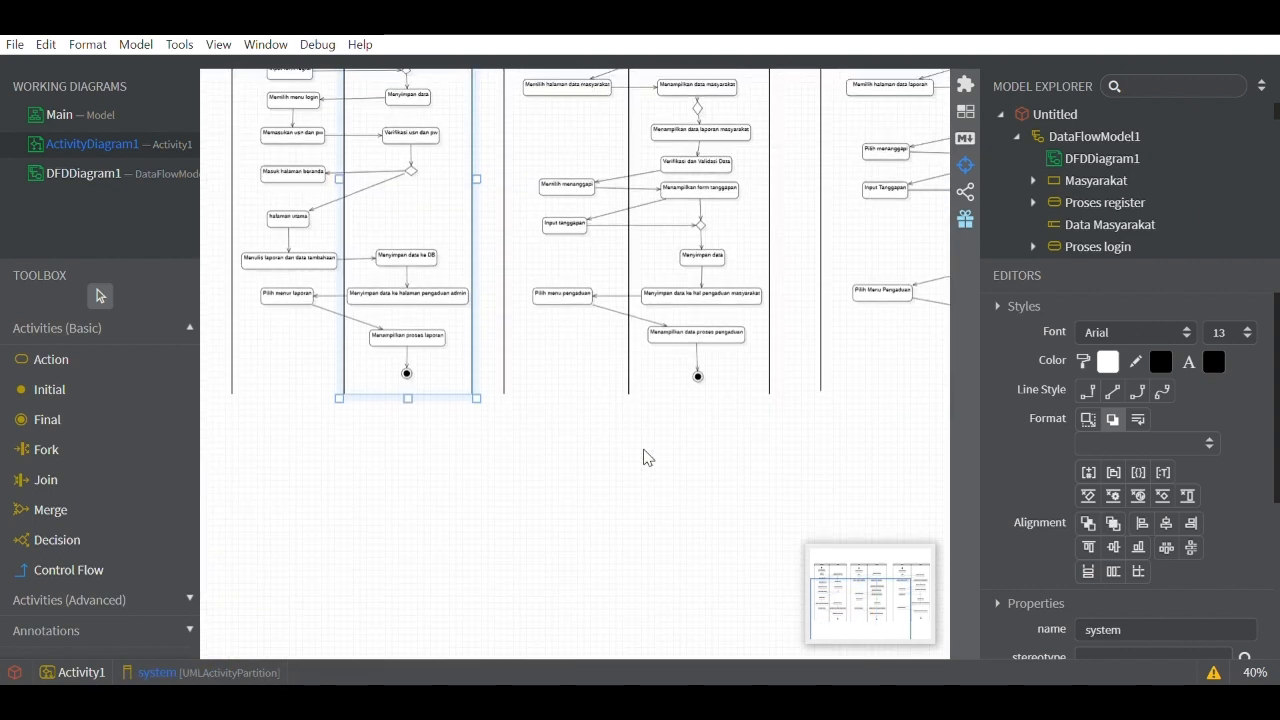
pyautogui.hotkey('ctrl', '=')
pyautogui.scroll(5, 645, 457)
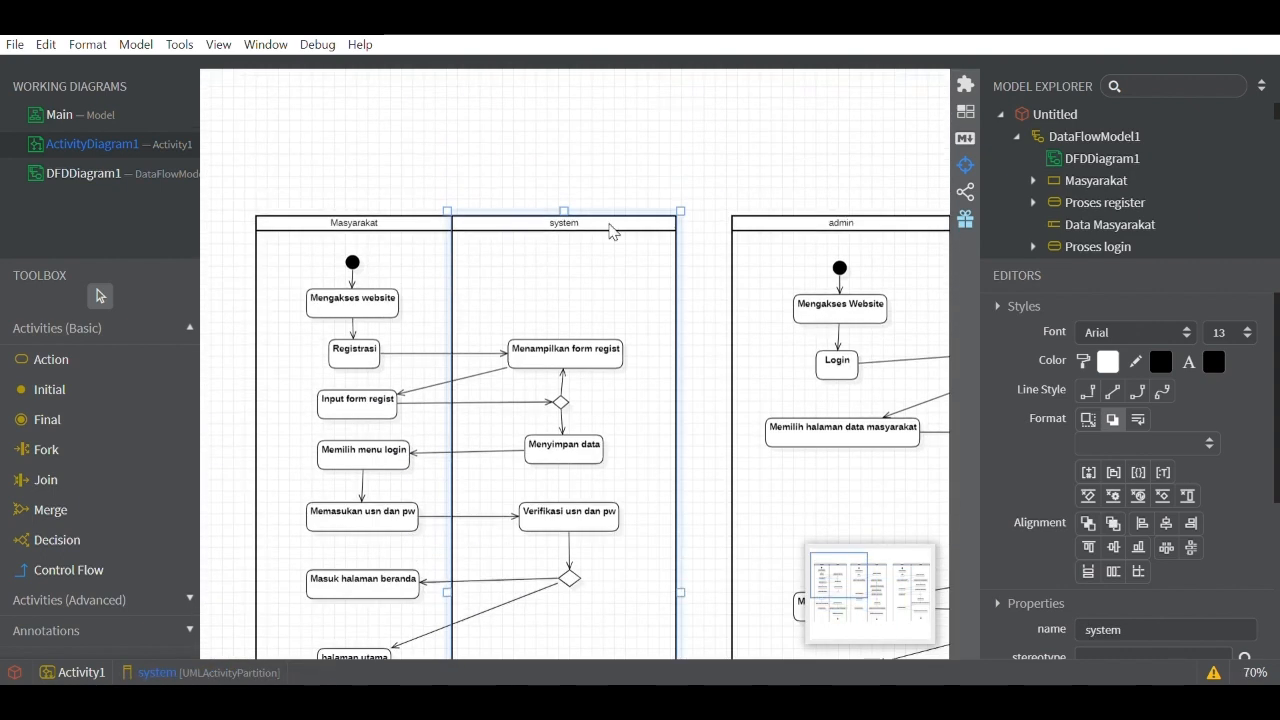
pyautogui.click(580, 147)
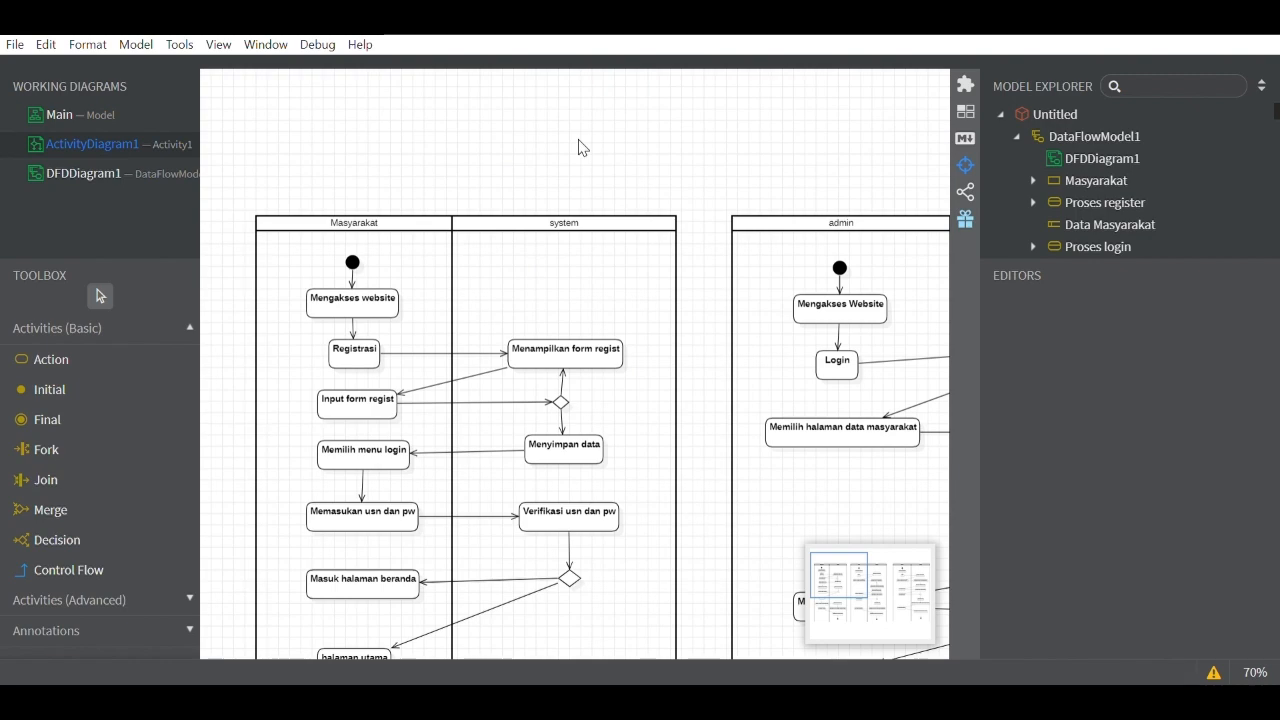
pyautogui.hotkey('ctrl', '=')
pyautogui.hotkey('ctrl', '=')
pyautogui.hotkey('ctrl', '=')
pyautogui.hotkey('ctrl', '=')
pyautogui.scroll(-2, 580, 147)
pyautogui.hotkey('ctrl', '-')
pyautogui.hotkey('ctrl', '-')
pyautogui.hotkey('ctrl', '-')
pyautogui.hotkey('ctrl', '-')
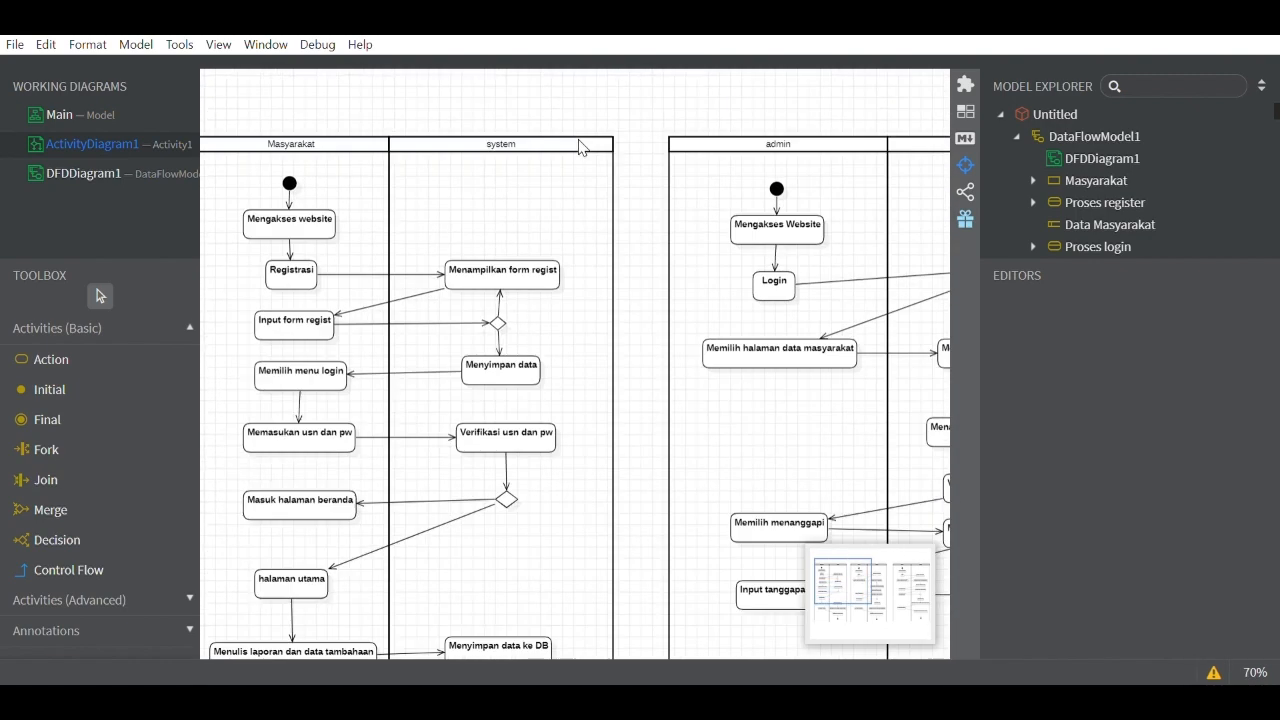
pyautogui.hscroll(5, 580, 147)
pyautogui.hotkey('ctrl', '=')
pyautogui.hotkey('ctrl', '=')
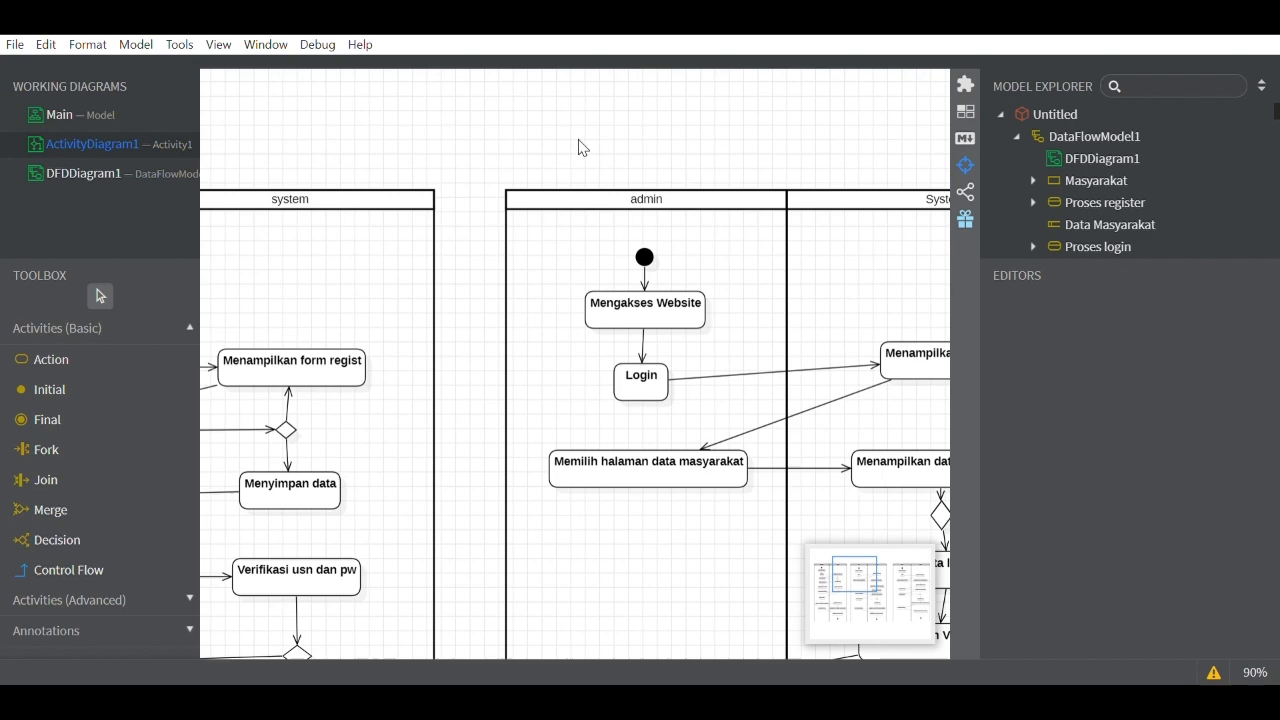
# Step: Examine the overall layout of the admin and System swimlanes in the admin activity flow
pyautogui.hscroll(5, 582, 148)
pyautogui.scroll(-2, 582, 148)
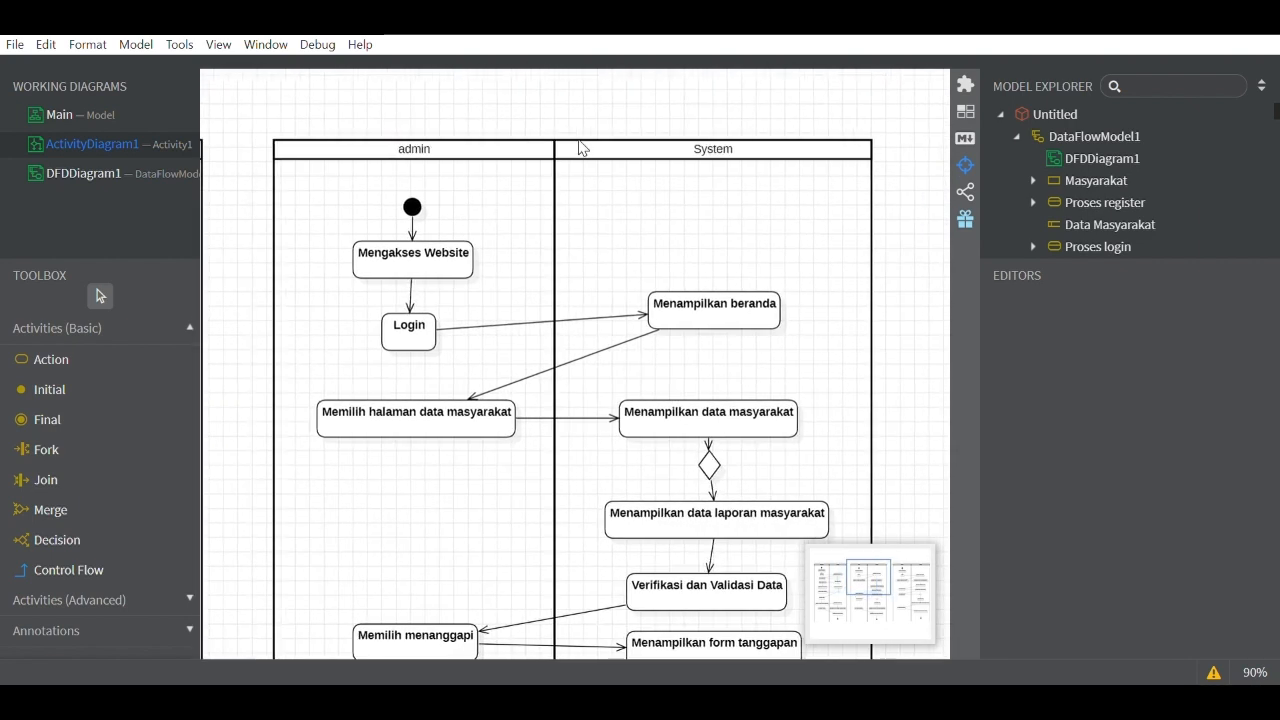
pyautogui.scroll(-1, 582, 148)
pyautogui.scroll(2, 582, 147)
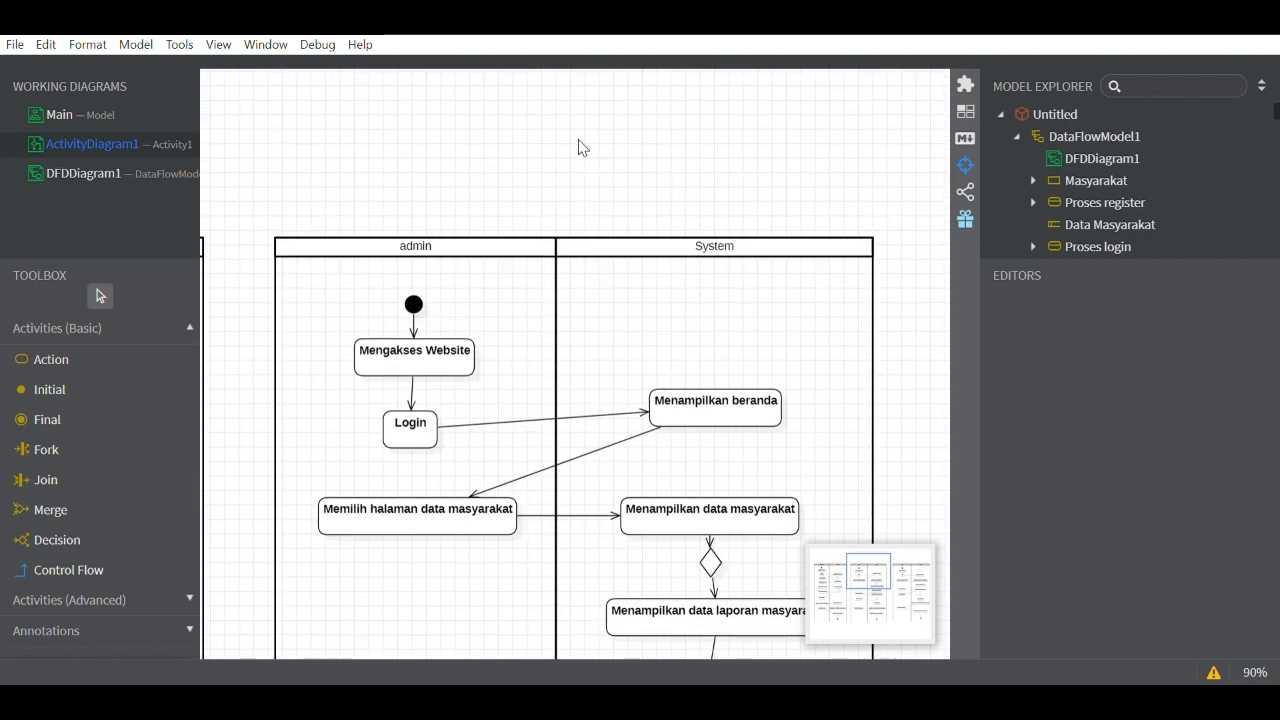
pyautogui.scroll(-1, 582, 148)
pyautogui.scroll(-1, 582, 148)
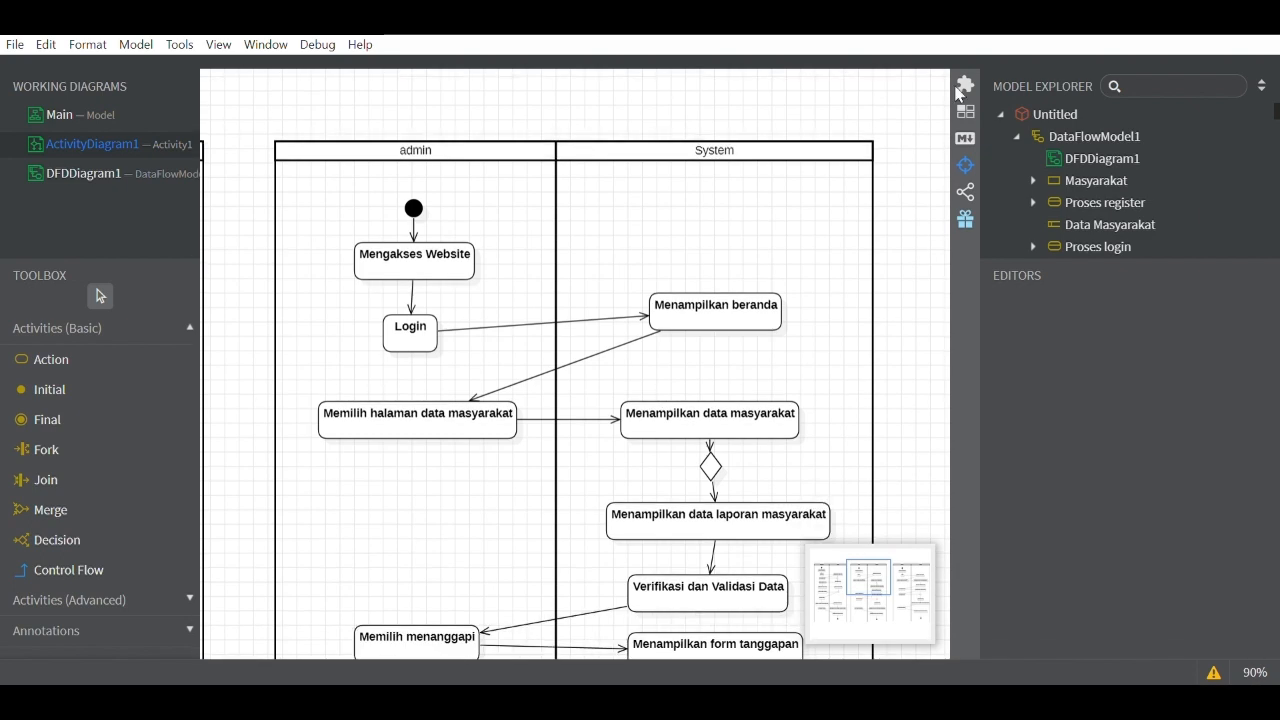
pyautogui.scroll(-1, 722, 126)
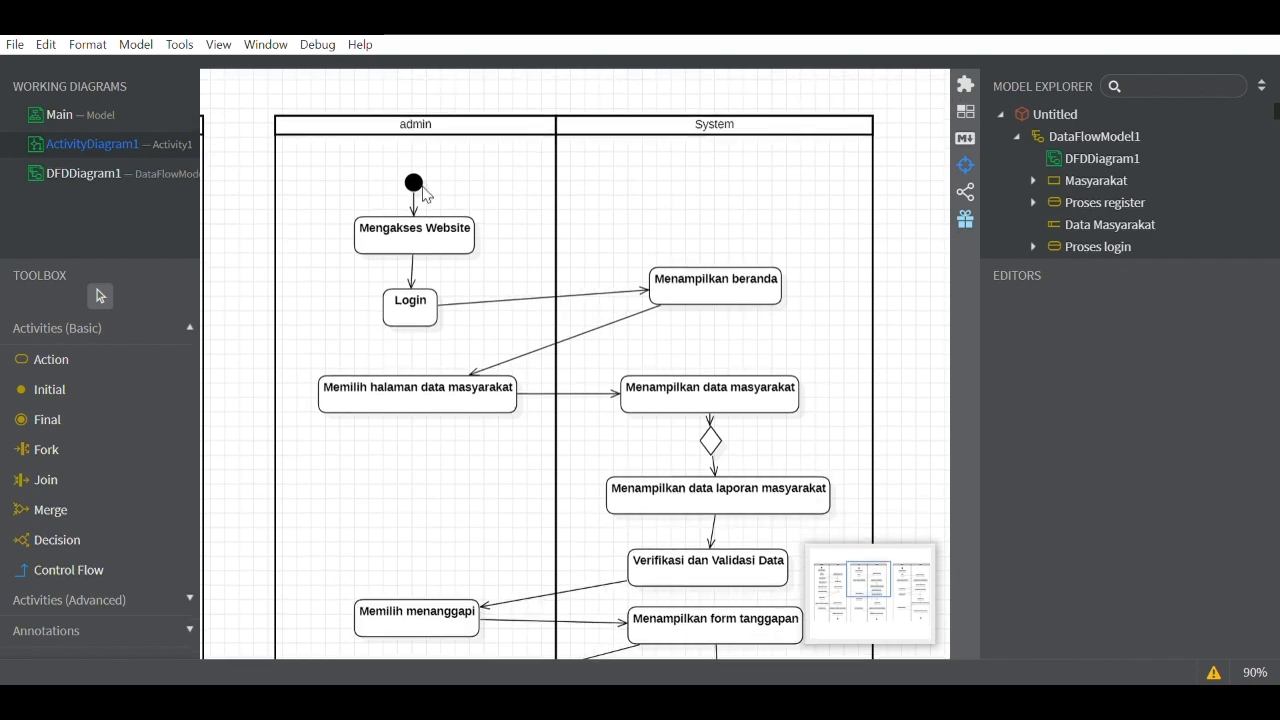
# Step: Trace the admin flow from Mengakses Website through Login to Menampilkan beranda in the System swimlane
pyautogui.click(416, 244)
pyautogui.scroll(-1, 416, 249)
pyautogui.scroll(-1, 412, 245)
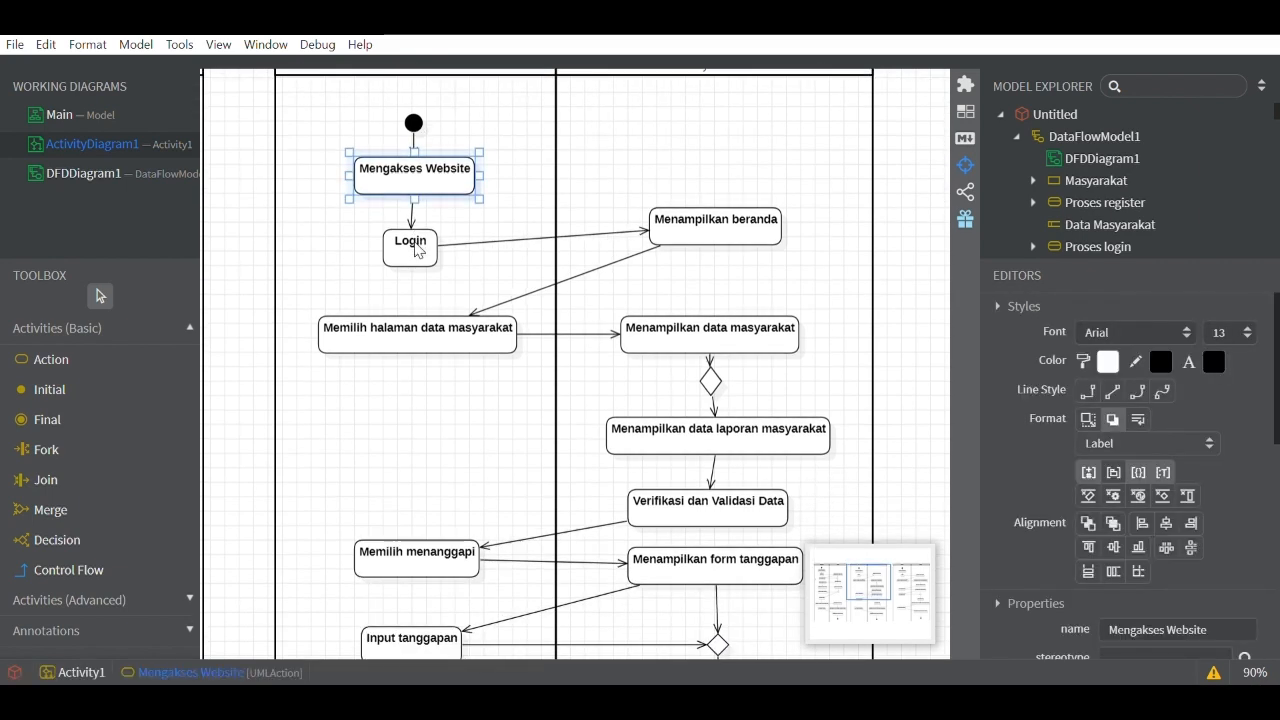
pyautogui.click(410, 242)
pyautogui.scroll(4, 417, 249)
pyautogui.click(728, 236)
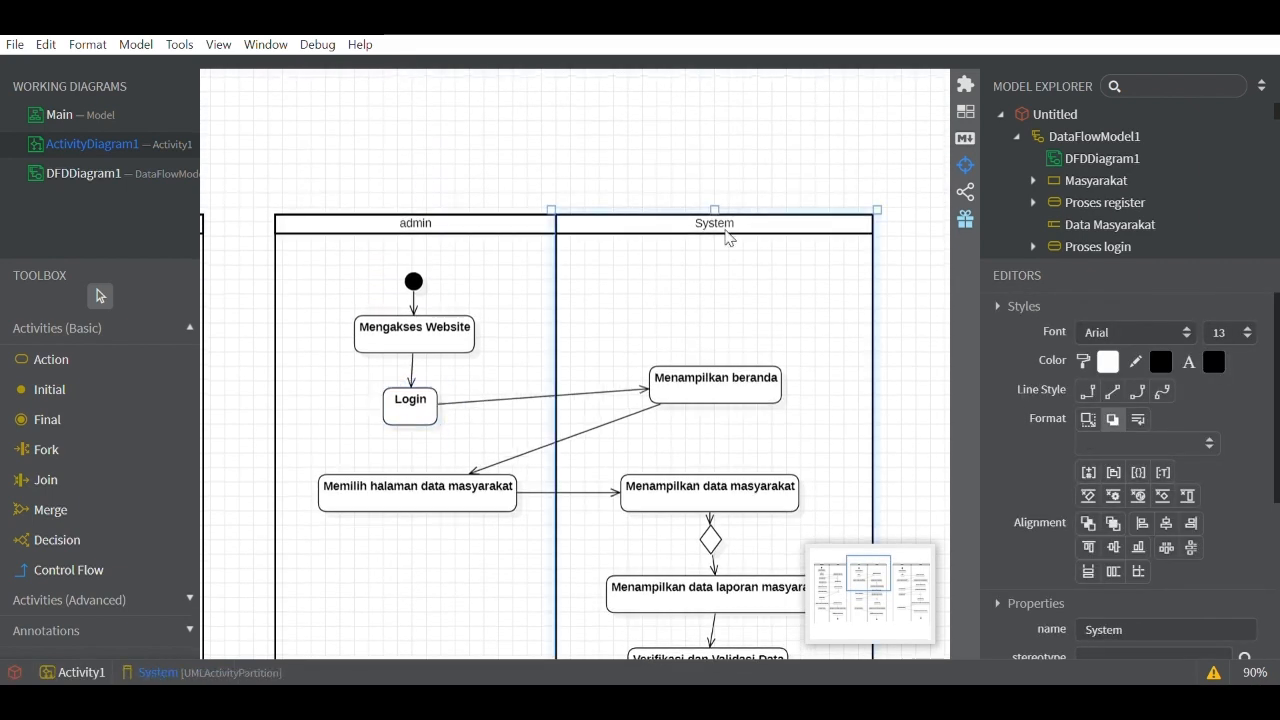
pyautogui.scroll(-5, 728, 238)
pyautogui.click(729, 208)
pyautogui.scroll(-3, 729, 208)
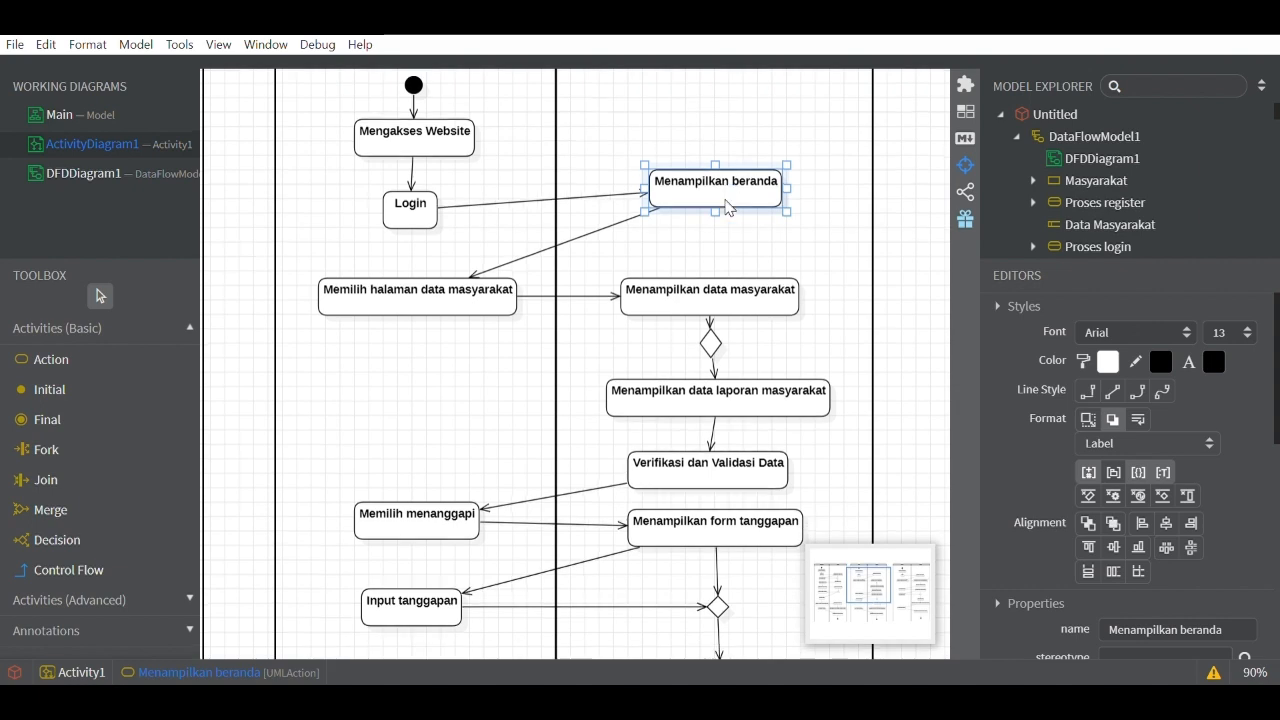
# Step: Follow the admin path from Login via Menampilkan beranda back to Memilih halaman data masyarakat
pyautogui.hscroll(-2, 729, 208)
pyautogui.scroll(2, 729, 208)
pyautogui.scroll(1, 728, 207)
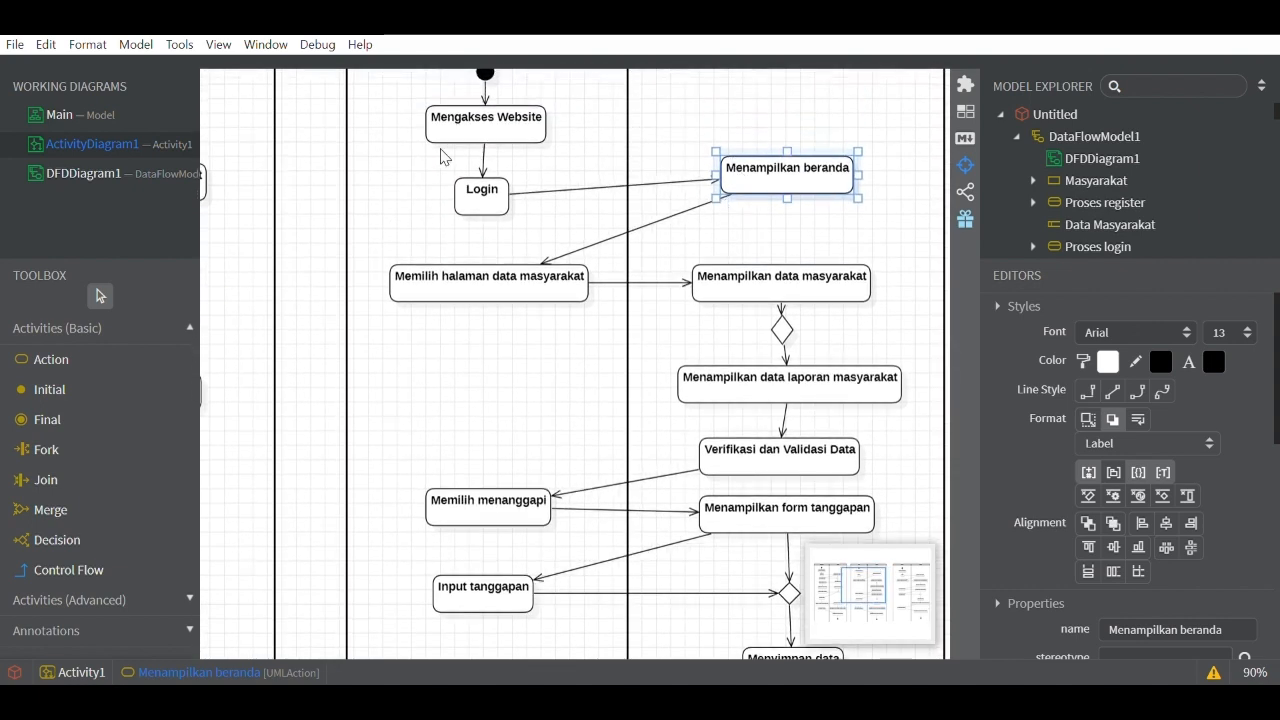
pyautogui.click(486, 203)
pyautogui.click(796, 193)
pyautogui.click(514, 294)
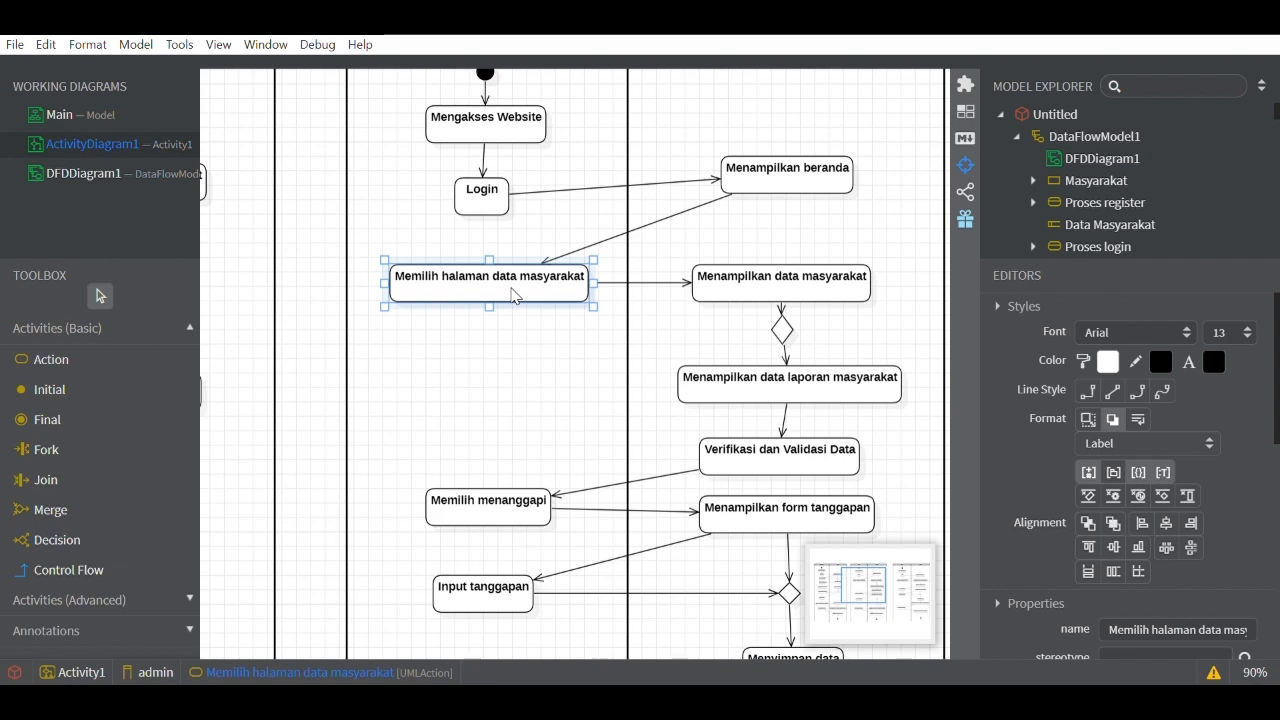
# Step: Follow the System actions from Menampilkan data masyarakat through Menampilkan data laporan masyarakat to Verifikasi dan Validasi Data
pyautogui.scroll(-2, 514, 294)
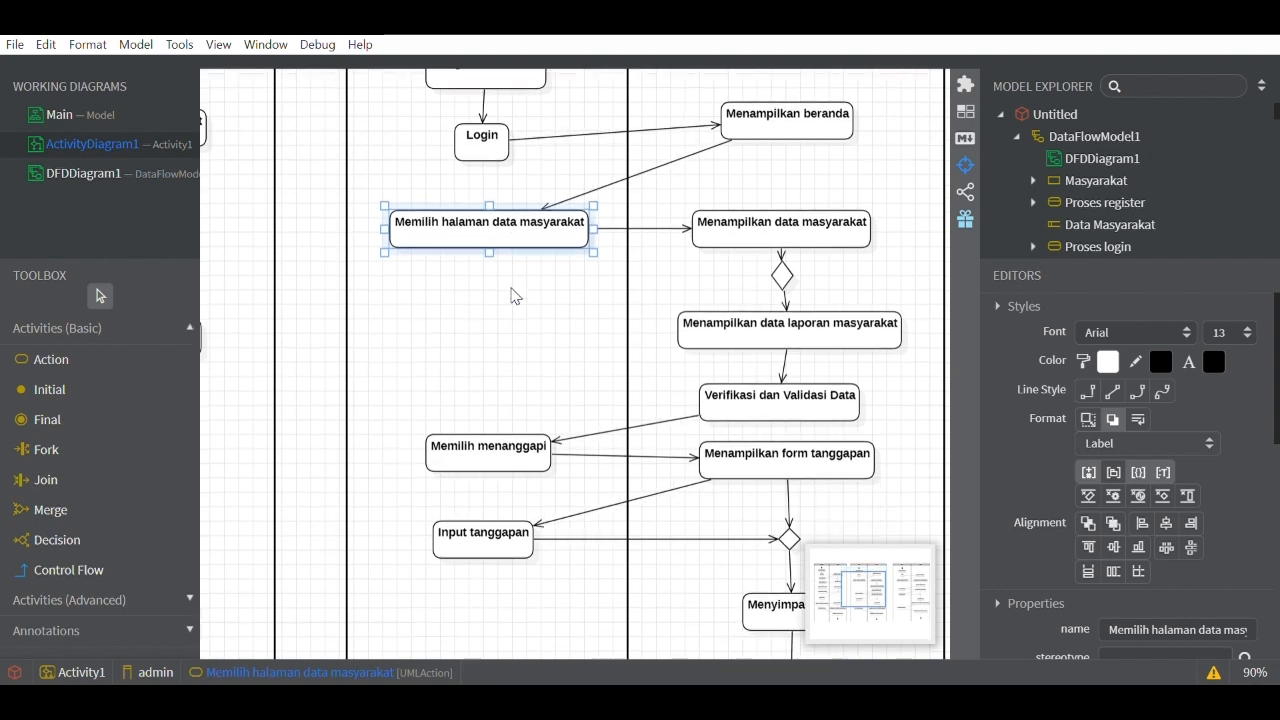
pyautogui.scroll(-1, 790, 240)
pyautogui.scroll(1, 786, 240)
pyautogui.hscroll(1, 786, 240)
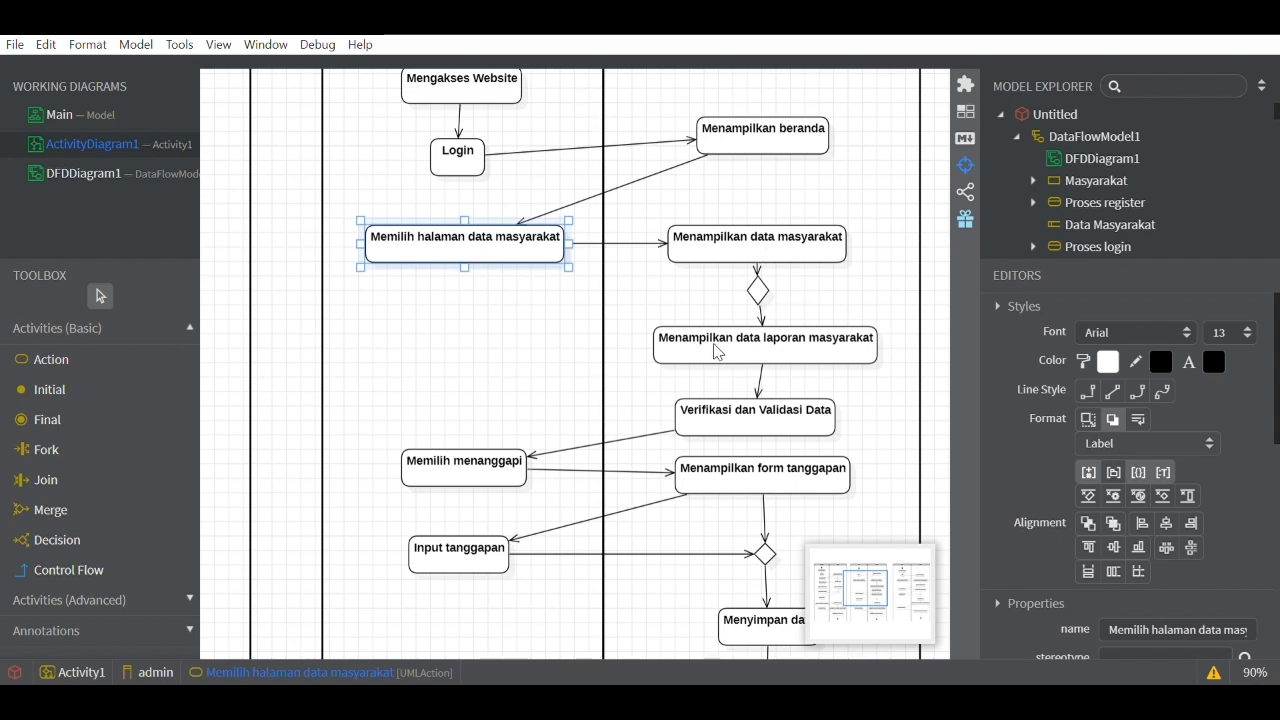
pyautogui.scroll(-2, 718, 351)
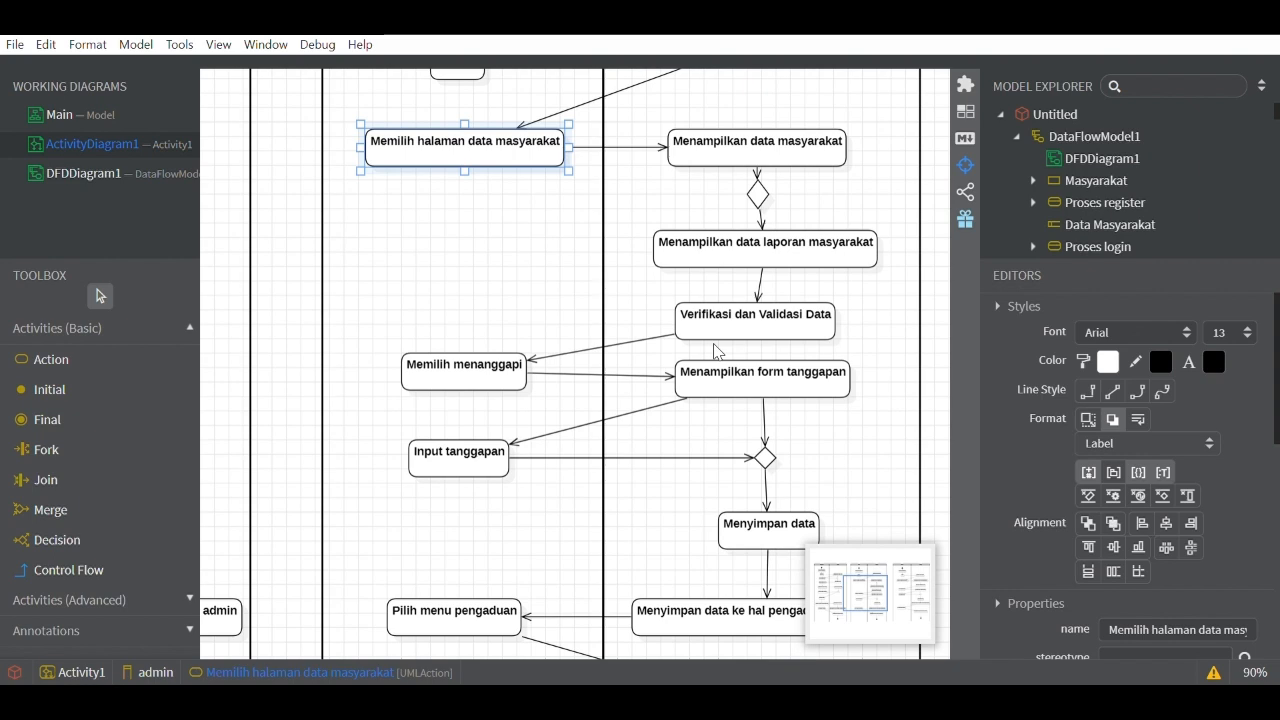
pyautogui.scroll(-1, 737, 222)
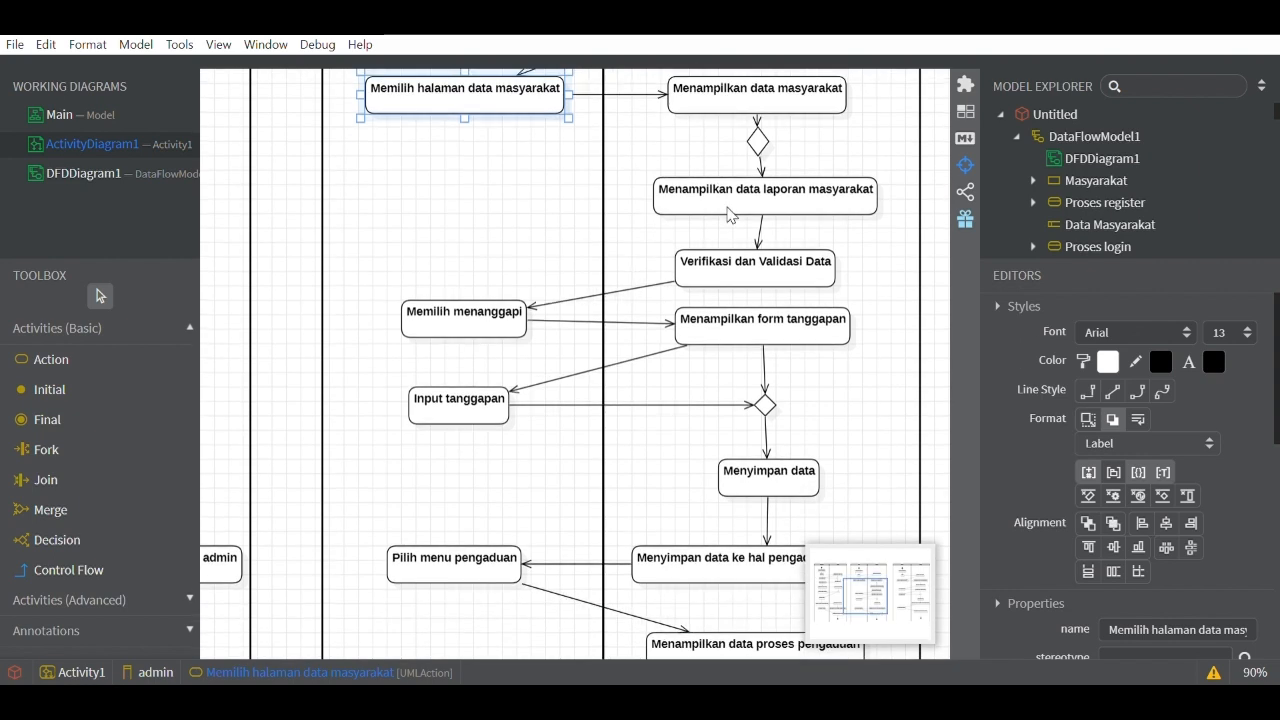
pyautogui.scroll(5, 730, 215)
pyautogui.scroll(-5, 588, 388)
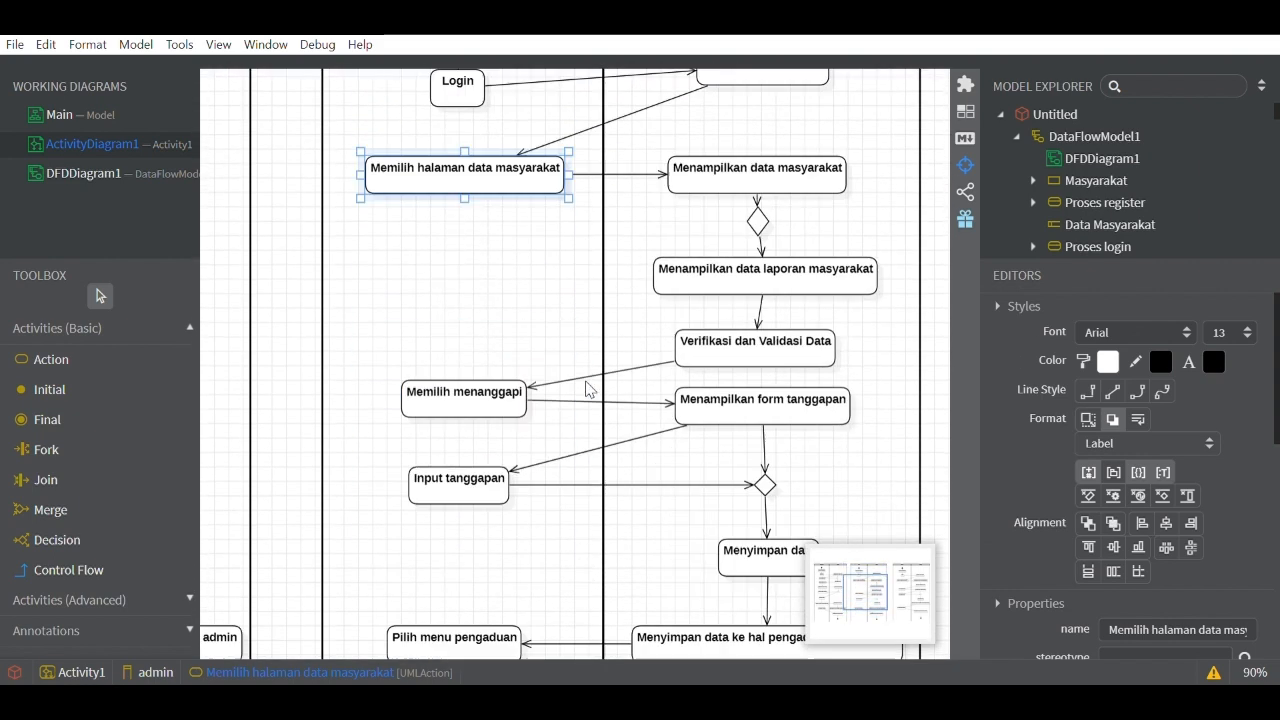
pyautogui.click(757, 287)
pyautogui.scroll(4, 757, 287)
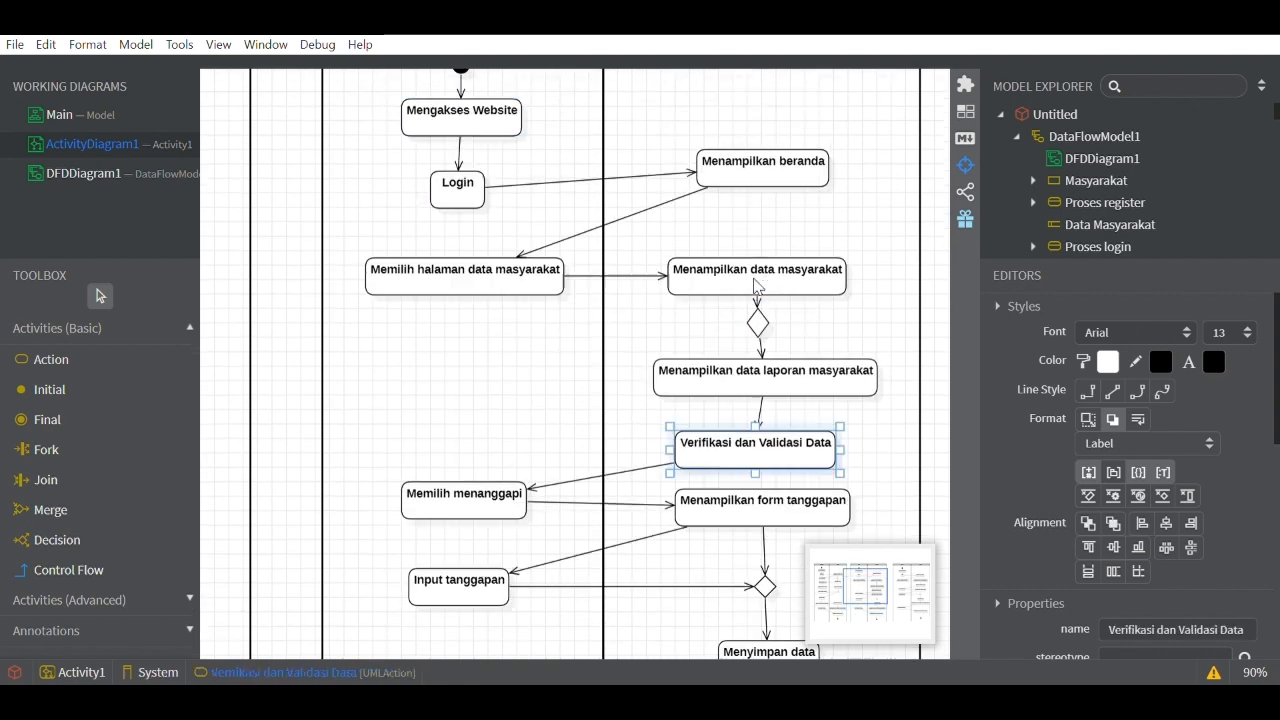
pyautogui.scroll(-5, 757, 287)
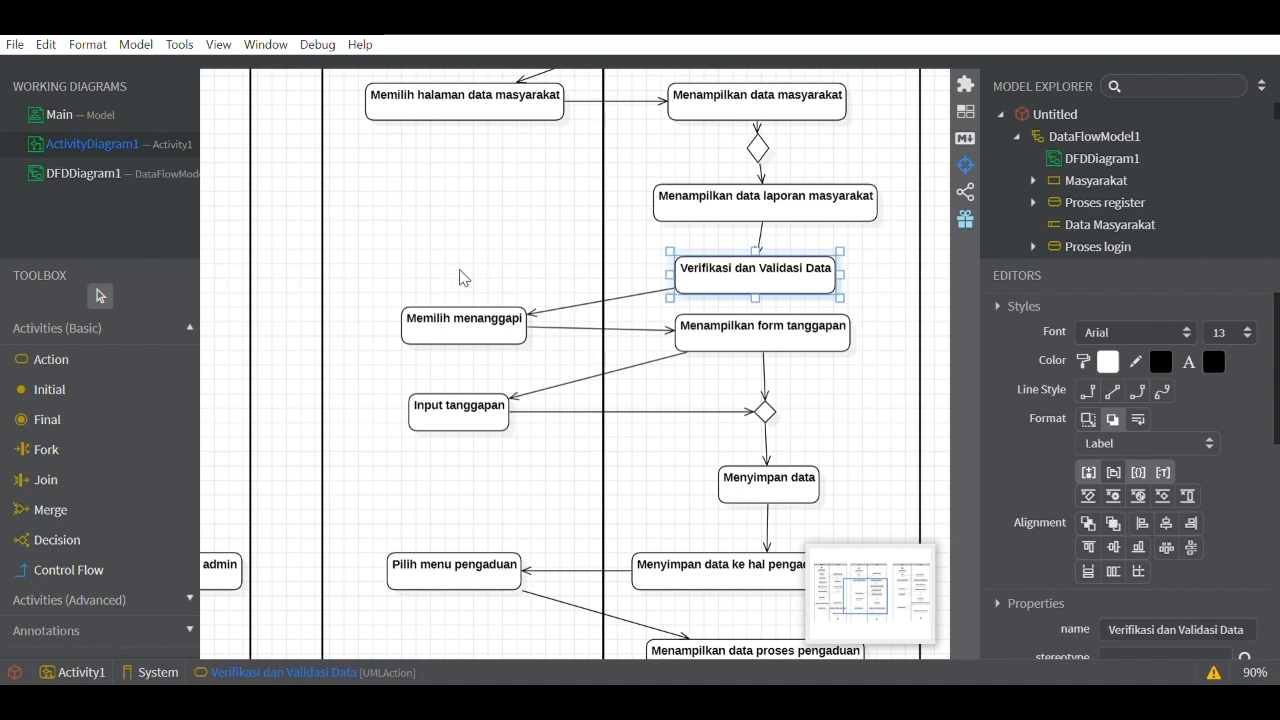
# Step: Trace the admin response from Memilih menanggapi through Menampilkan form tanggapan to Input tanggapan
pyautogui.click(463, 330)
pyautogui.scroll(-1, 463, 331)
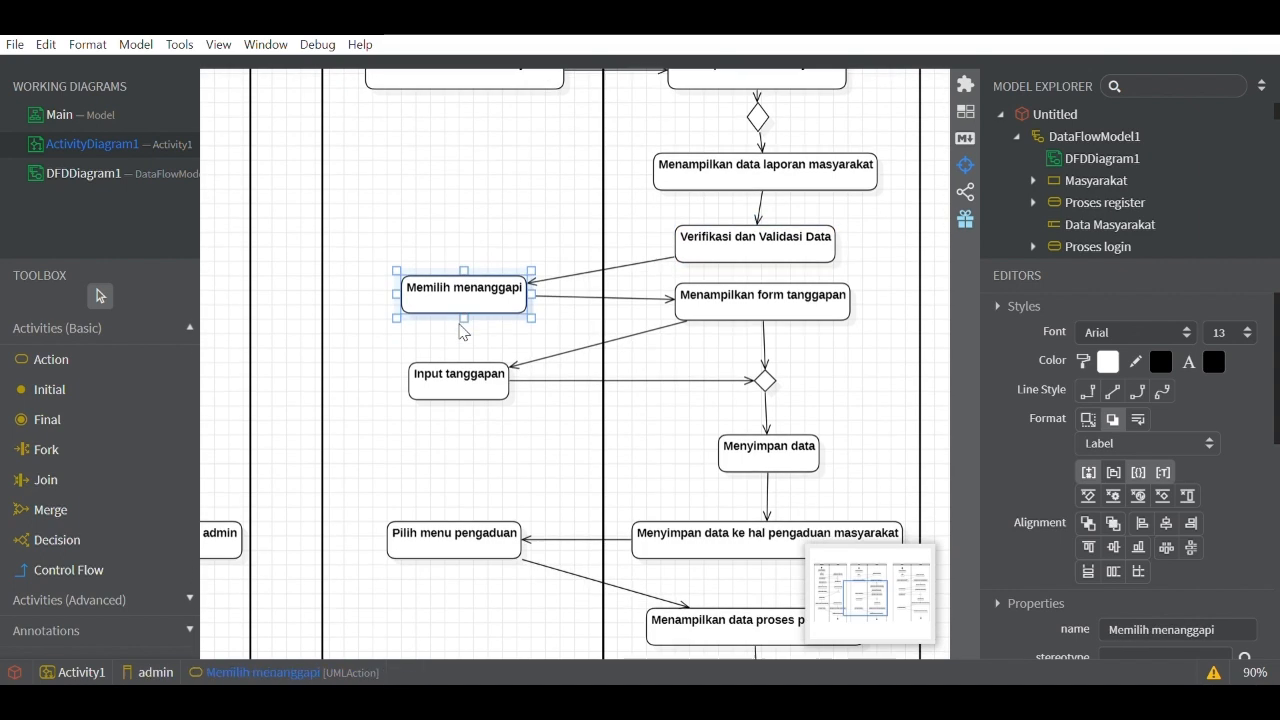
pyautogui.scroll(-1, 540, 302)
pyautogui.click(719, 293)
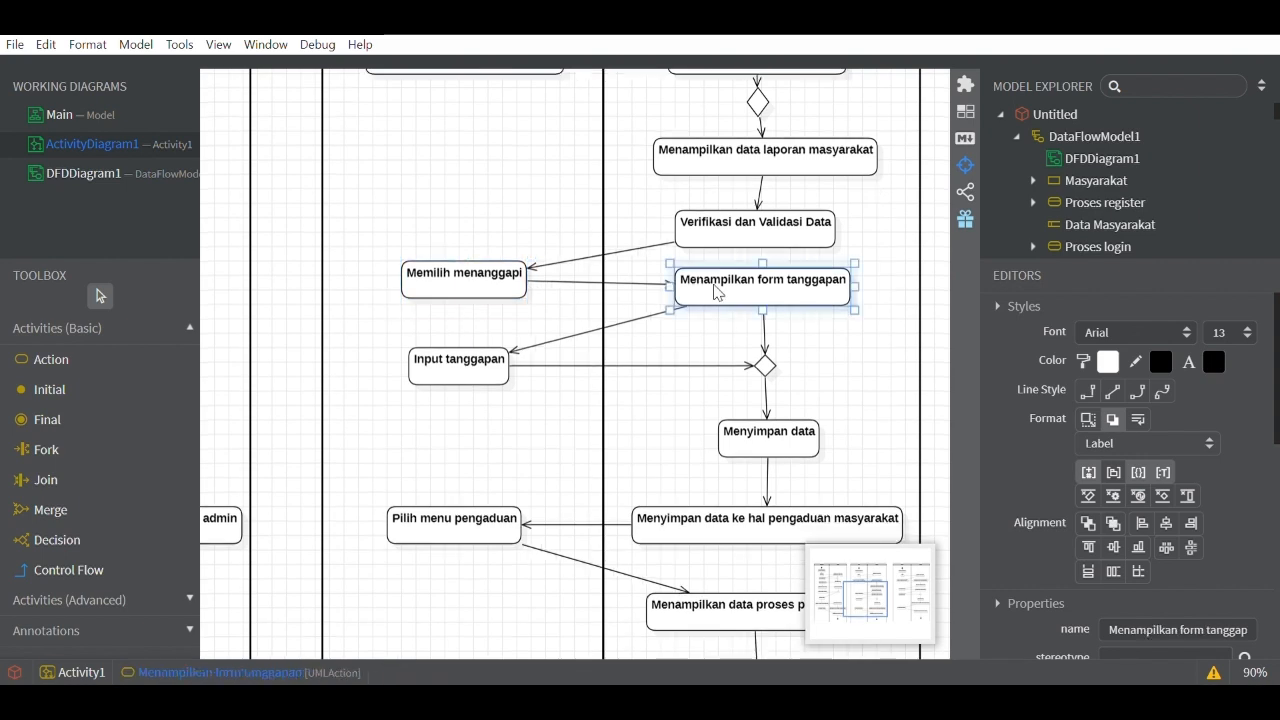
pyautogui.scroll(-2, 715, 292)
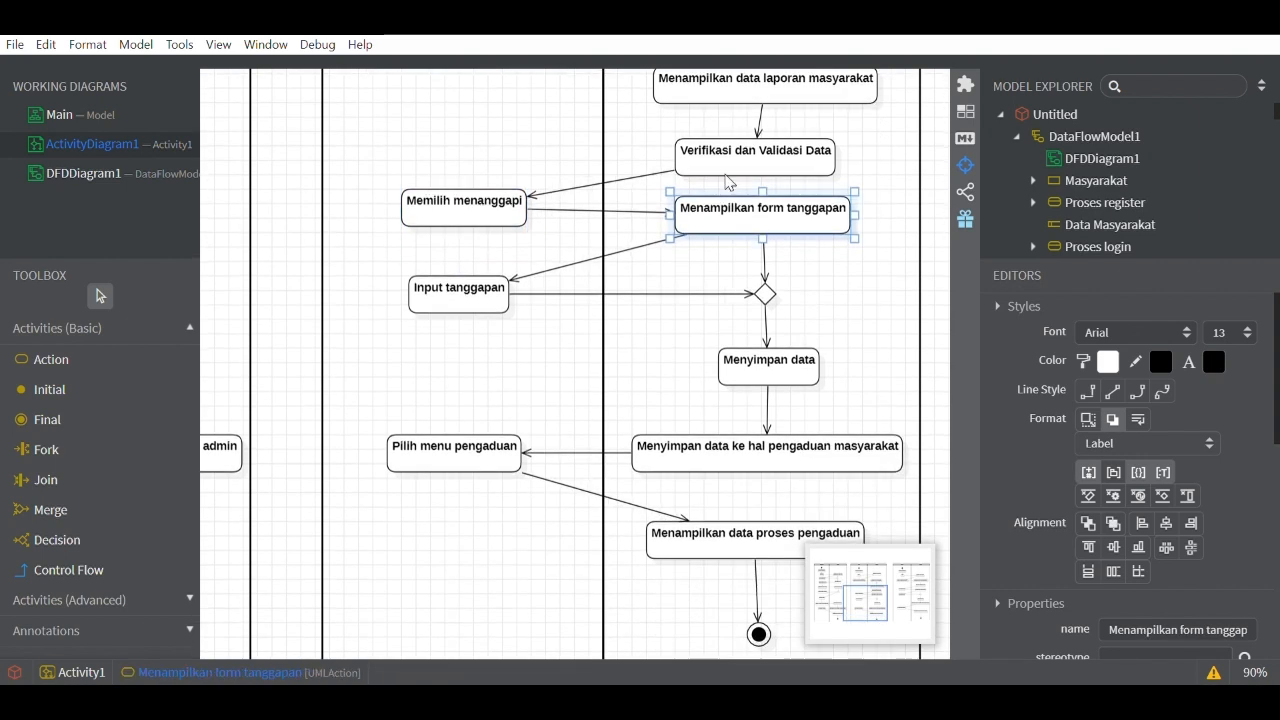
pyautogui.click(474, 289)
pyautogui.scroll(-1, 474, 289)
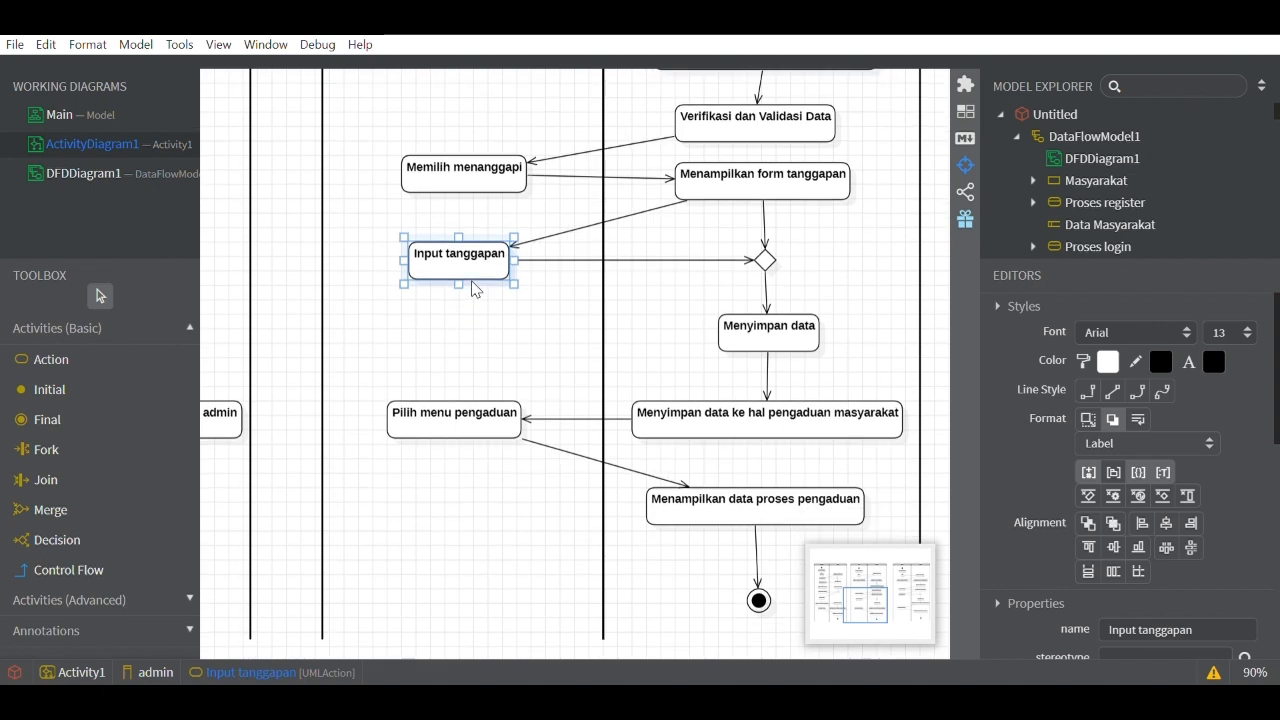
pyautogui.scroll(-2, 474, 289)
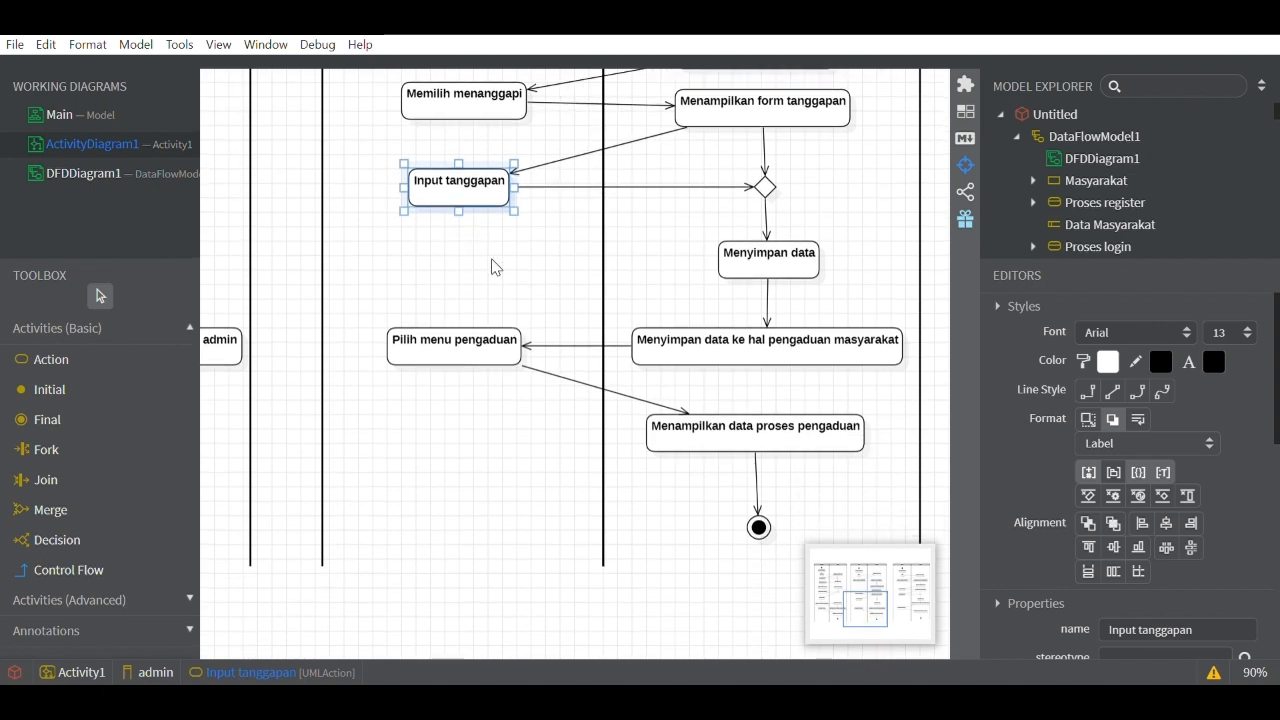
# Step: Follow the flow from the decision node beside Input tanggapan through Menyimpan data and Pilih menu pengaduan to Menampilkan data proses pengaduan
pyautogui.click(766, 190)
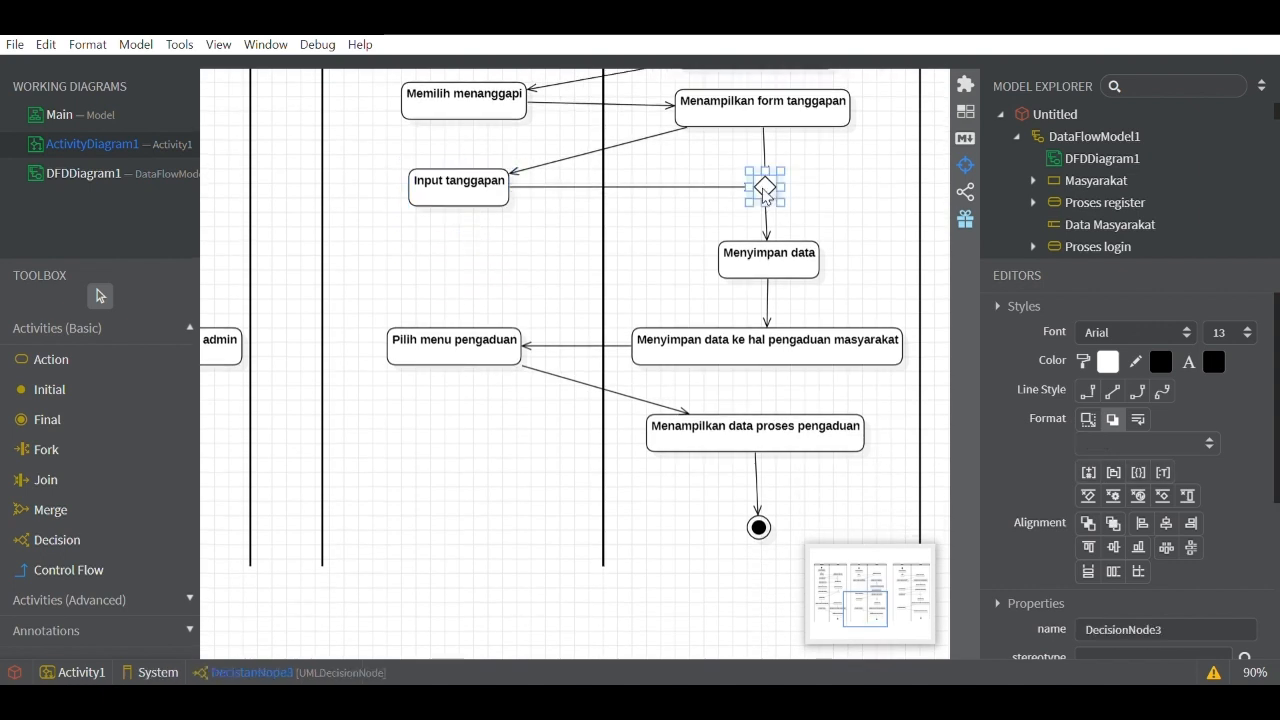
pyautogui.click(454, 196)
pyautogui.click(782, 269)
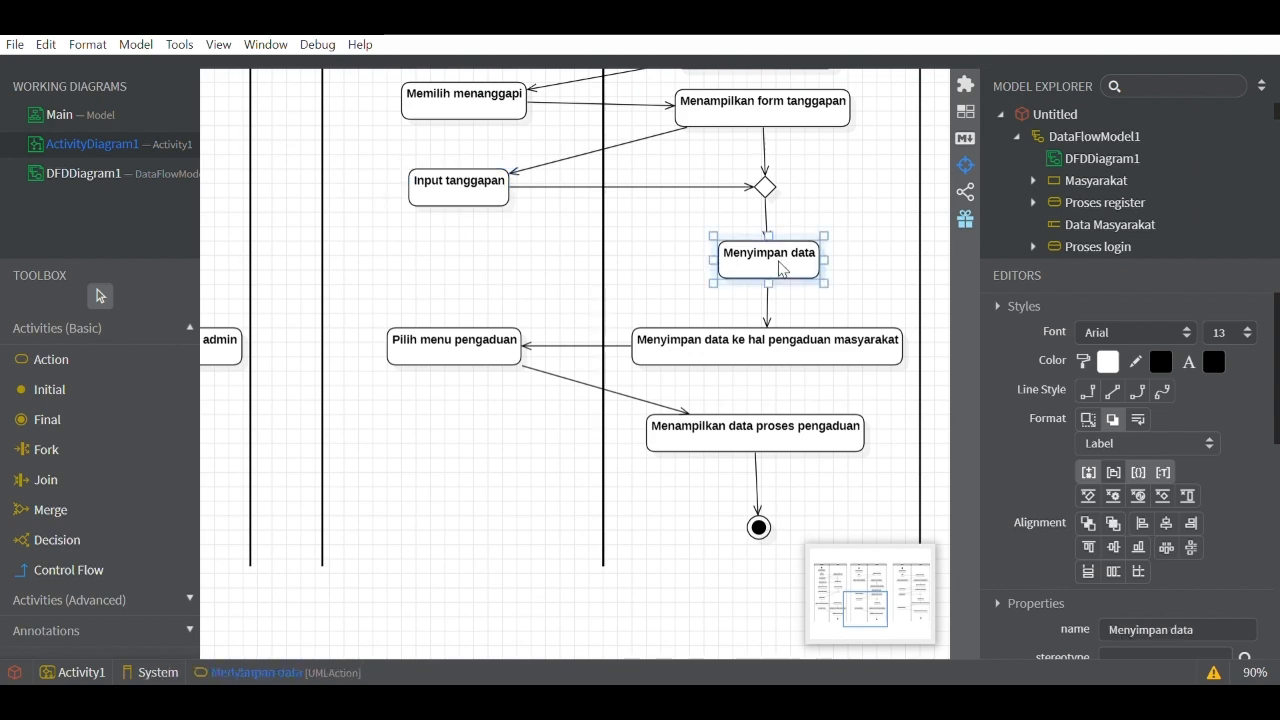
pyautogui.click(458, 355)
pyautogui.scroll(-2, 458, 357)
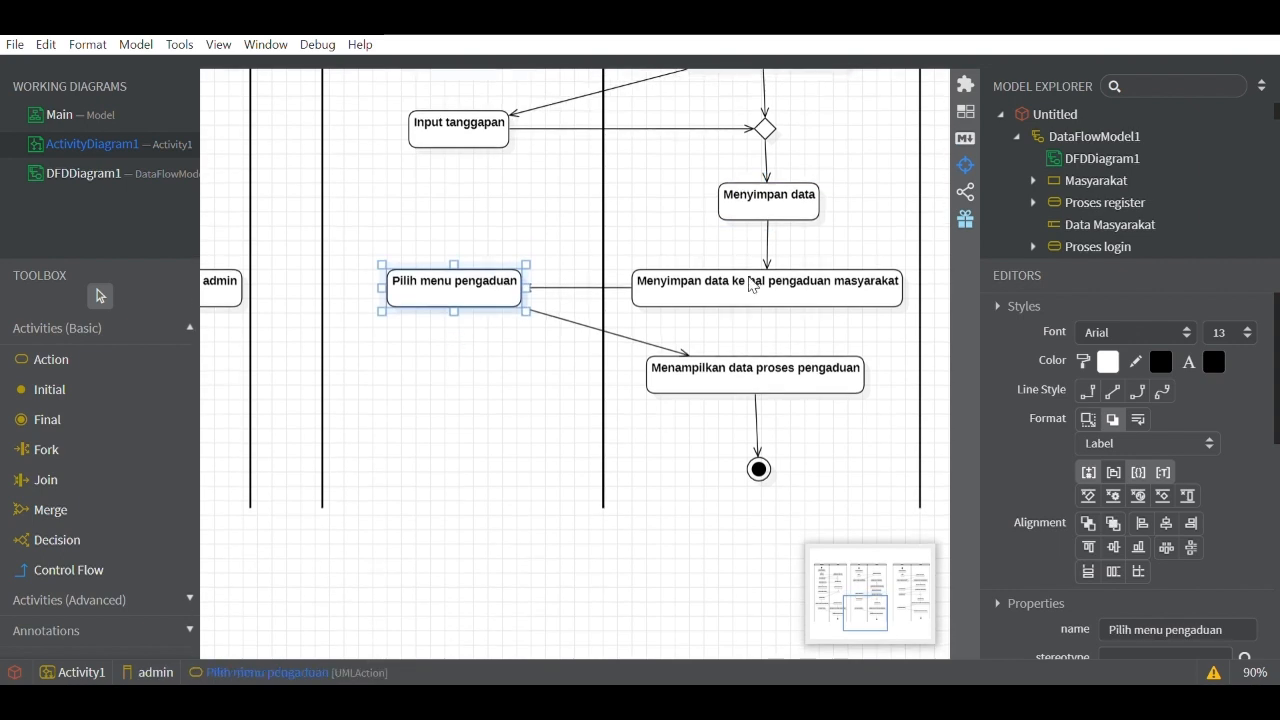
pyautogui.click(706, 385)
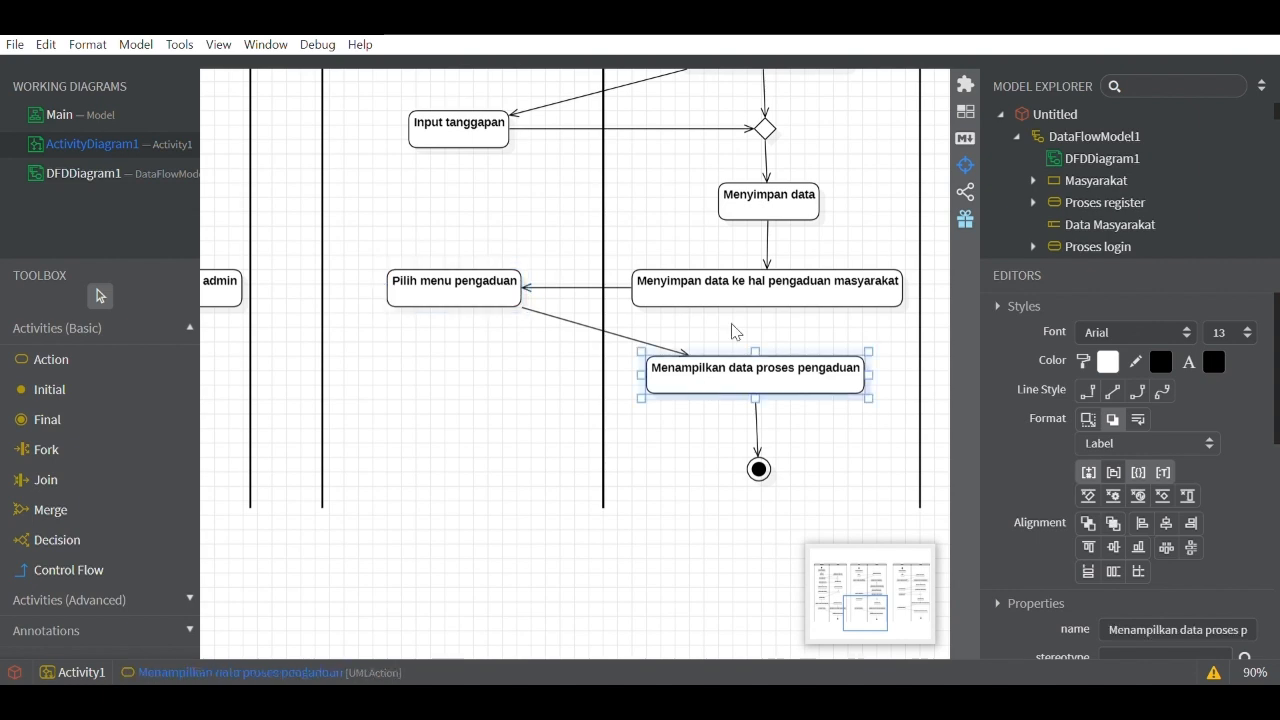
# Step: Review the link from Menyimpan data to Menyimpan data ke hal pengaduan masyarakat in the admin flow
pyautogui.scroll(4, 740, 318)
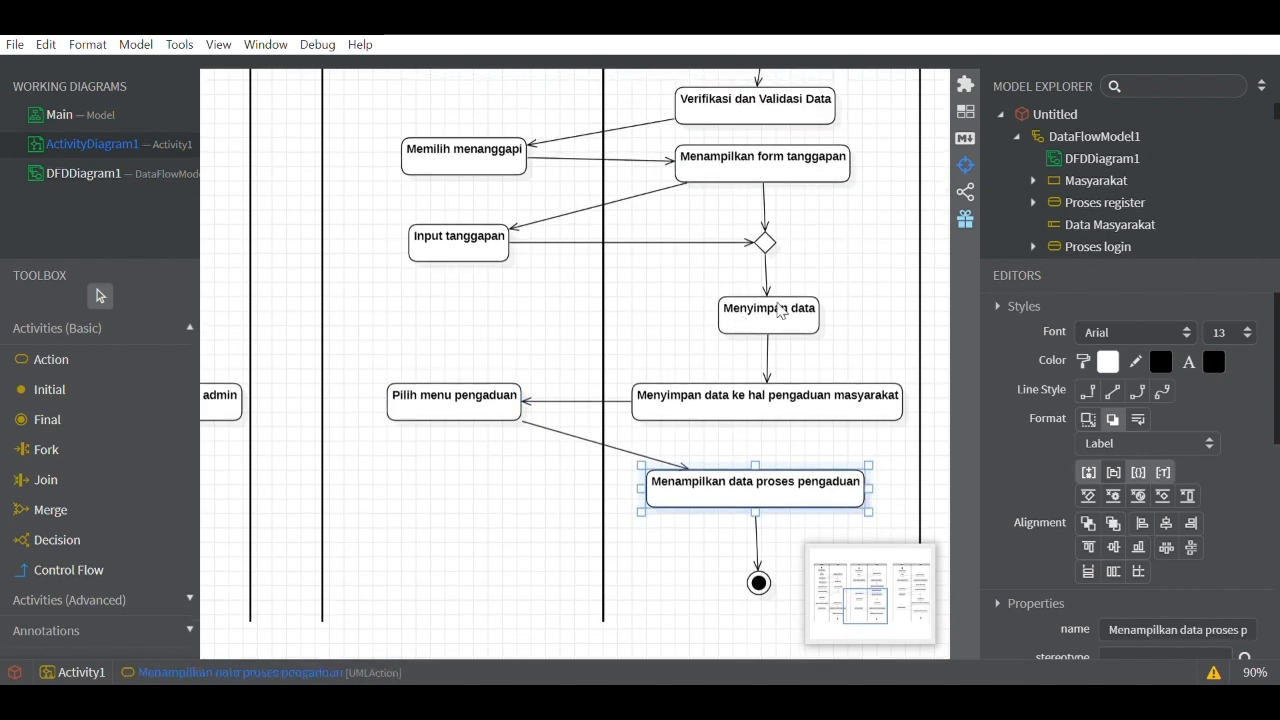
pyautogui.click(786, 323)
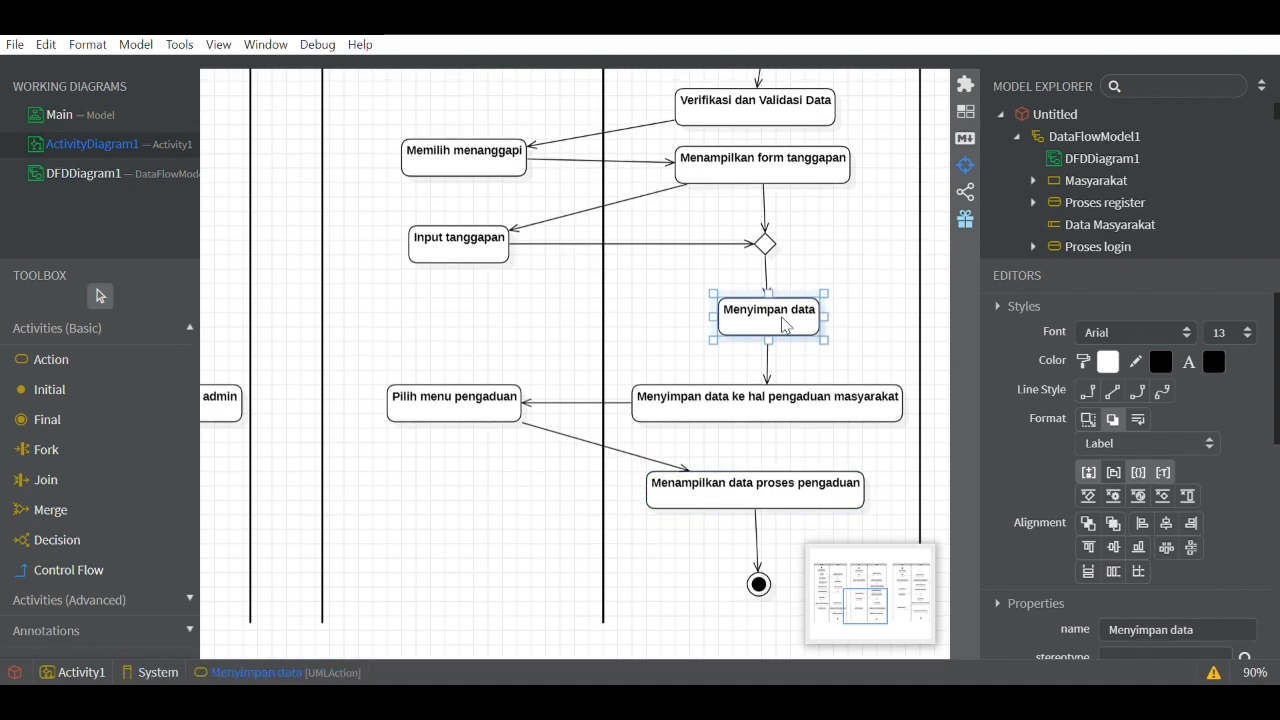
pyautogui.scroll(-2, 783, 323)
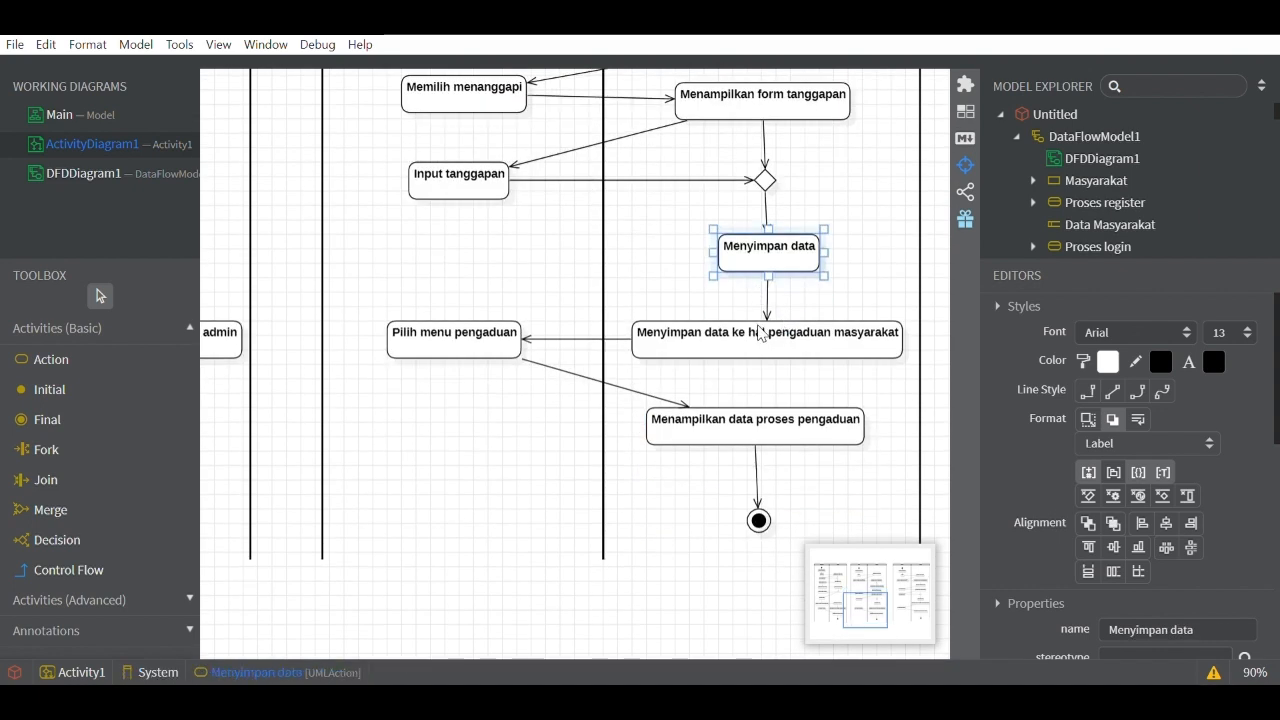
pyautogui.click(759, 340)
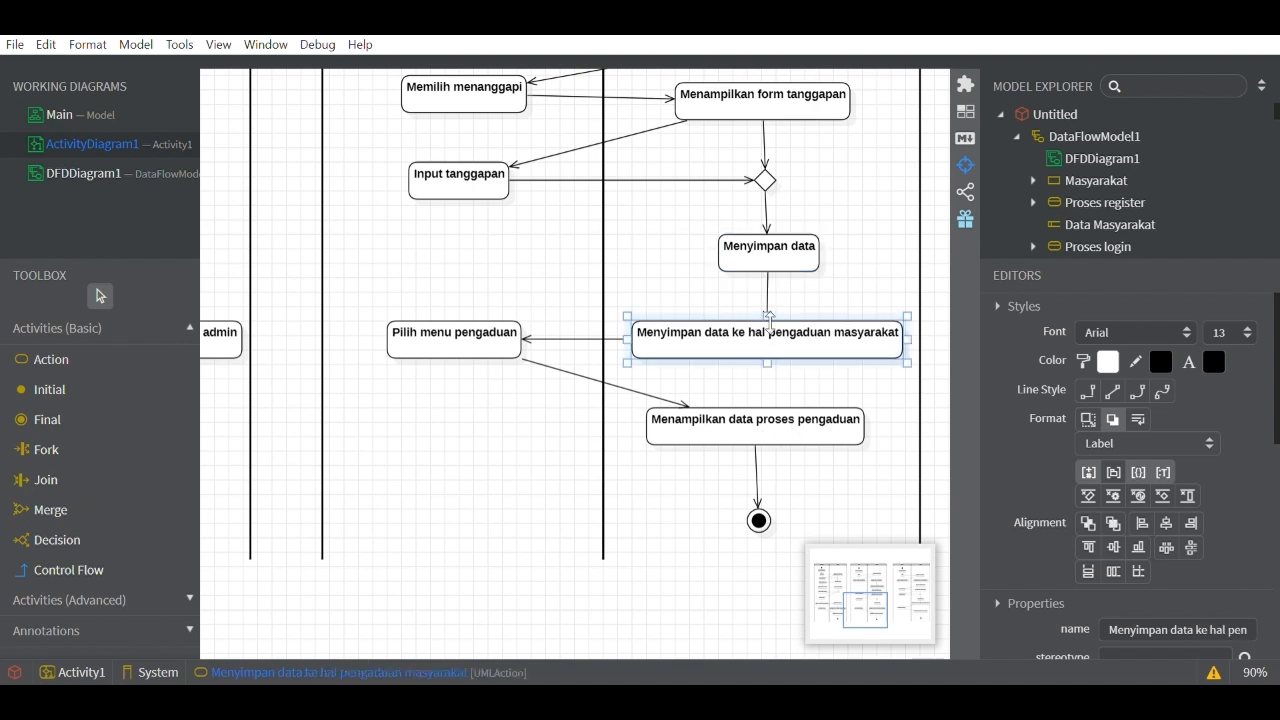
# Step: Look over the start of the Petugas activity flow beside the admin swimlanes, enlarged to 110%
pyautogui.hscroll(1, 707, 352)
pyautogui.hscroll(1, 707, 352)
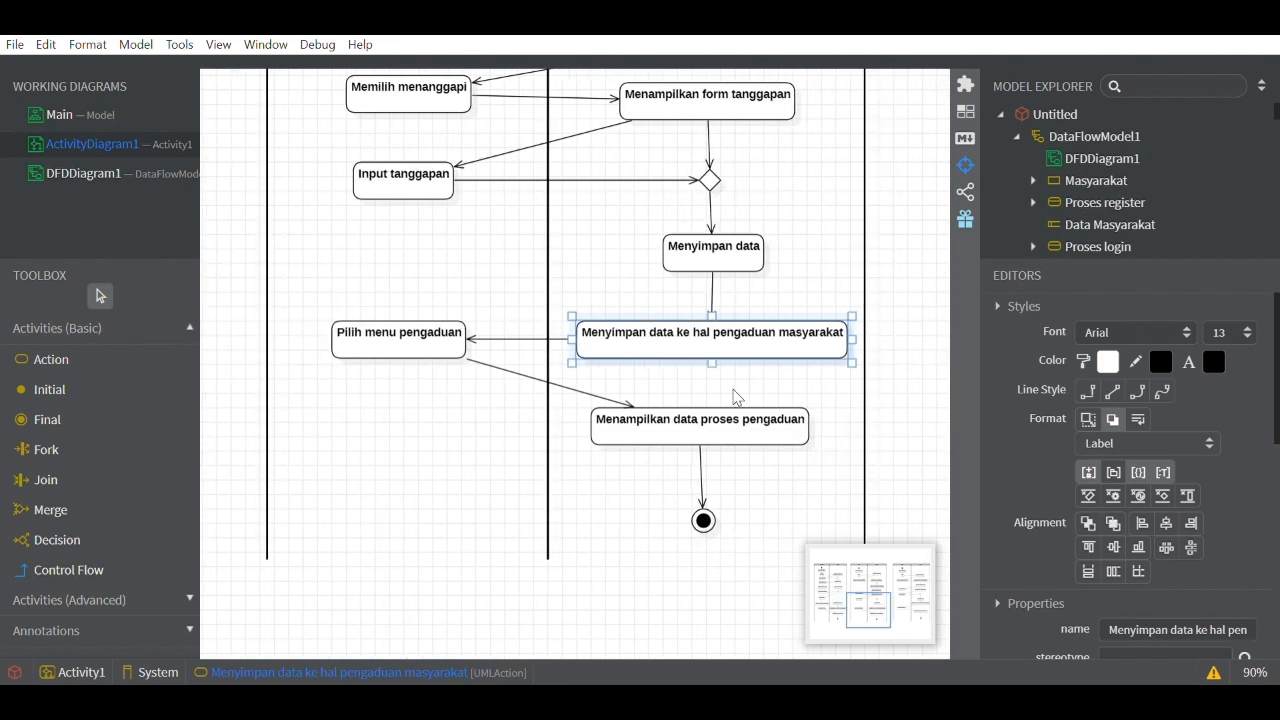
pyautogui.scroll(-3, 735, 398)
pyautogui.scroll(6, 735, 398)
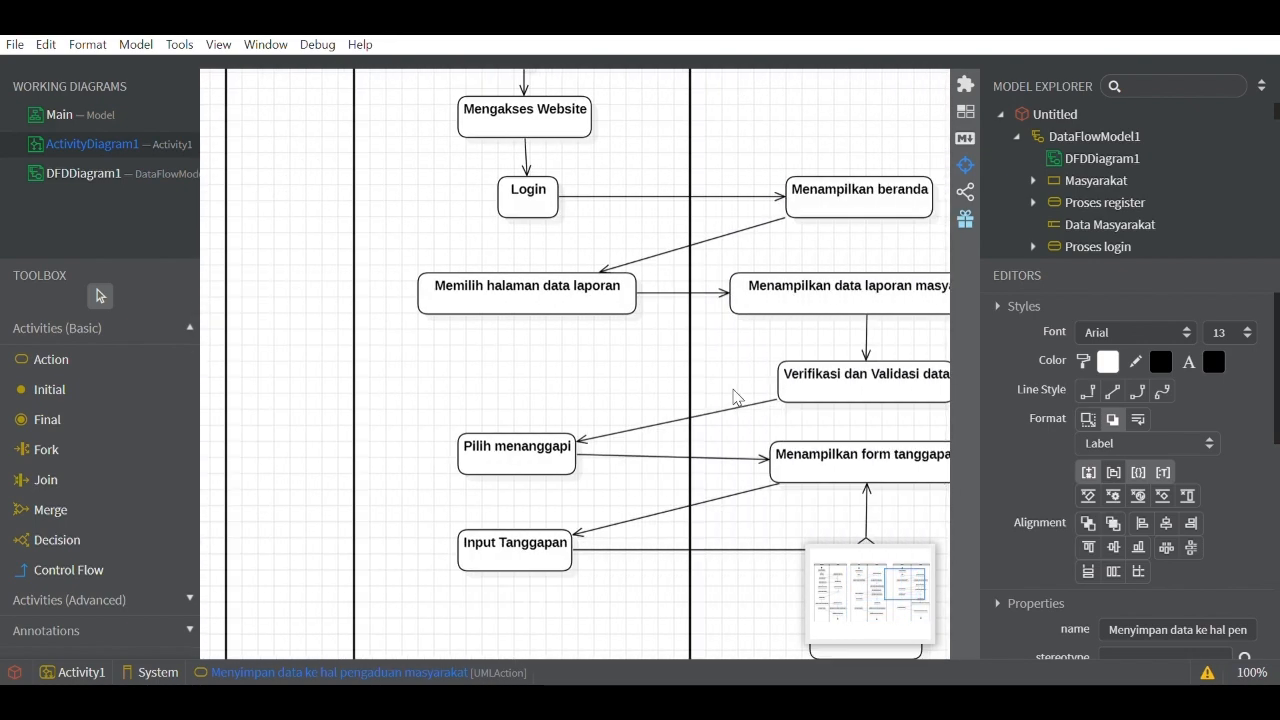
pyautogui.scroll(-5, 735, 398)
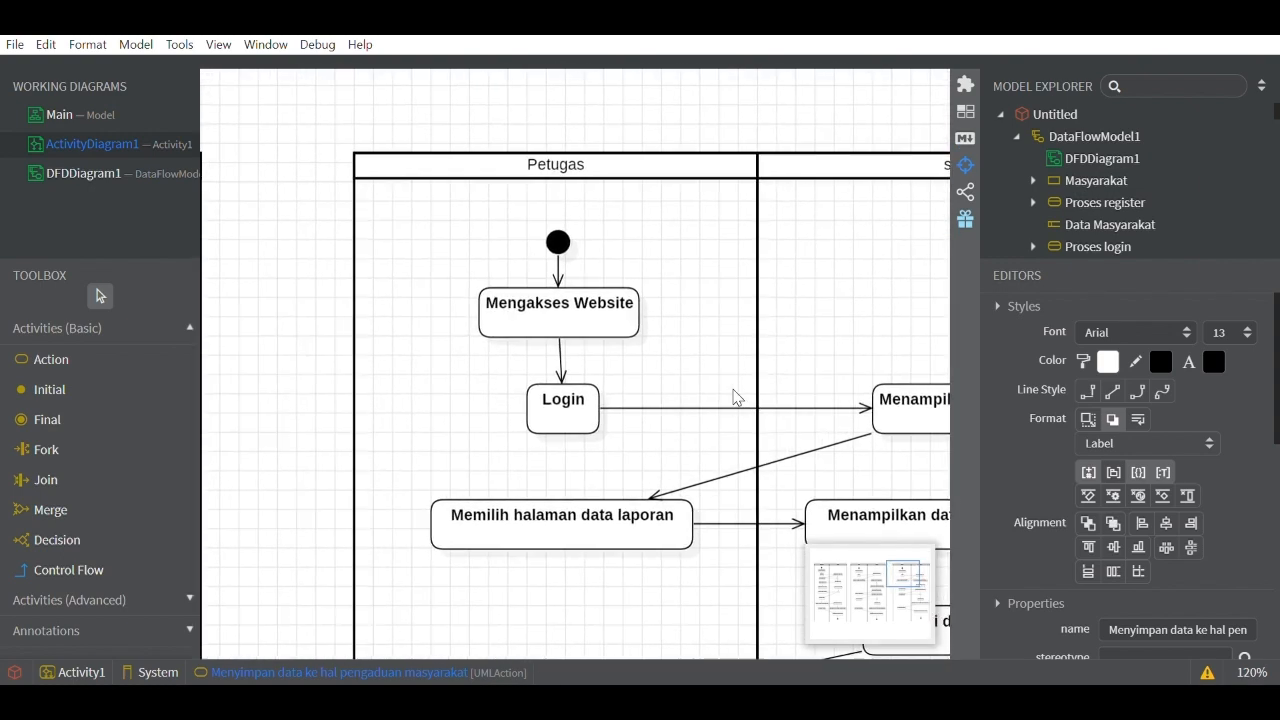
pyautogui.scroll(3, 735, 398)
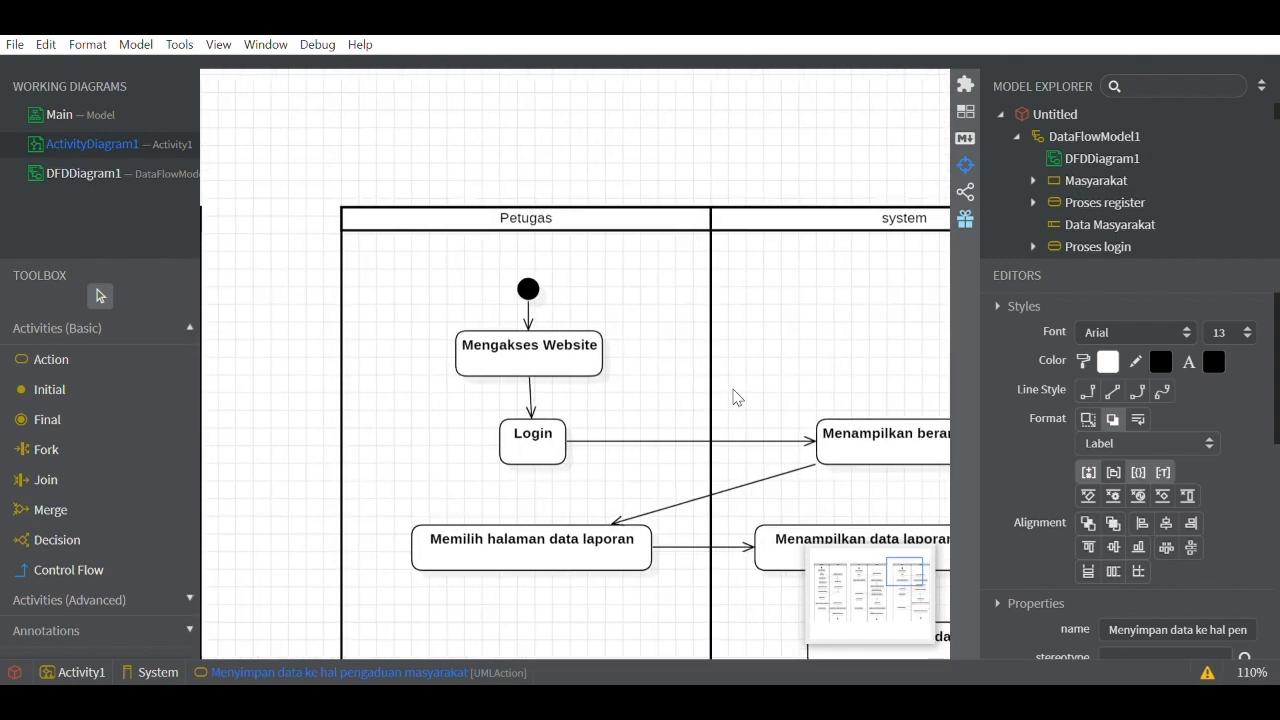
pyautogui.scroll(3, 735, 398)
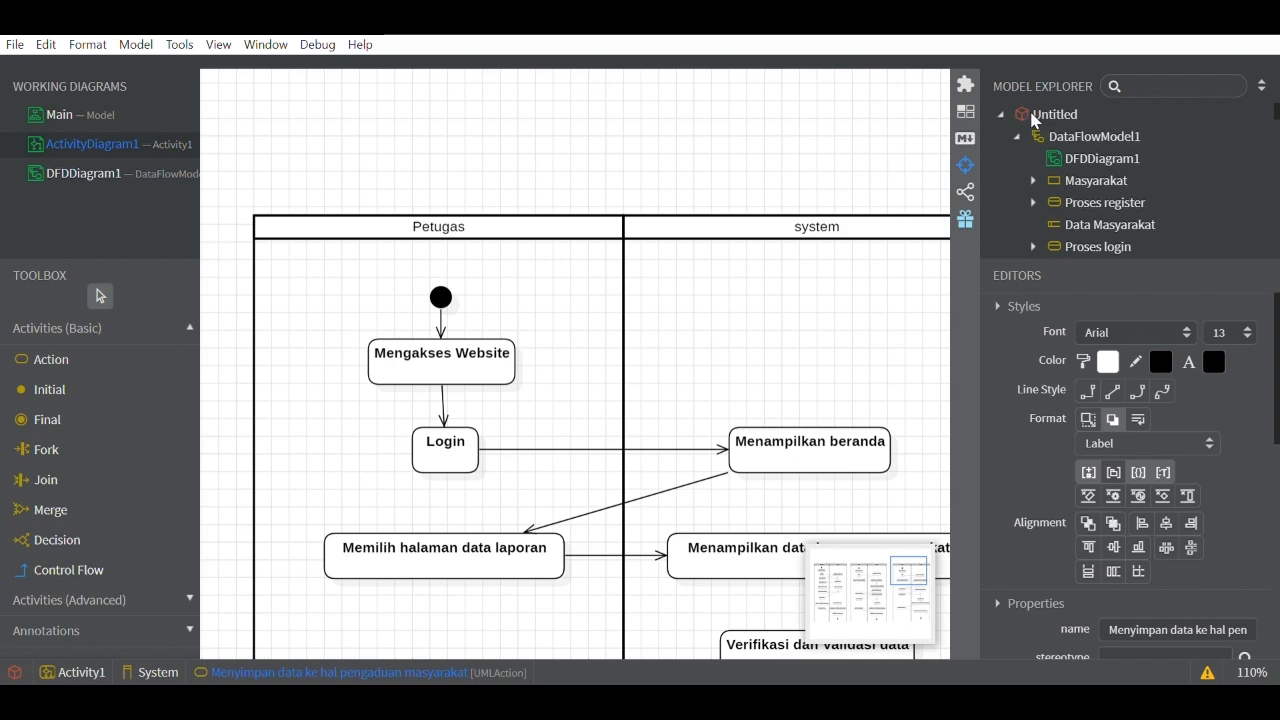
pyautogui.scroll(-2, 630, 245)
pyautogui.scroll(1, 630, 245)
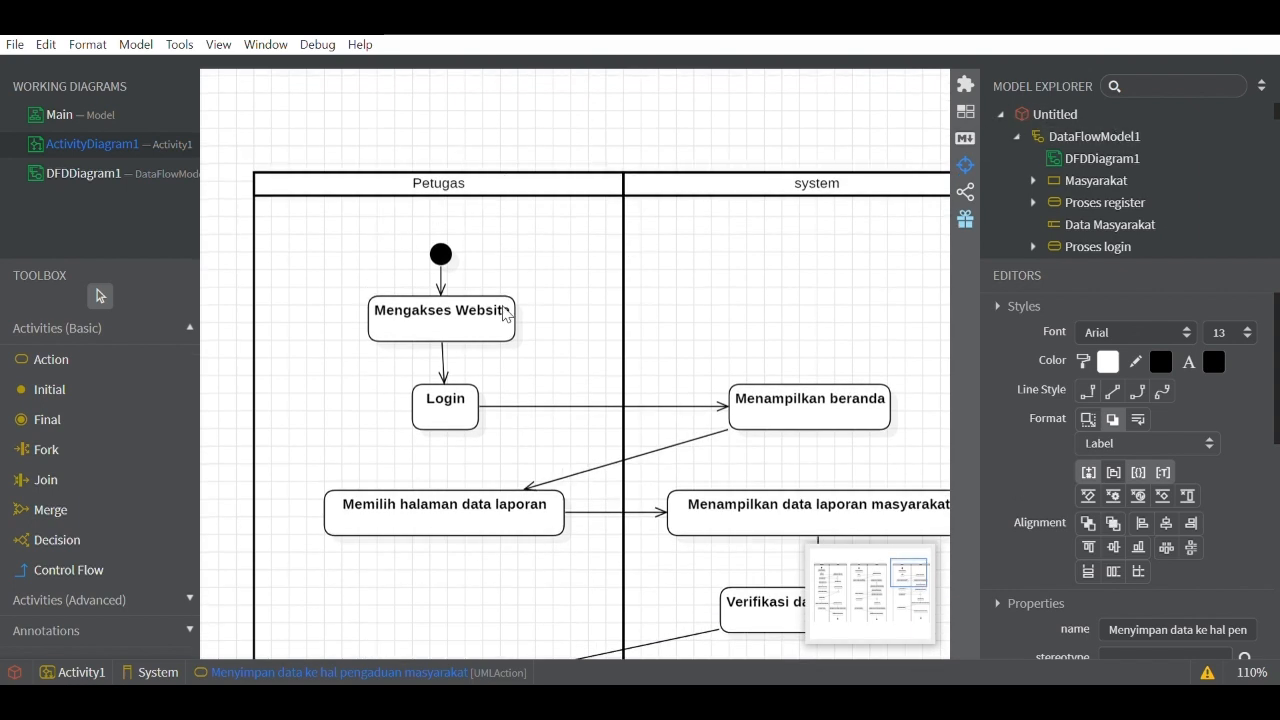
# Step: Trace the start of the Petugas activity flow from Mengakses Website through Login to Menampilkan beranda
pyautogui.scroll(-4, 551, 329)
pyautogui.scroll(2, 550, 335)
pyautogui.scroll(1, 550, 335)
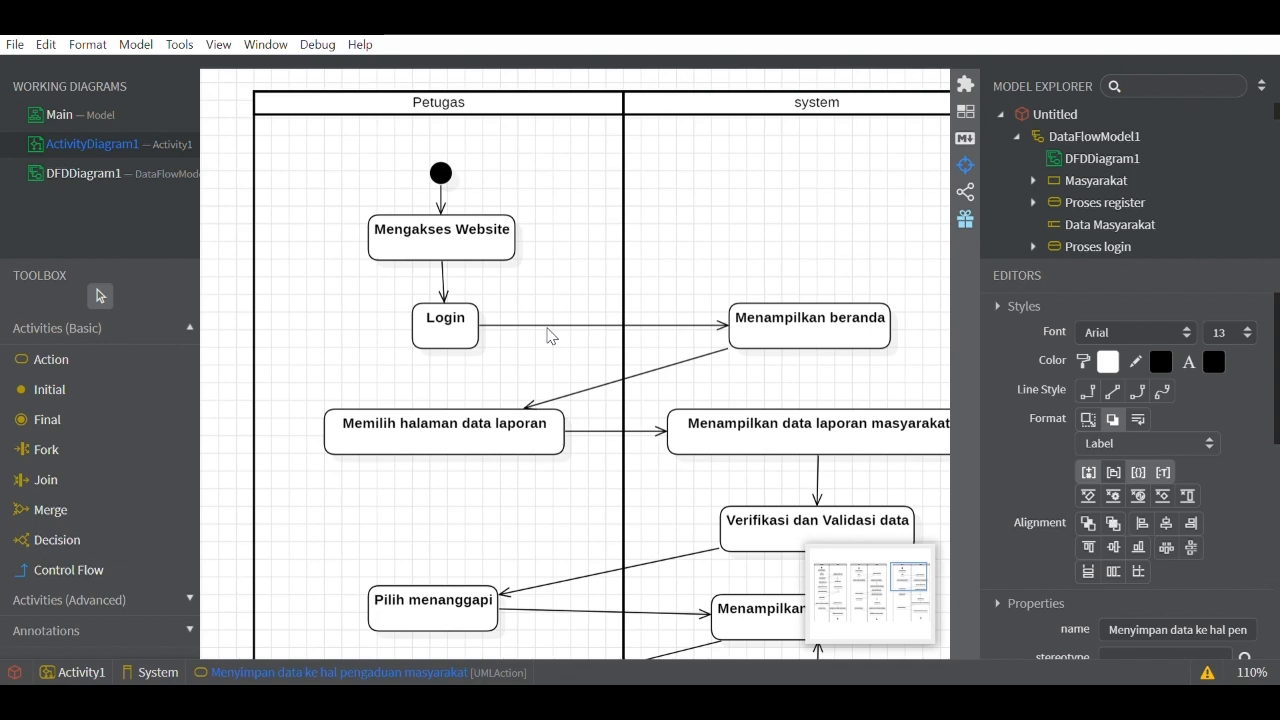
pyautogui.scroll(-3, 437, 356)
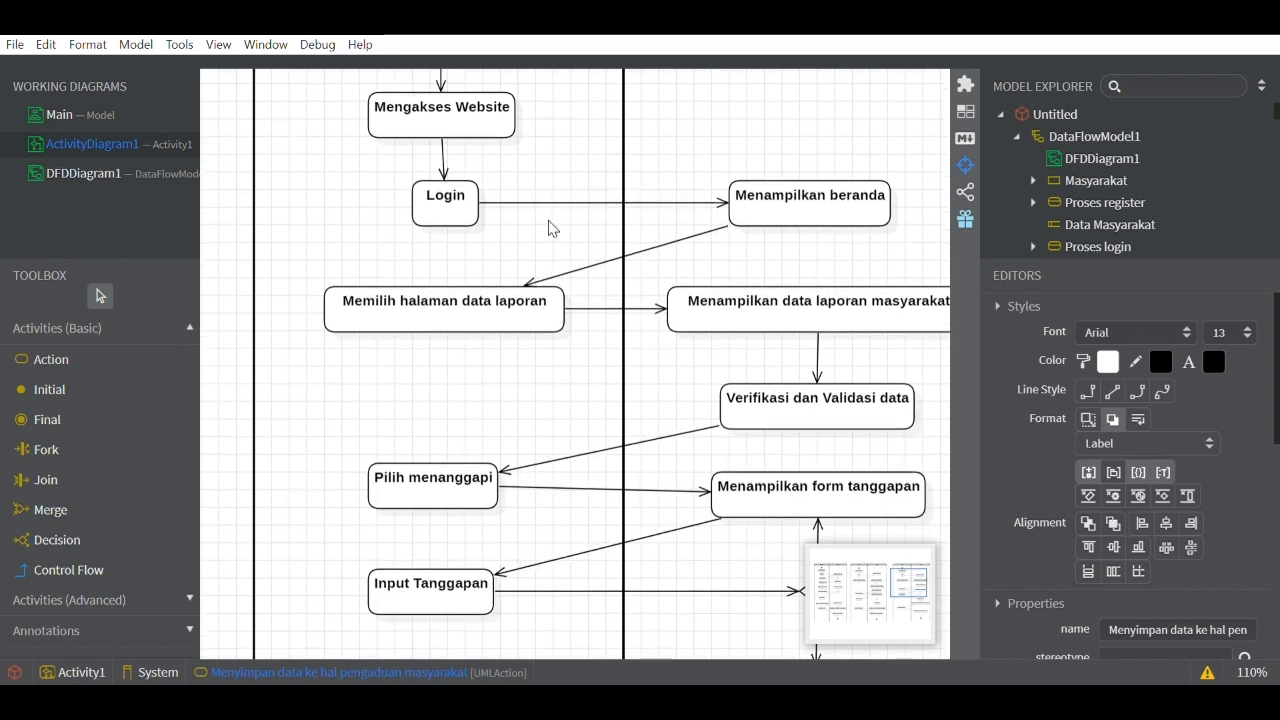
pyautogui.click(463, 212)
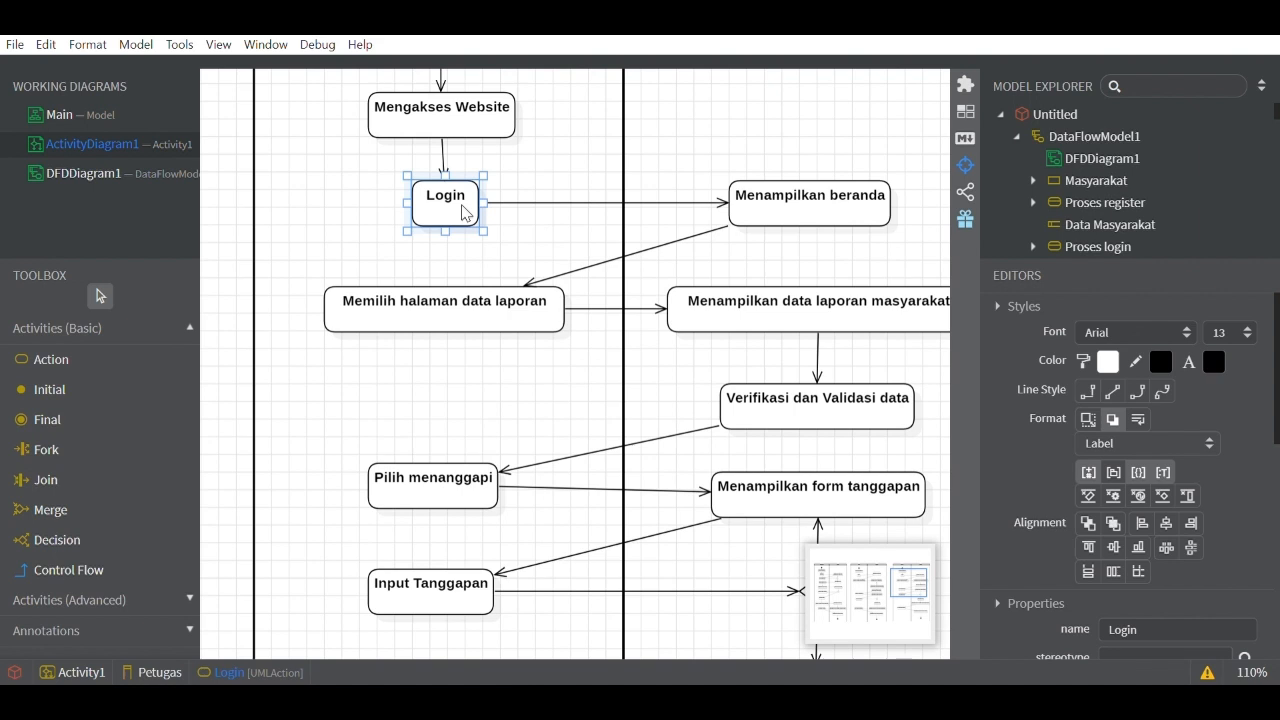
pyautogui.click(785, 213)
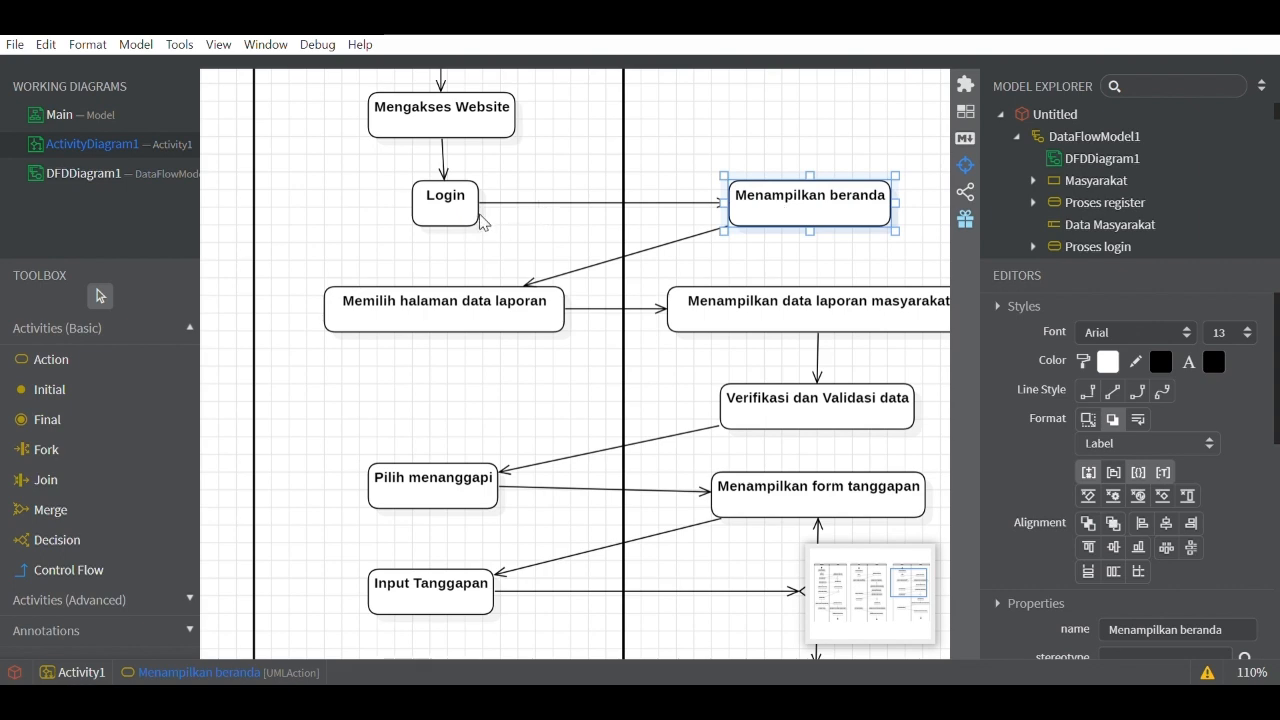
pyautogui.hscroll(1, 537, 302)
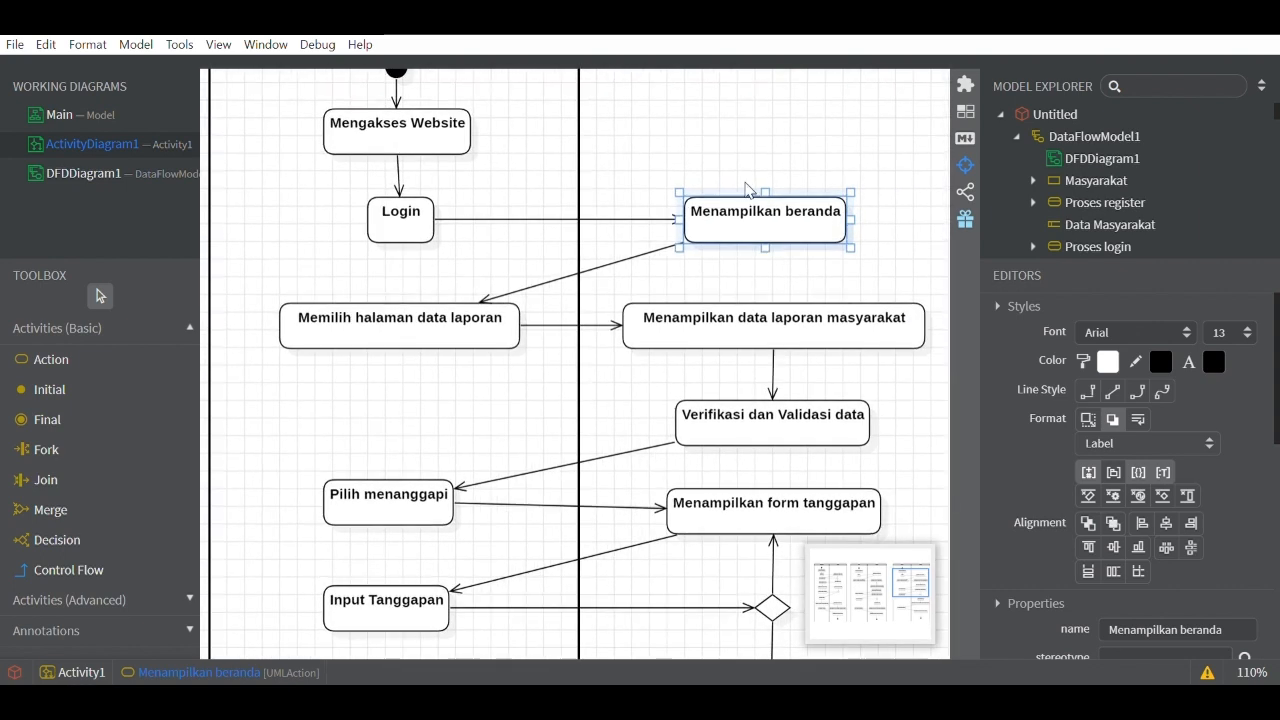
# Step: Follow the Petugas flow from Memilih halaman data laporan through Menampilkan data laporan masyarakat to Verifikasi dan Validasi data
pyautogui.click(414, 324)
pyautogui.scroll(4, 412, 324)
pyautogui.scroll(-3, 410, 324)
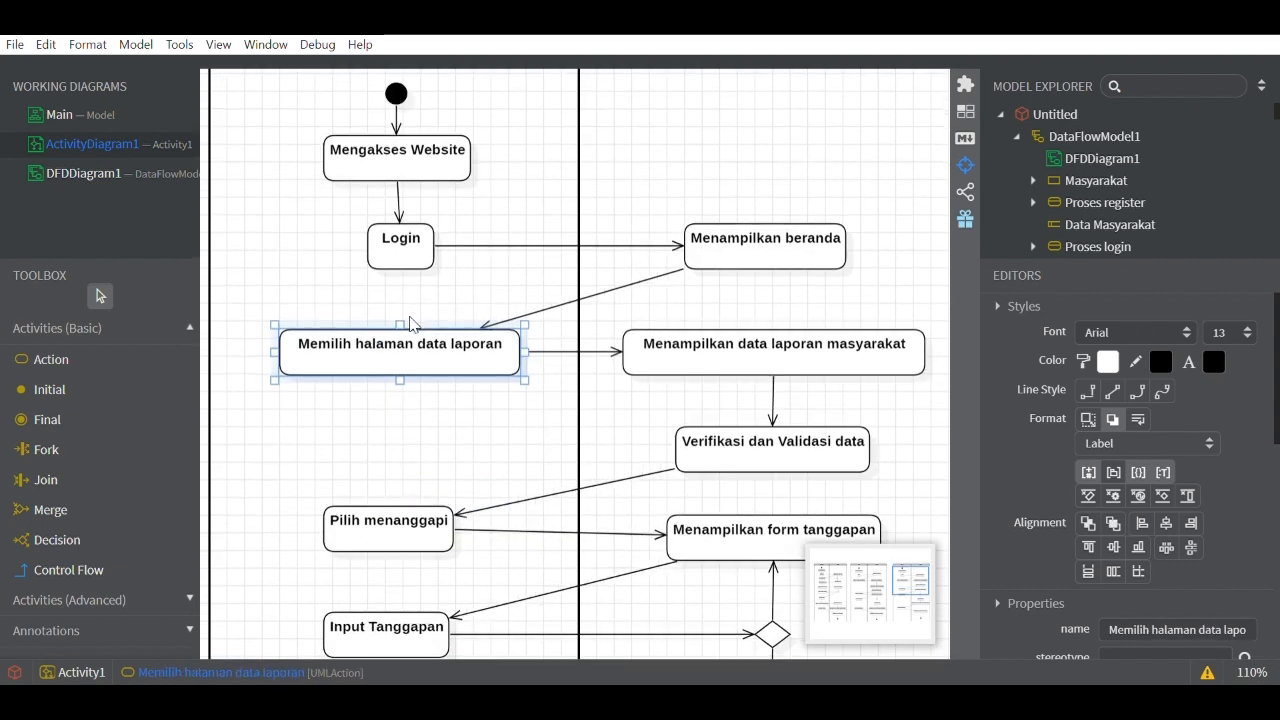
pyautogui.scroll(3, 410, 324)
pyautogui.scroll(-6, 412, 324)
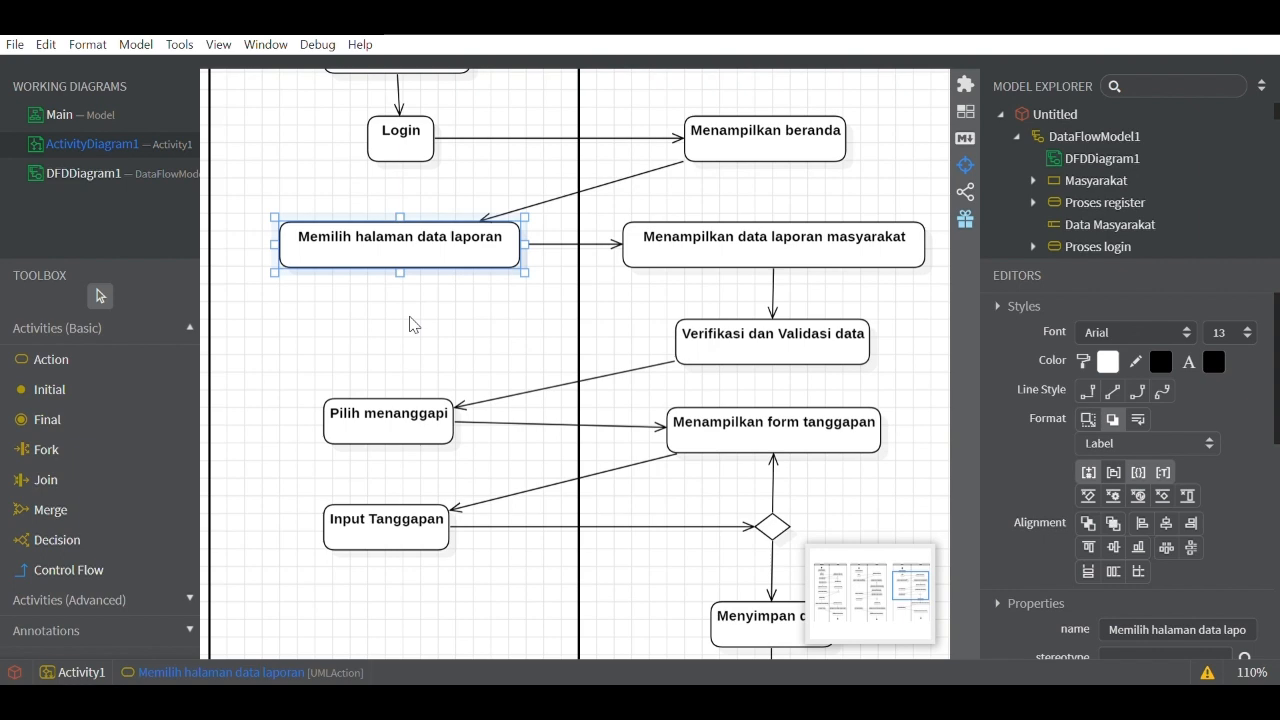
pyautogui.hscroll(3, 586, 294)
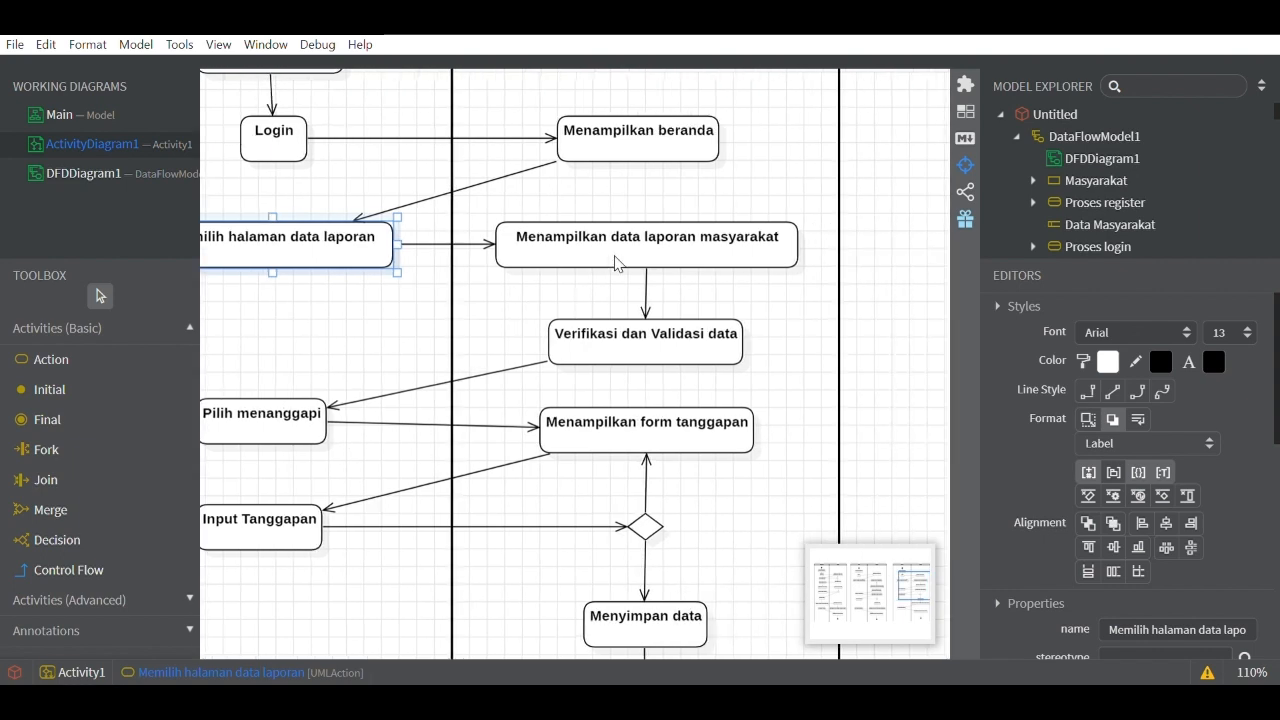
pyautogui.scroll(-3, 615, 263)
pyautogui.hscroll(-1, 615, 263)
pyautogui.hscroll(-1, 615, 263)
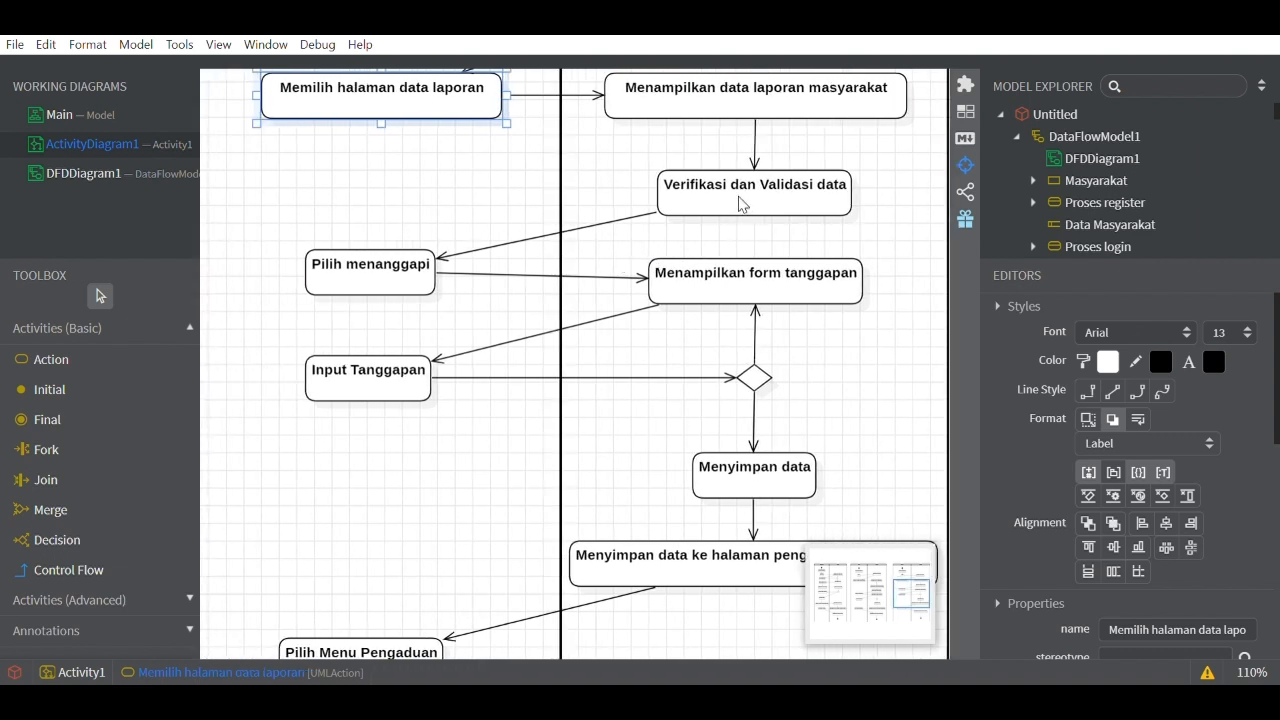
# Step: Trace the Petugas response from Pilih menanggapi through Menampilkan form tanggapan to Input Tanggapan
pyautogui.click(381, 284)
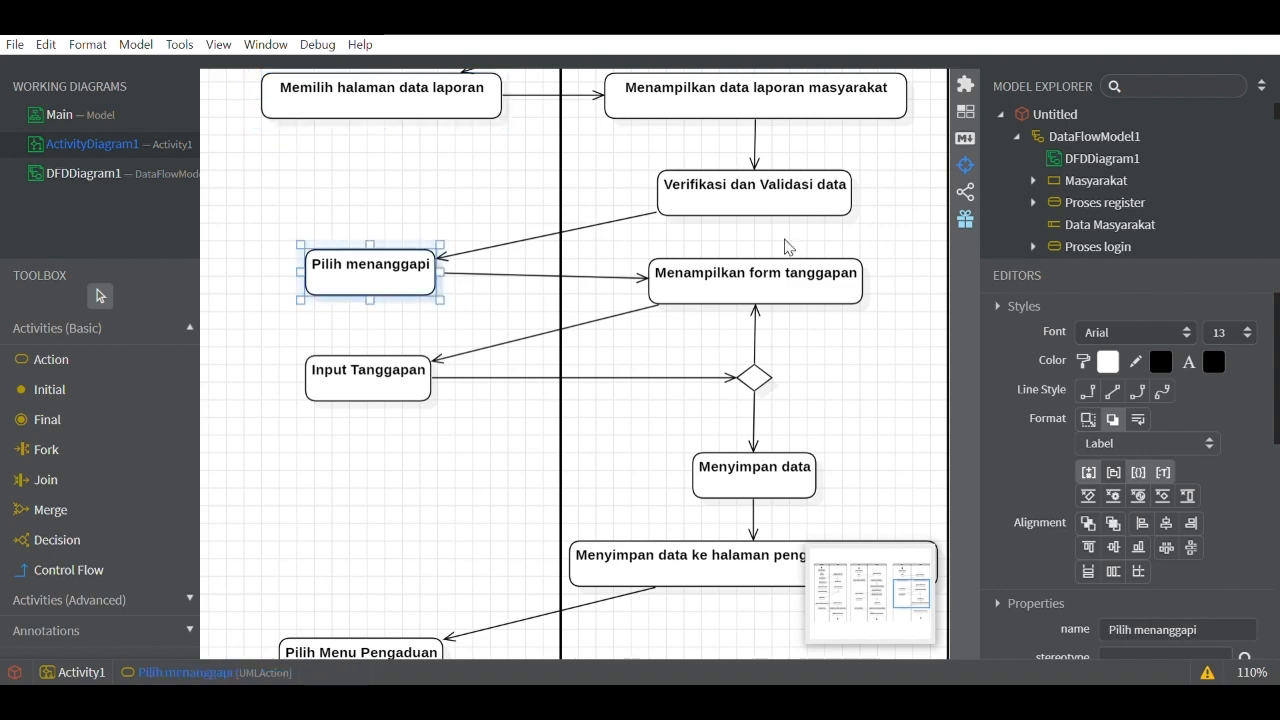
pyautogui.click(762, 276)
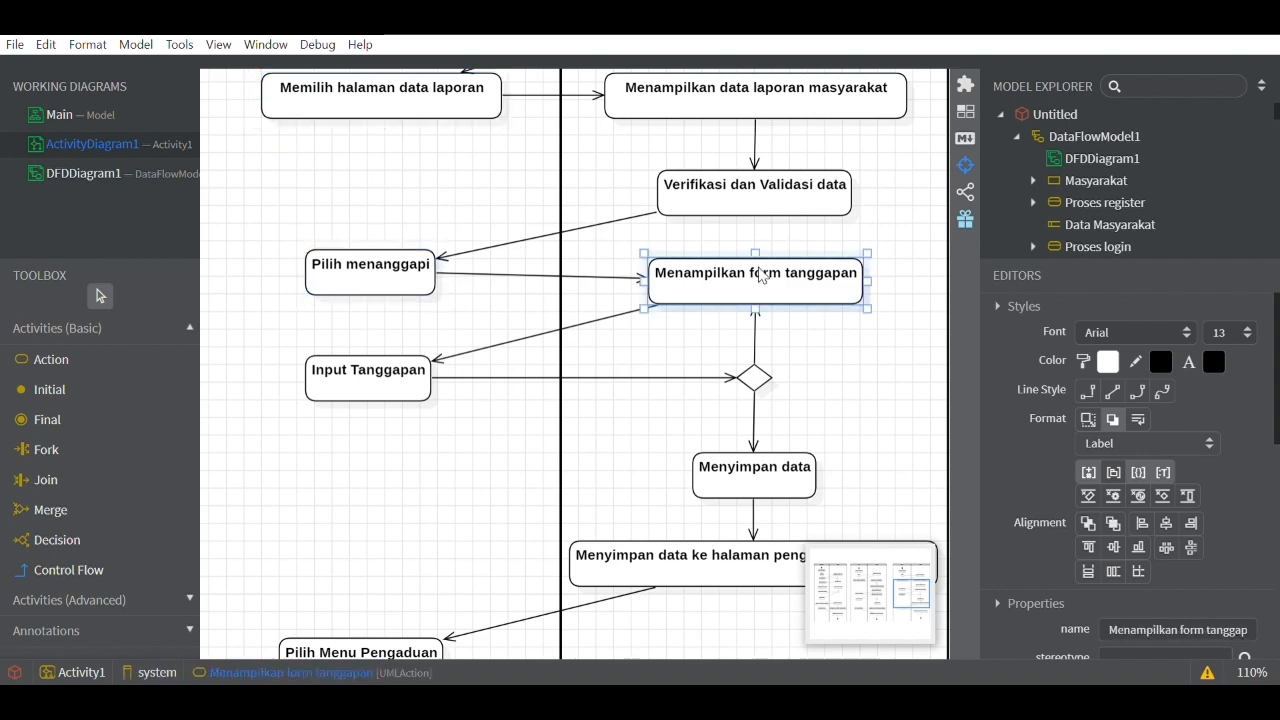
pyautogui.click(363, 392)
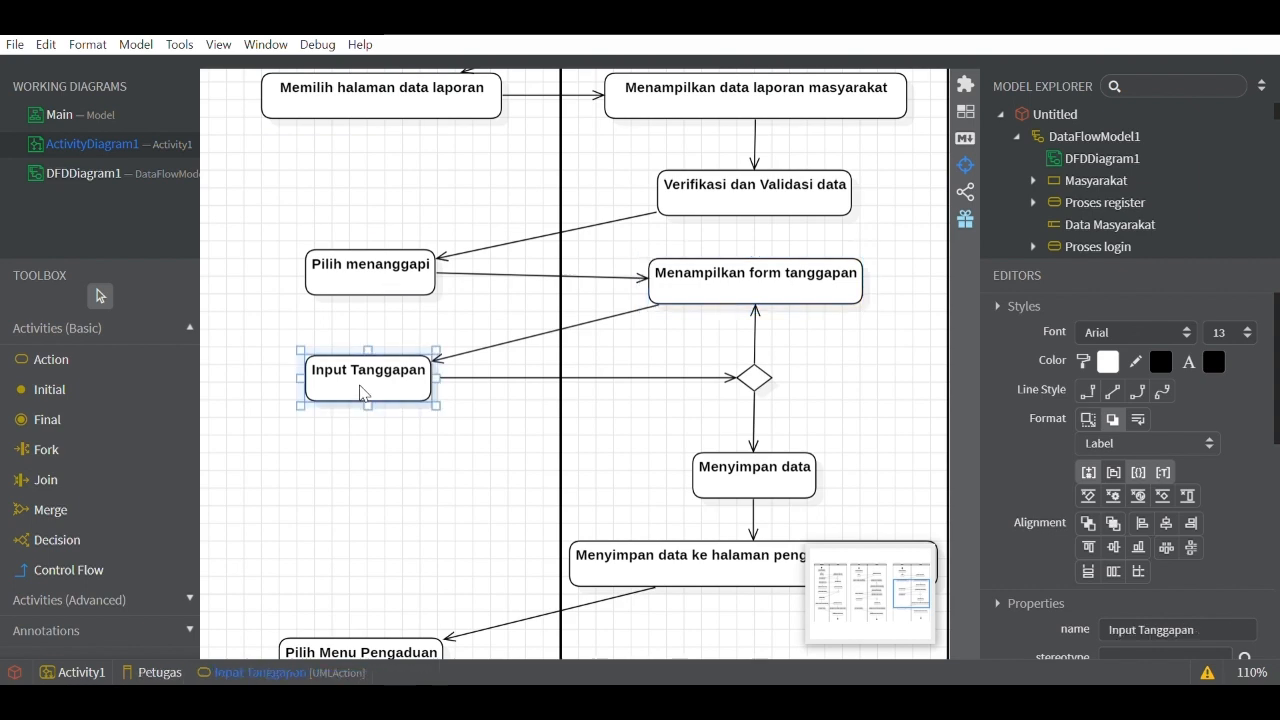
# Step: Follow the Petugas flow from the decision node through Menyimpan data and Pilih Menu Pengaduan to Menampilkan proses dari data laporan and the final node
pyautogui.scroll(-3, 363, 392)
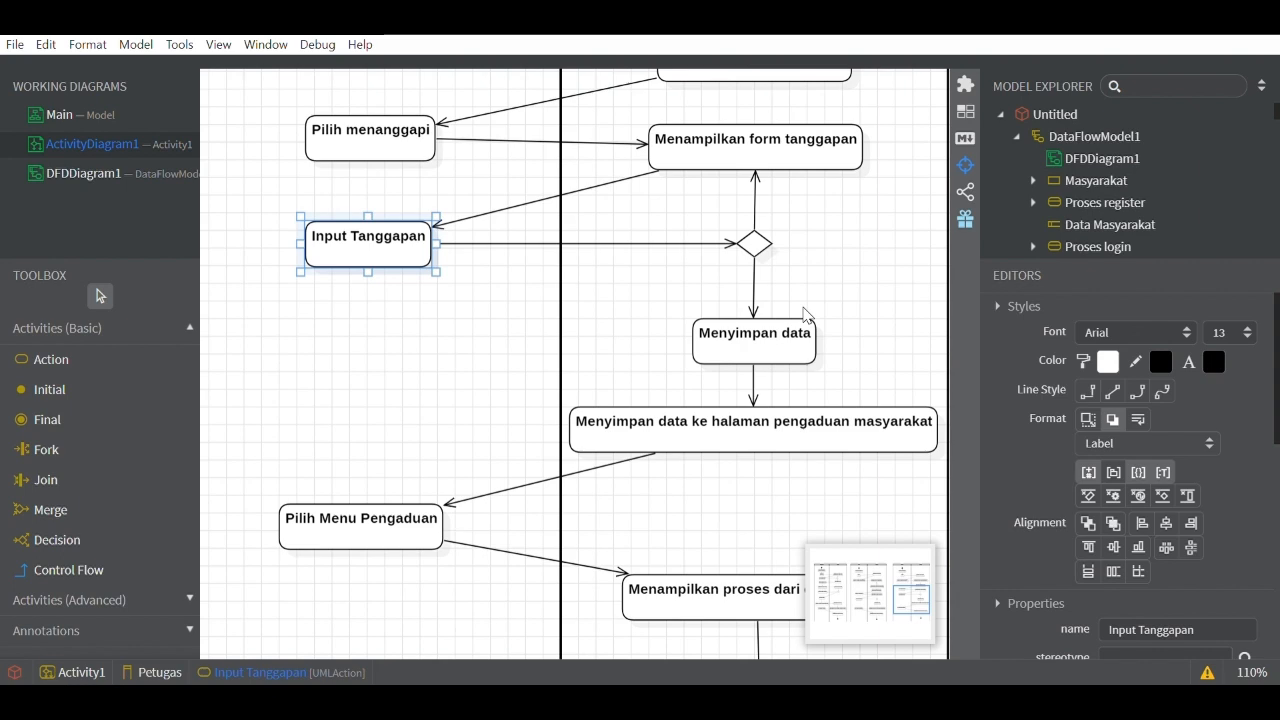
pyautogui.scroll(-3, 808, 314)
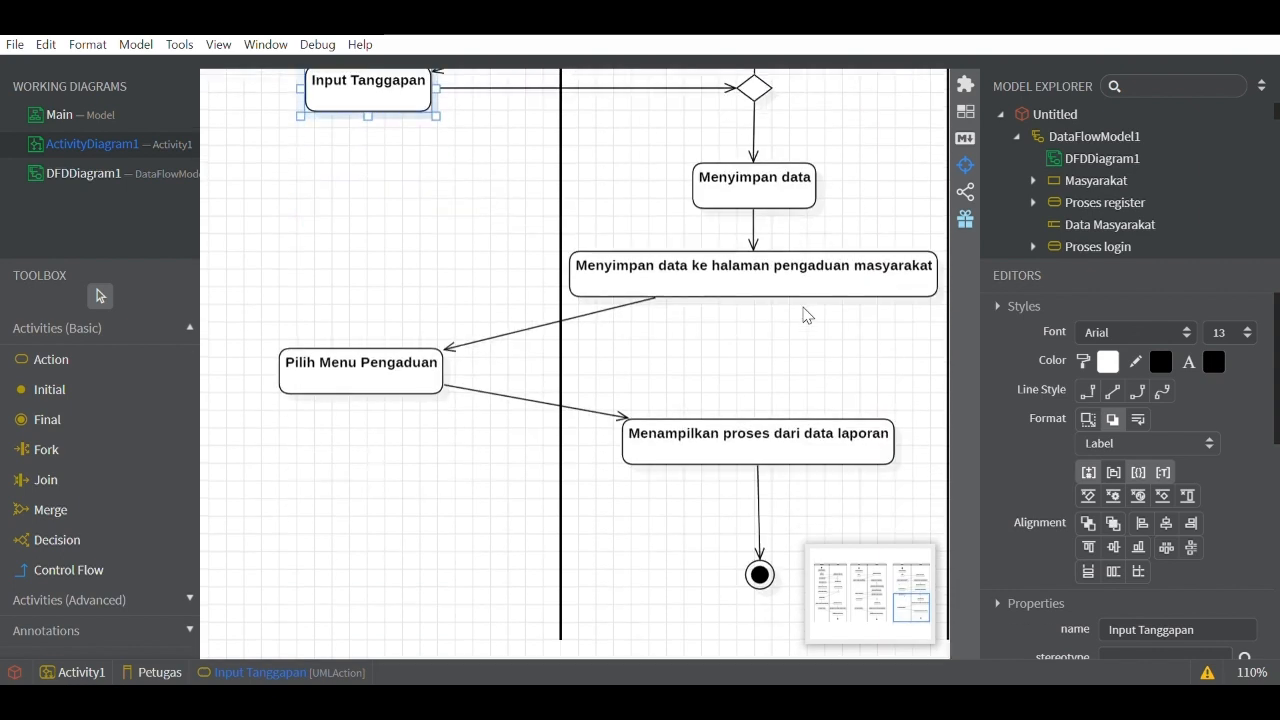
pyautogui.click(393, 388)
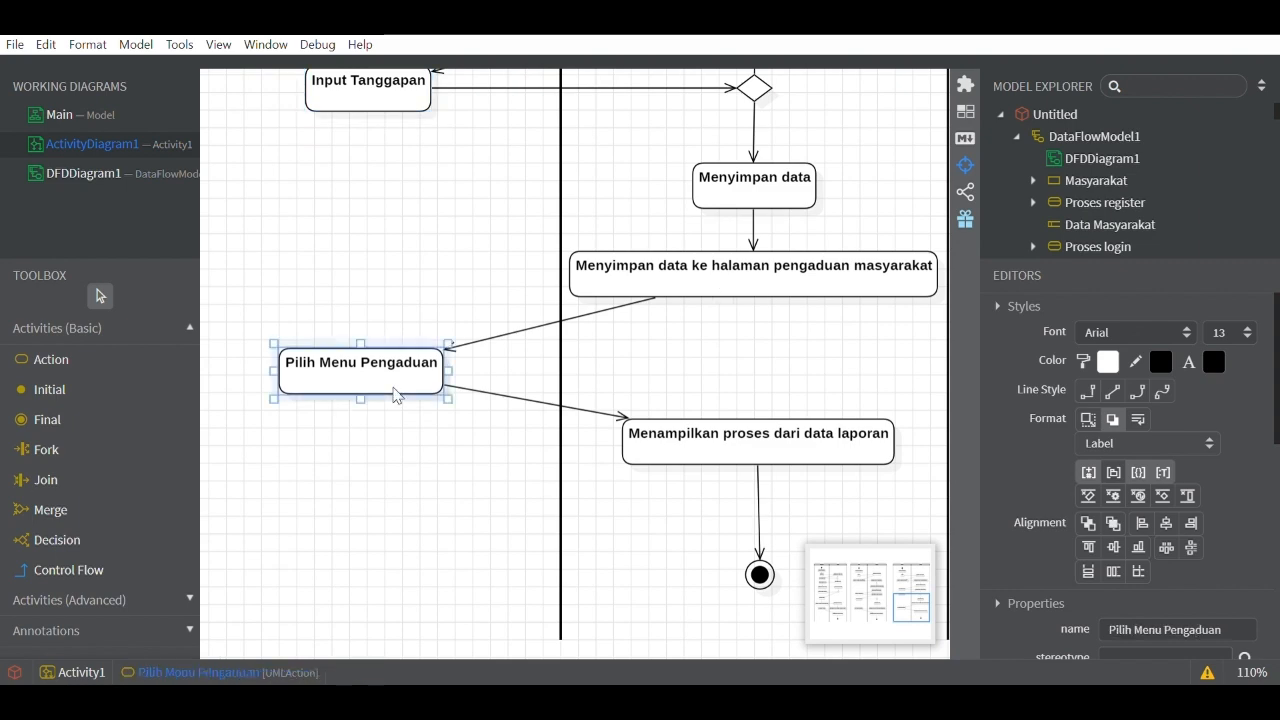
pyautogui.click(413, 434)
pyautogui.scroll(-2, 413, 434)
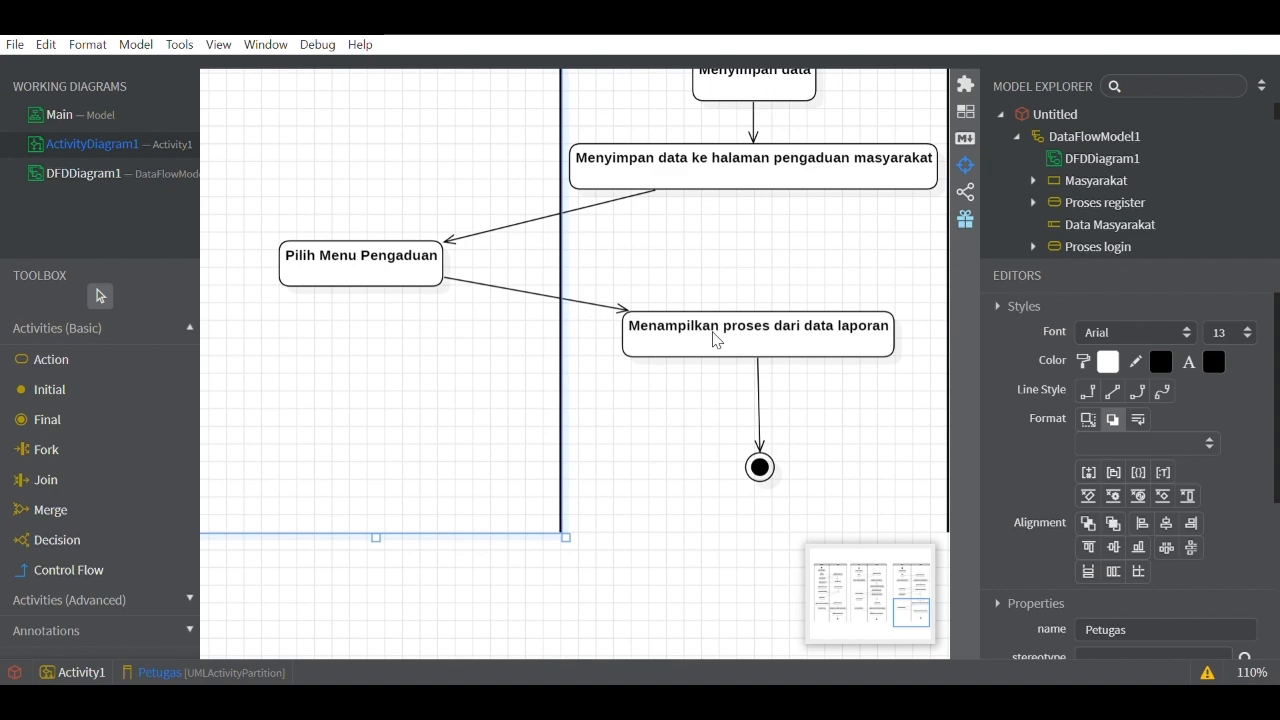
# Step: Look over the Petugas, admin and Masyarakat swimlanes together, reduced to 50%, ending at the Masyarakat flow
pyautogui.keyDown('ctrl'); pyautogui.scroll(-4, 716, 340); pyautogui.keyUp('ctrl')
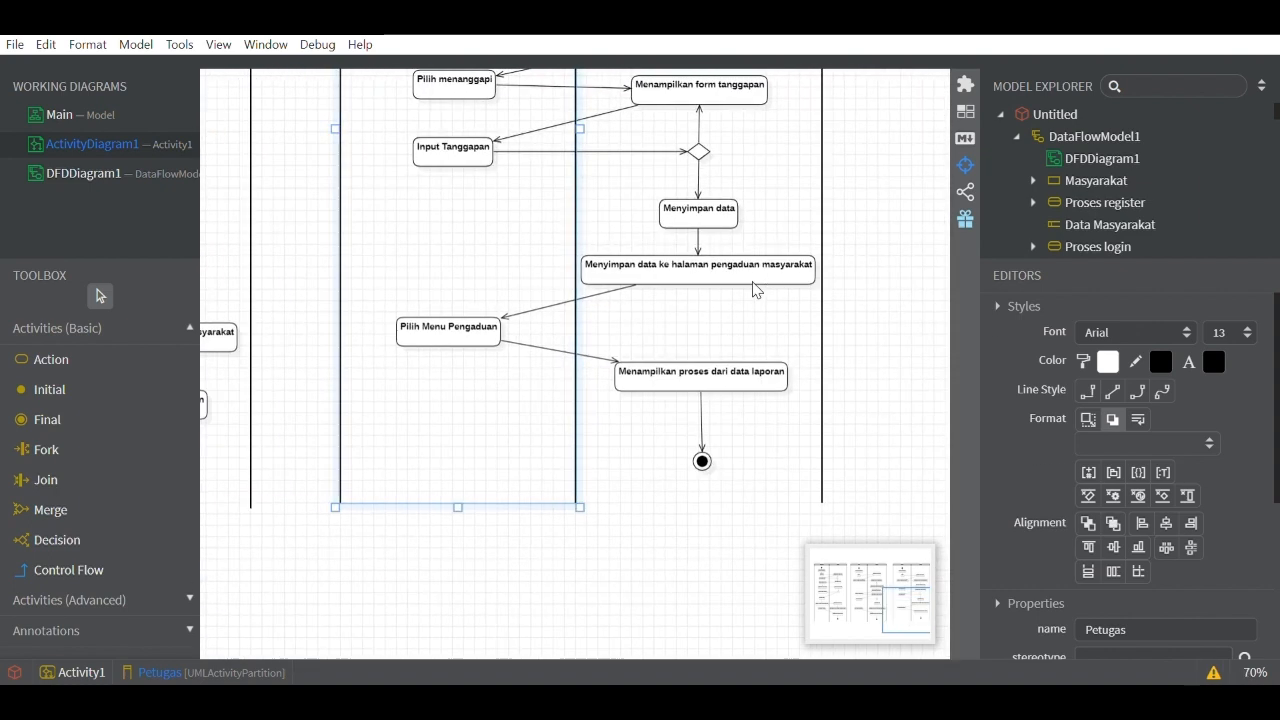
pyautogui.keyDown('ctrl'); pyautogui.scroll(-4, 756, 290); pyautogui.keyUp('ctrl')
pyautogui.keyDown('ctrl'); pyautogui.scroll(2, 756, 290); pyautogui.keyUp('ctrl')
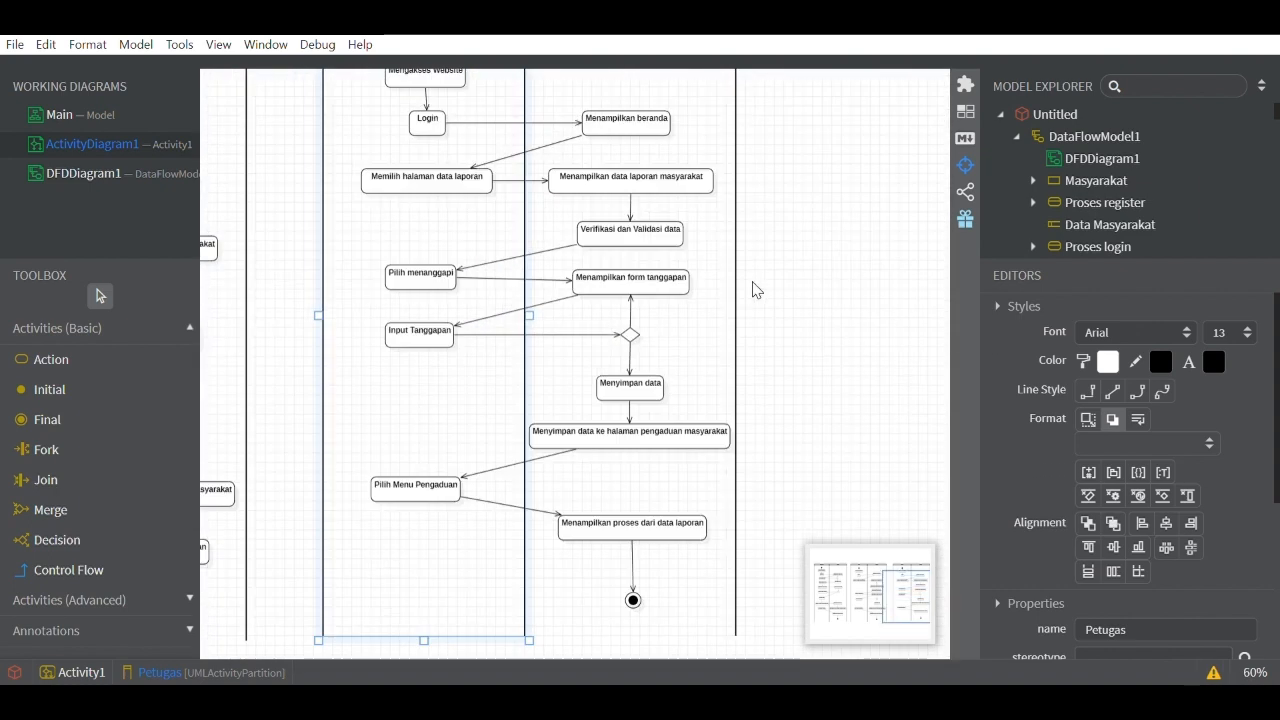
pyautogui.scroll(3, 756, 290)
pyautogui.hscroll(-5, 700, 200)
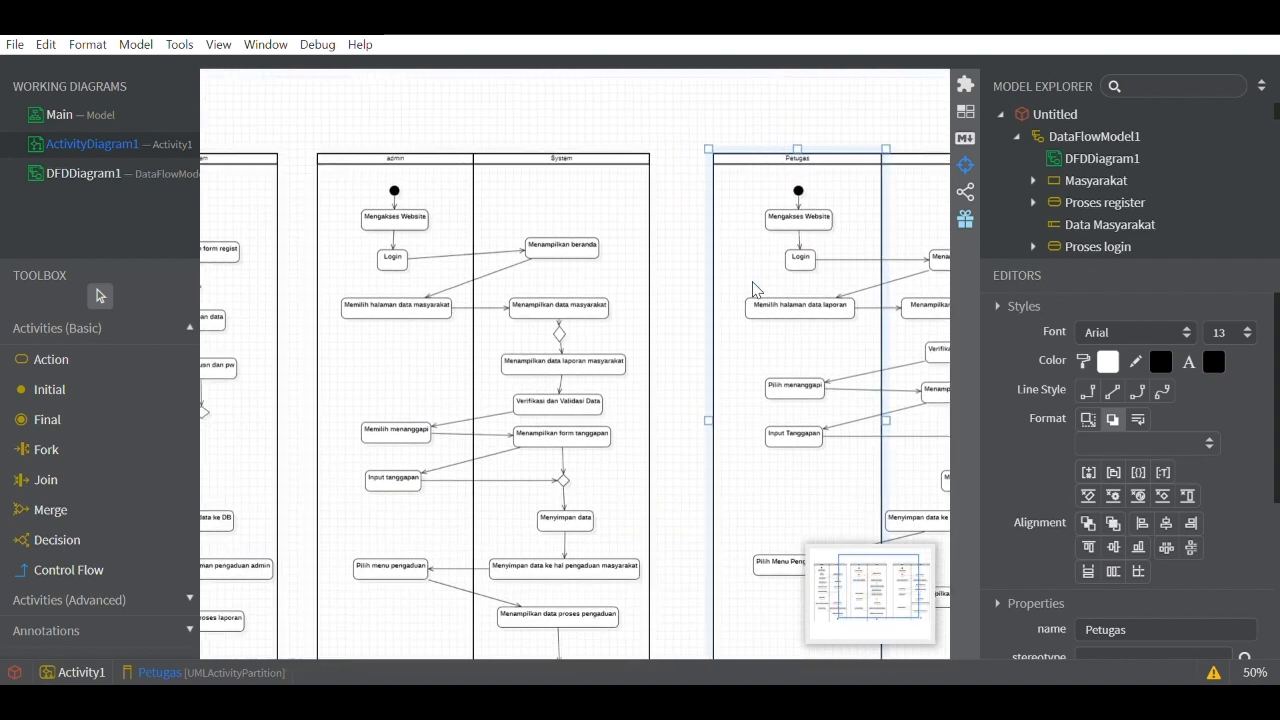
pyautogui.click(660, 137)
pyautogui.hscroll(-4, 660, 137)
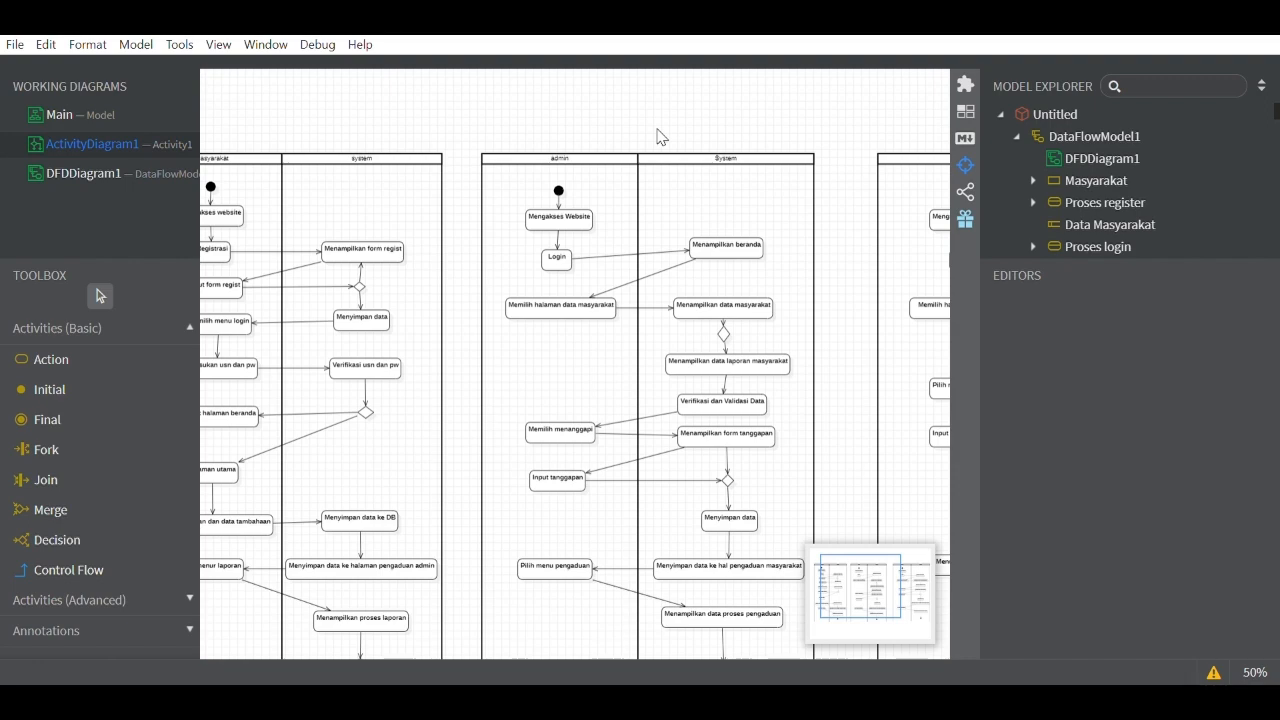
pyautogui.hscroll(-2, 660, 137)
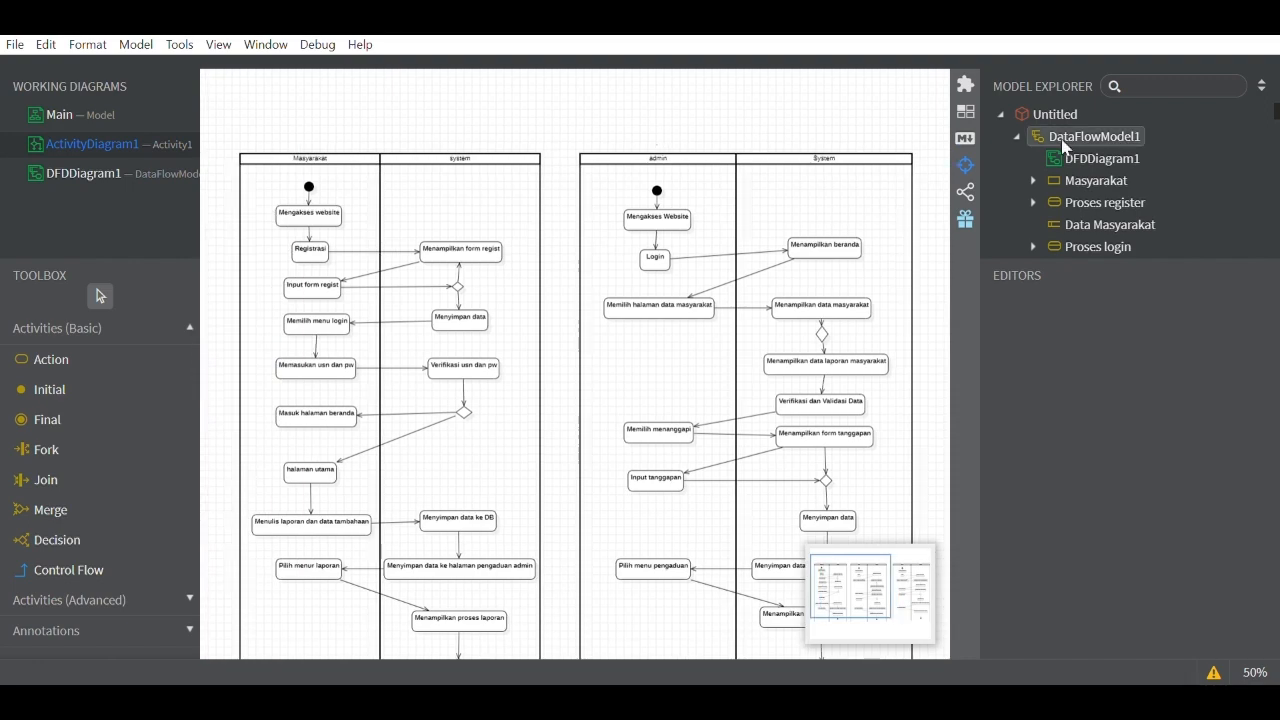